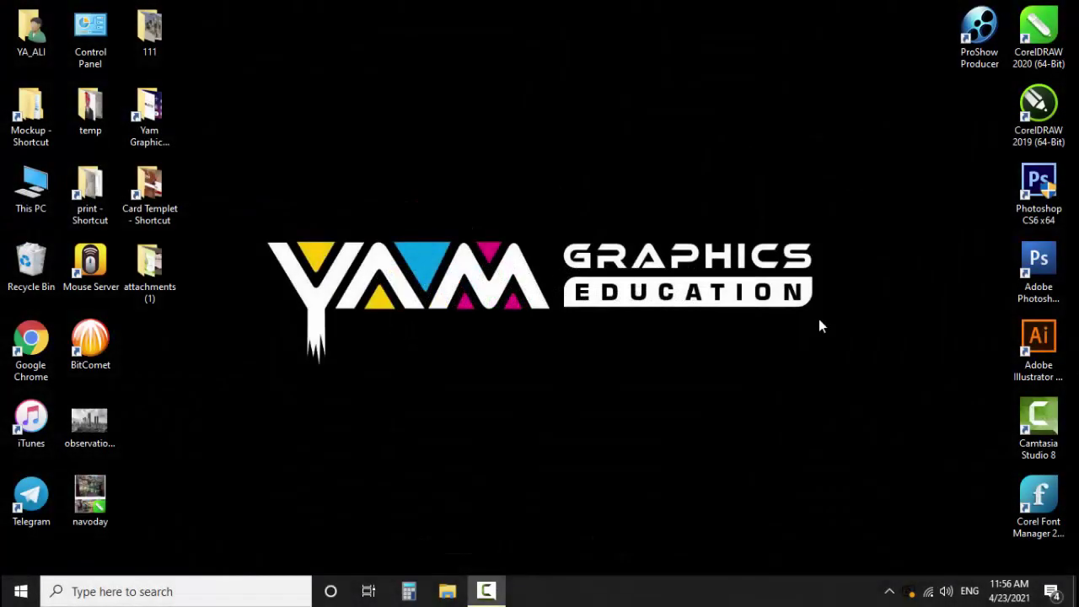
Launch CorelDRAW 2020 (64-Bit) from its desktop shortcut
{"action": "double_click", "coordinate": [1038, 46]}
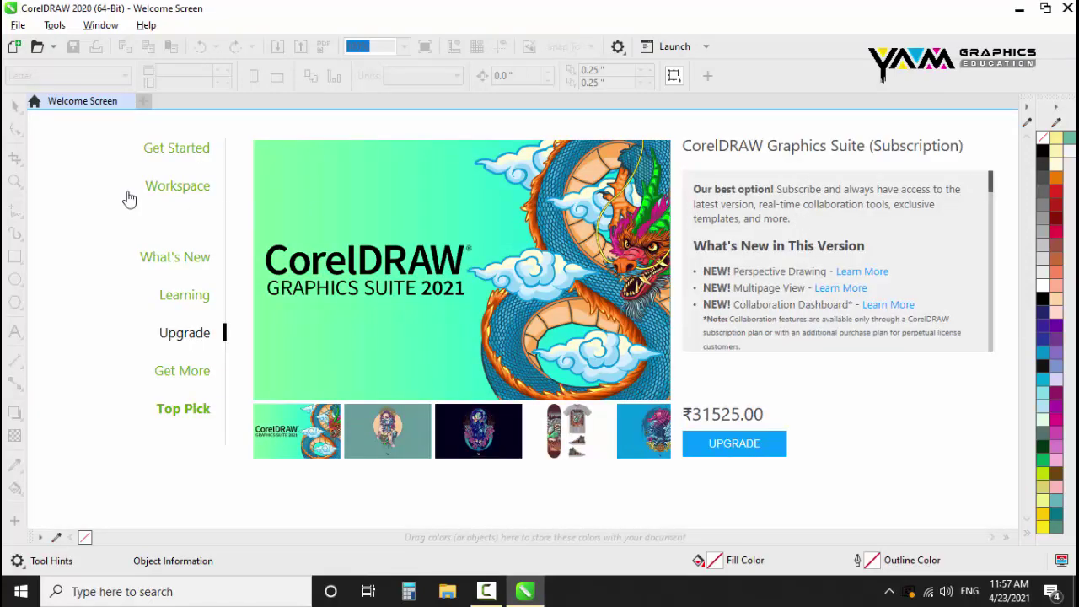
Open Banner Holdings Design.cdr from Get Started and preview it full screen with F9
{"action": "left_click", "coordinate": [202, 152]}
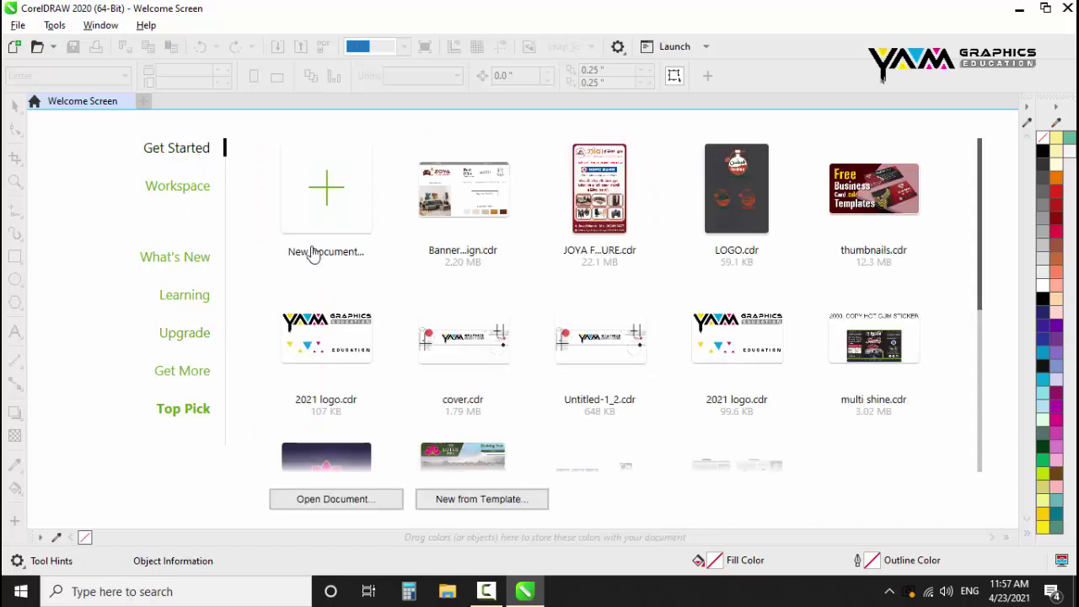
{"action": "left_click", "coordinate": [479, 205]}
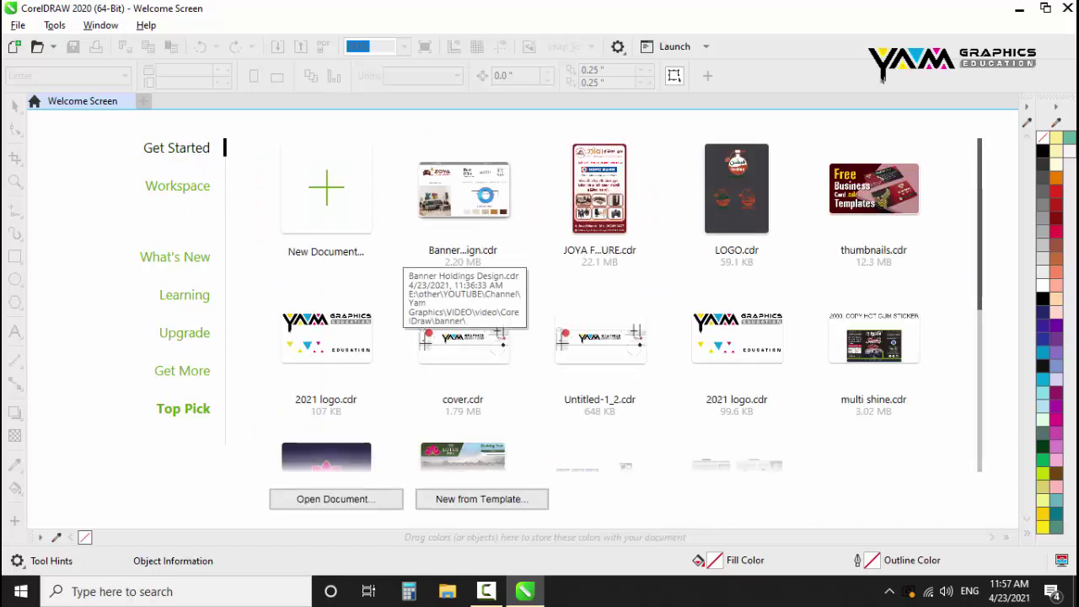
{"action": "scroll", "coordinate": [484, 214], "scroll_direction": "up", "scroll_amount": 1}
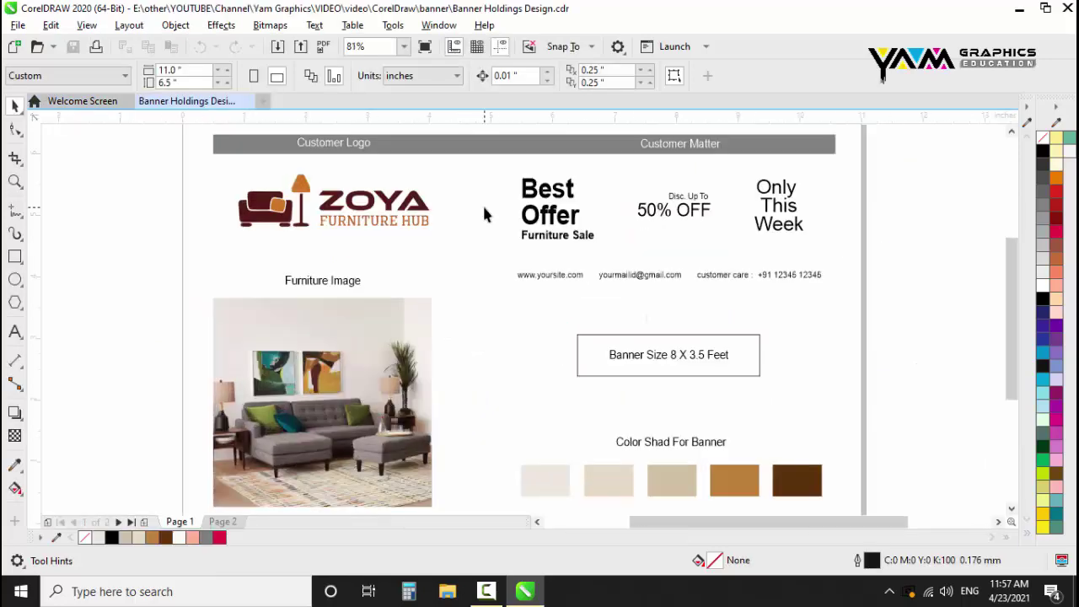
{"action": "key", "text": "F9"}
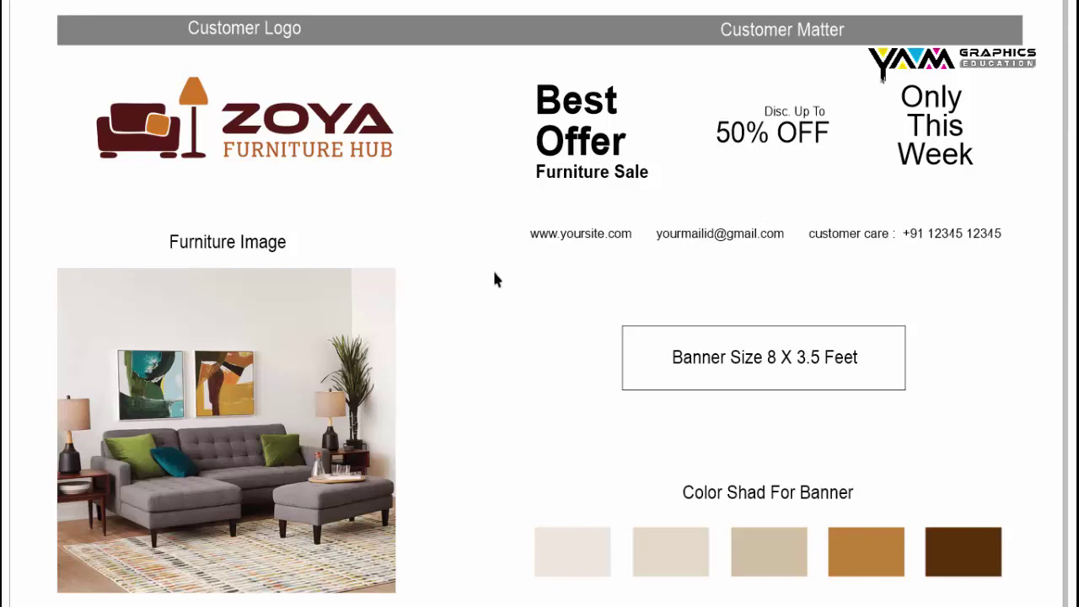
{"action": "left_click", "coordinate": [471, 263]}
{"action": "key", "text": "z"}
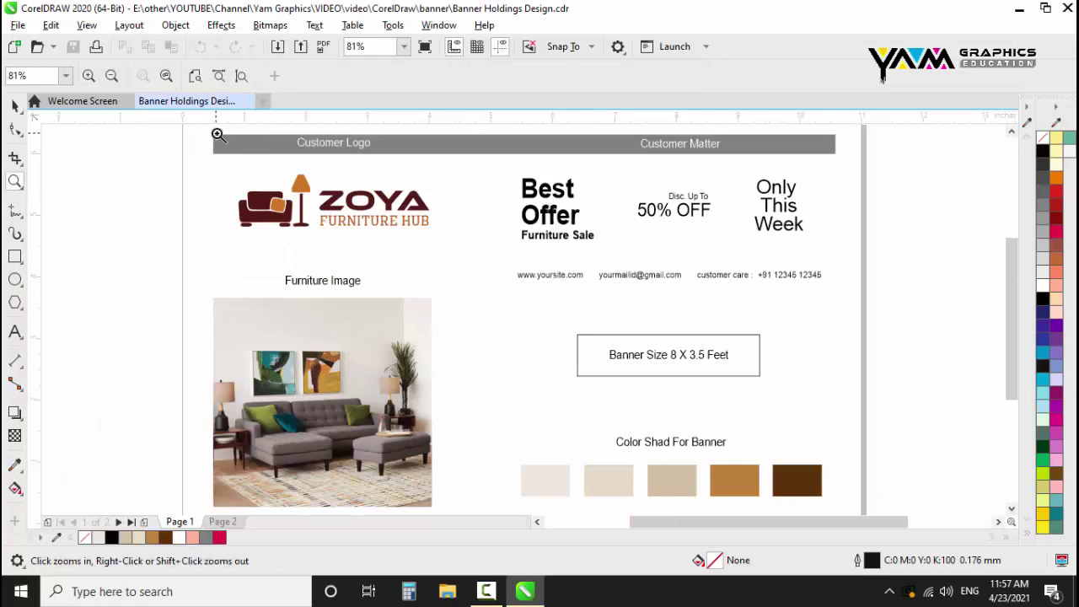
{"action": "left_click_drag", "start_coordinate": [218, 135], "coordinate": [436, 241]}
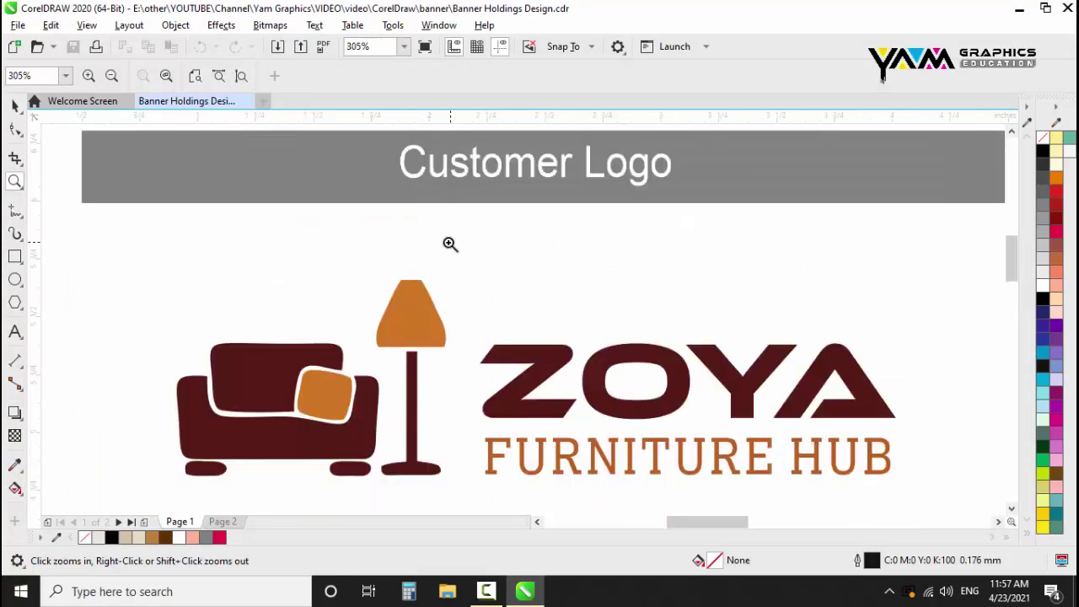
{"action": "scroll", "coordinate": [287, 202], "scroll_direction": "down", "scroll_amount": 1}
{"action": "scroll", "coordinate": [278, 201], "scroll_direction": "down", "scroll_amount": 1}
{"action": "mouse_move", "coordinate": [471, 175]}
{"action": "left_mouse_down"}
{"action": "mouse_move", "coordinate": [795, 341]}
{"action": "mouse_move", "coordinate": [795, 327]}
{"action": "left_mouse_up"}
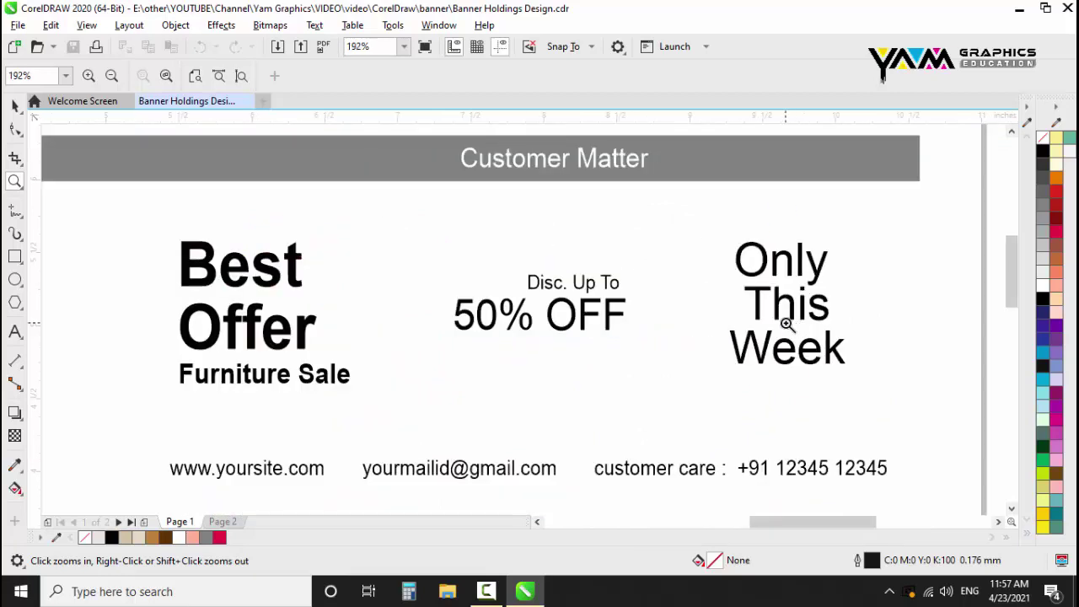
{"action": "scroll", "coordinate": [646, 248], "scroll_direction": "down", "scroll_amount": 2}
{"action": "mouse_move", "coordinate": [516, 335]}
{"action": "left_mouse_down"}
{"action": "mouse_move", "coordinate": [665, 390]}
{"action": "mouse_move", "coordinate": [691, 381]}
{"action": "left_mouse_up"}
{"action": "scroll", "coordinate": [586, 318], "scroll_direction": "down", "scroll_amount": 2}
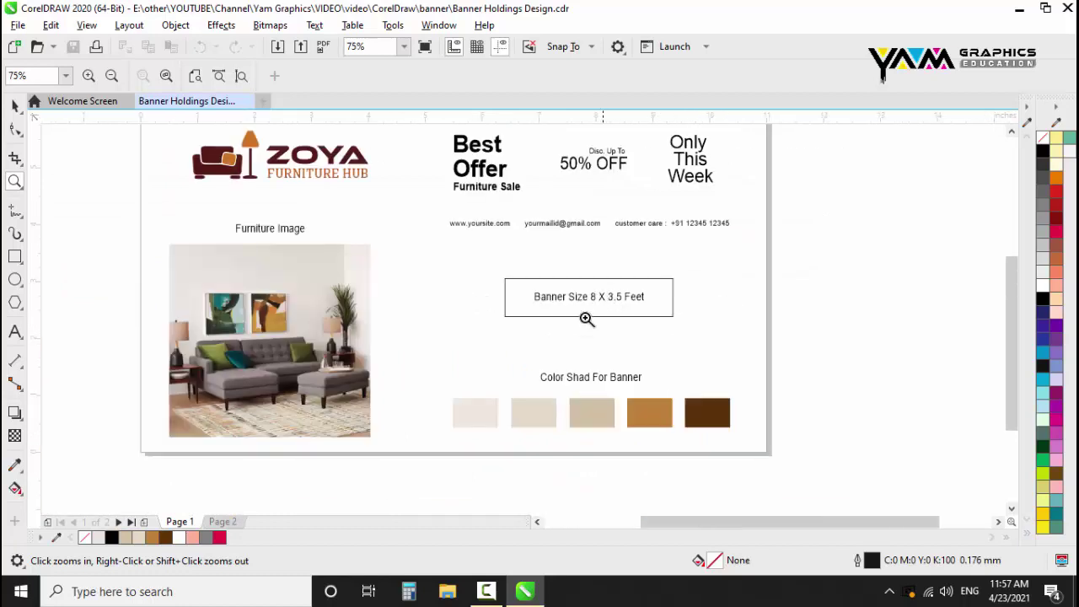
{"action": "left_click_drag", "start_coordinate": [435, 358], "coordinate": [753, 450]}
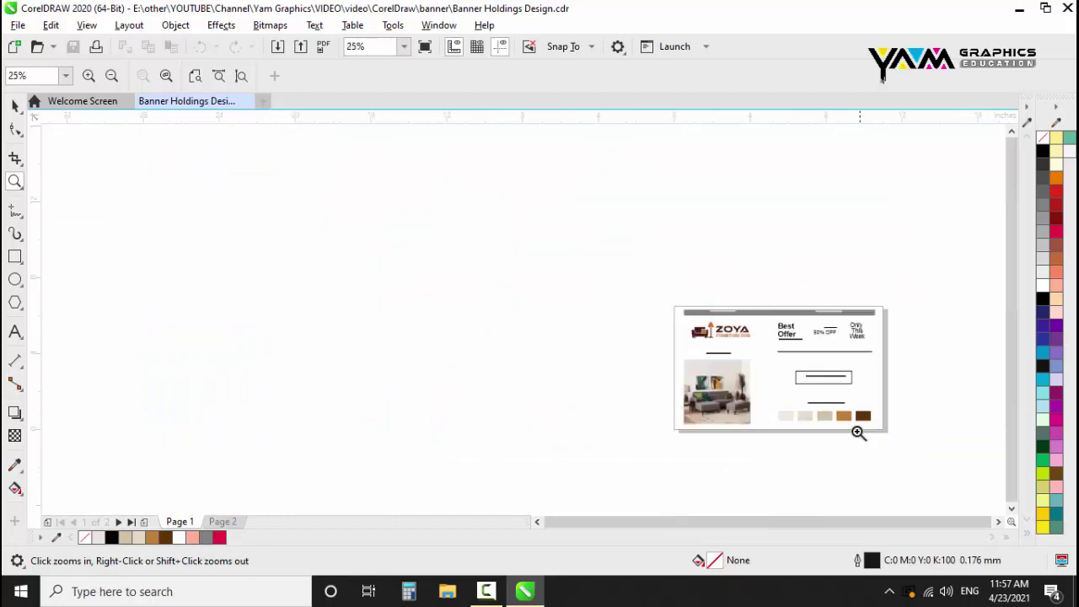
{"action": "scroll", "coordinate": [860, 426], "scroll_direction": "down", "scroll_amount": 3}
{"action": "scroll", "coordinate": [755, 415], "scroll_direction": "up", "scroll_amount": 1}
{"action": "left_click_drag", "start_coordinate": [600, 286], "coordinate": [773, 445]}
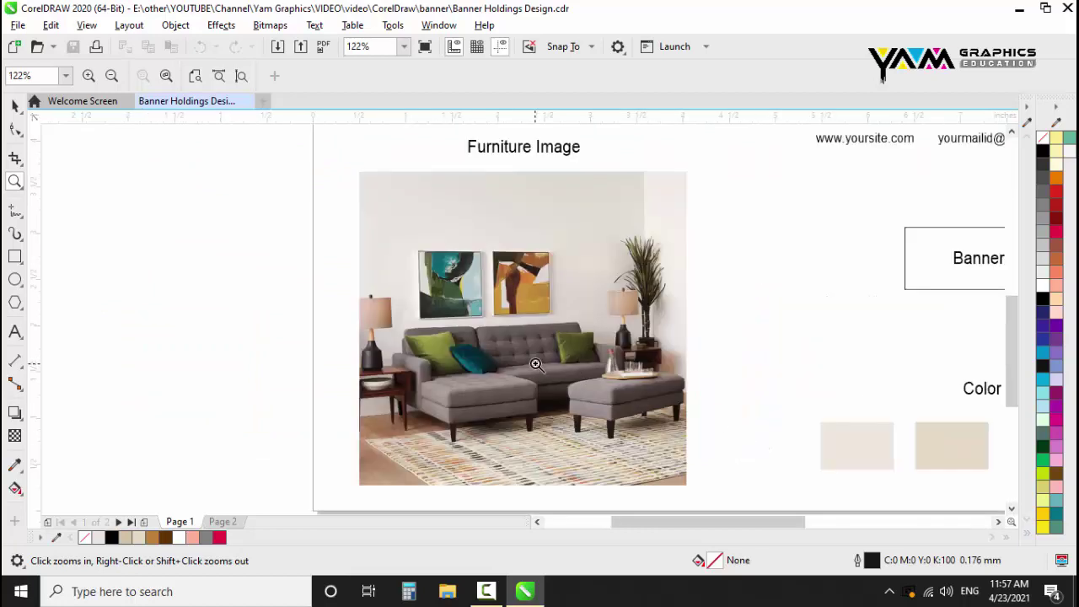
{"action": "right_click", "coordinate": [477, 366]}
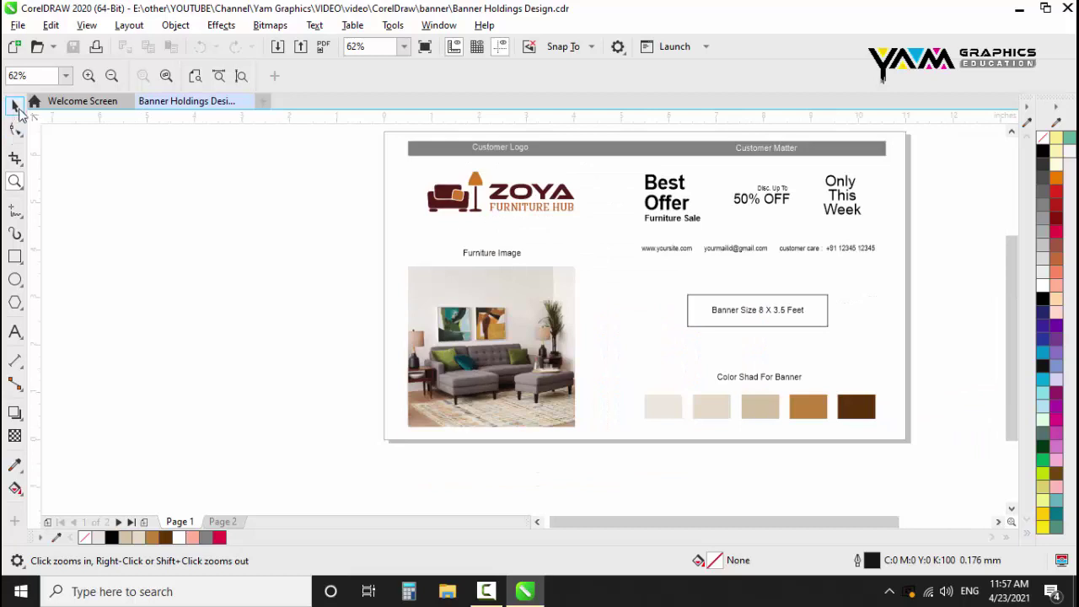
Duplicate Page 1 with its layers only, no contents, then return to Page 1
{"action": "left_click", "coordinate": [15, 105]}
{"action": "right_click", "coordinate": [186, 525]}
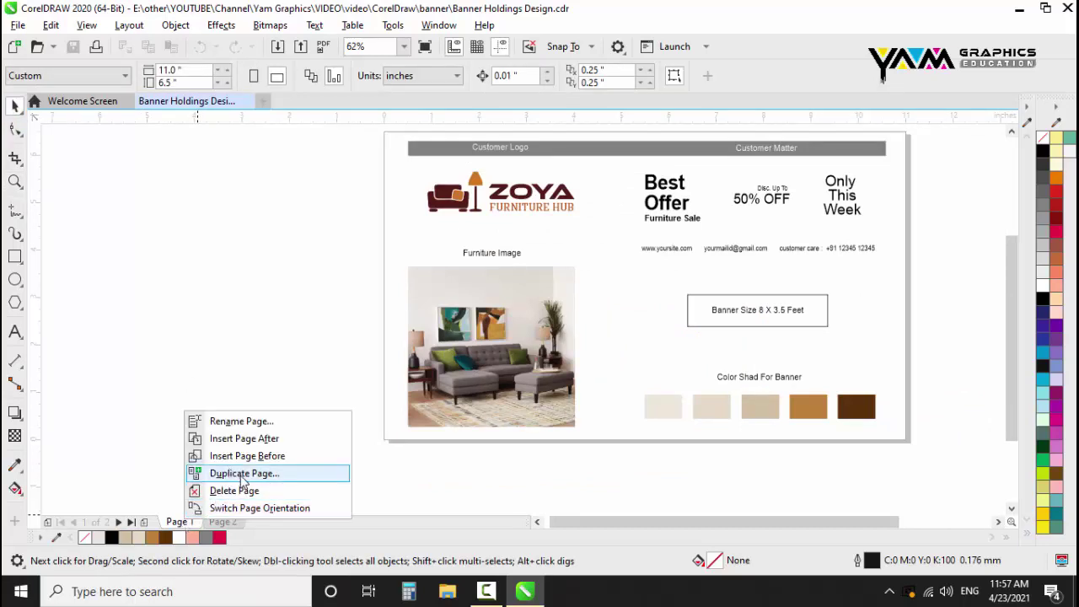
{"action": "left_click", "coordinate": [244, 474]}
{"action": "left_click", "coordinate": [479, 314]}
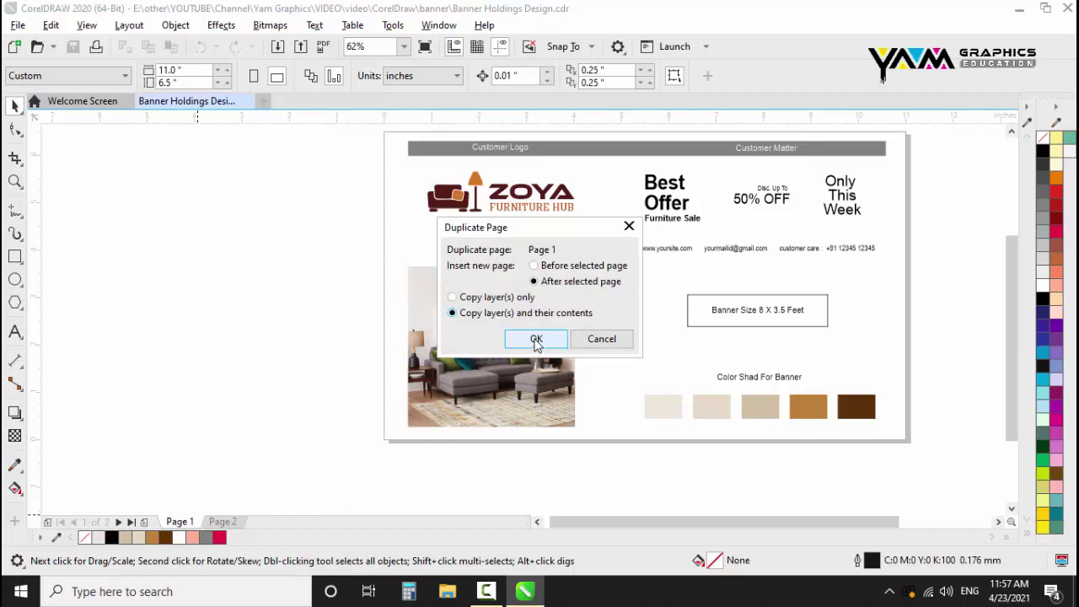
{"action": "left_click", "coordinate": [496, 300]}
{"action": "left_click", "coordinate": [534, 339]}
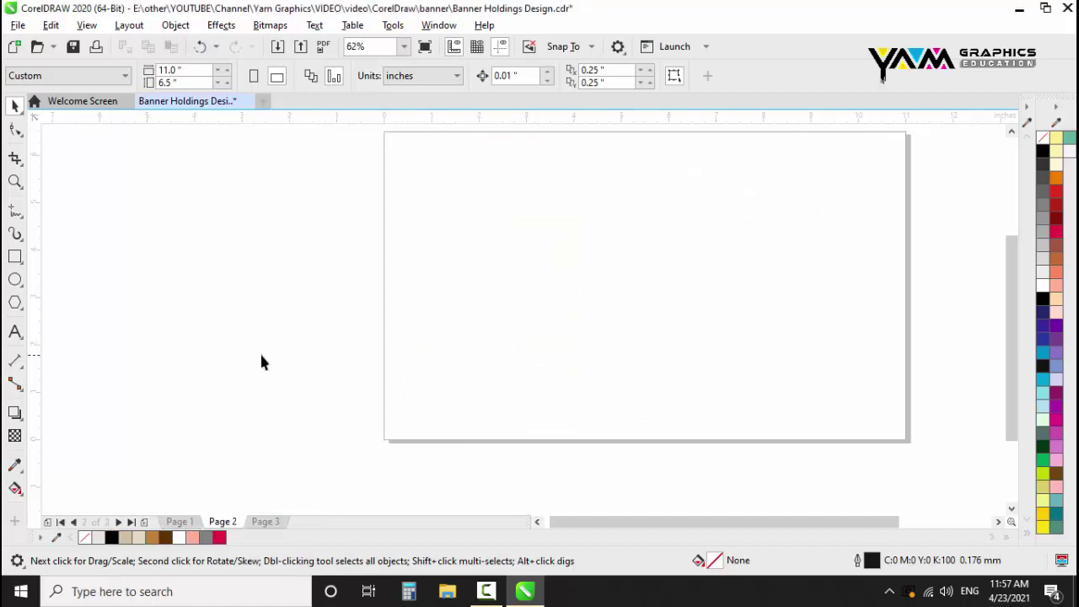
{"action": "left_click", "coordinate": [173, 521]}
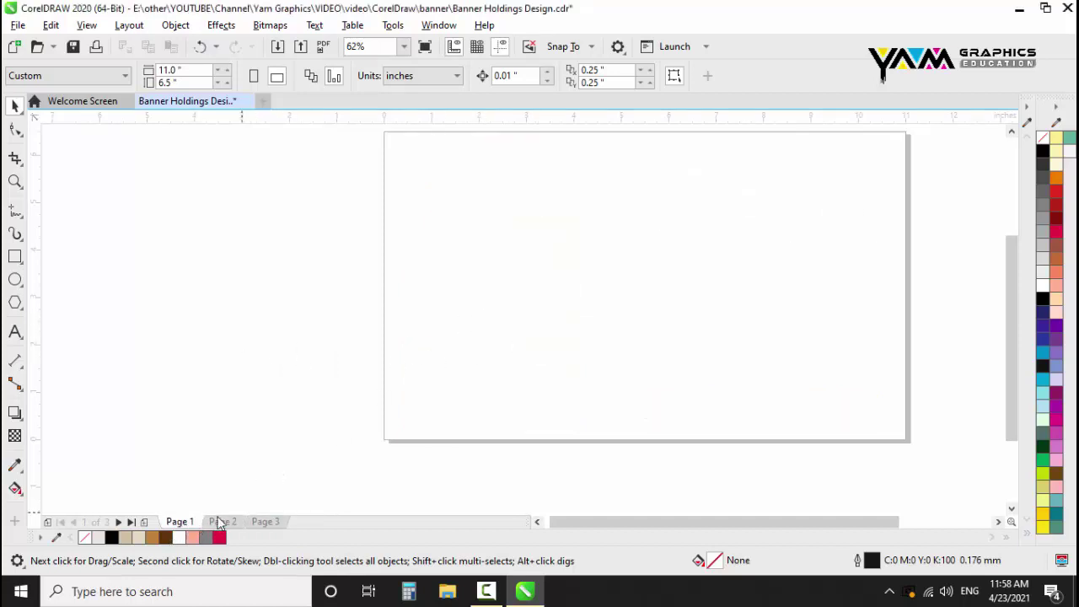
Draw an 8 x 3.5 inch rectangle and centre it on the page
{"action": "left_click", "coordinate": [15, 259]}
{"action": "mouse_move", "coordinate": [443, 200]}
{"action": "left_mouse_down"}
{"action": "mouse_move", "coordinate": [793, 349]}
{"action": "mouse_move", "coordinate": [848, 356]}
{"action": "left_mouse_up"}
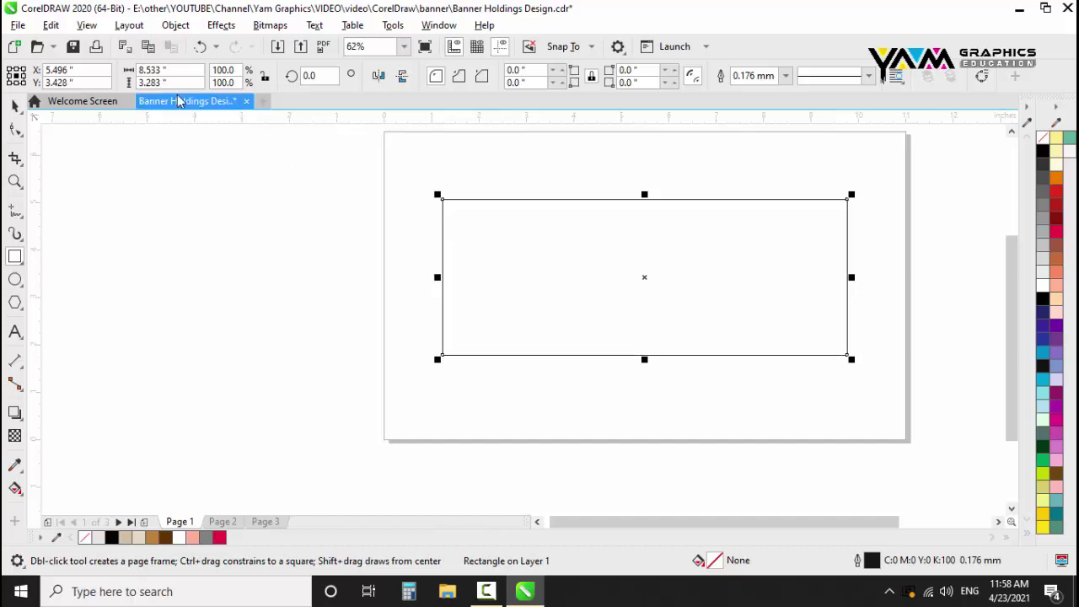
{"action": "left_click_drag", "start_coordinate": [172, 70], "coordinate": [140, 74]}
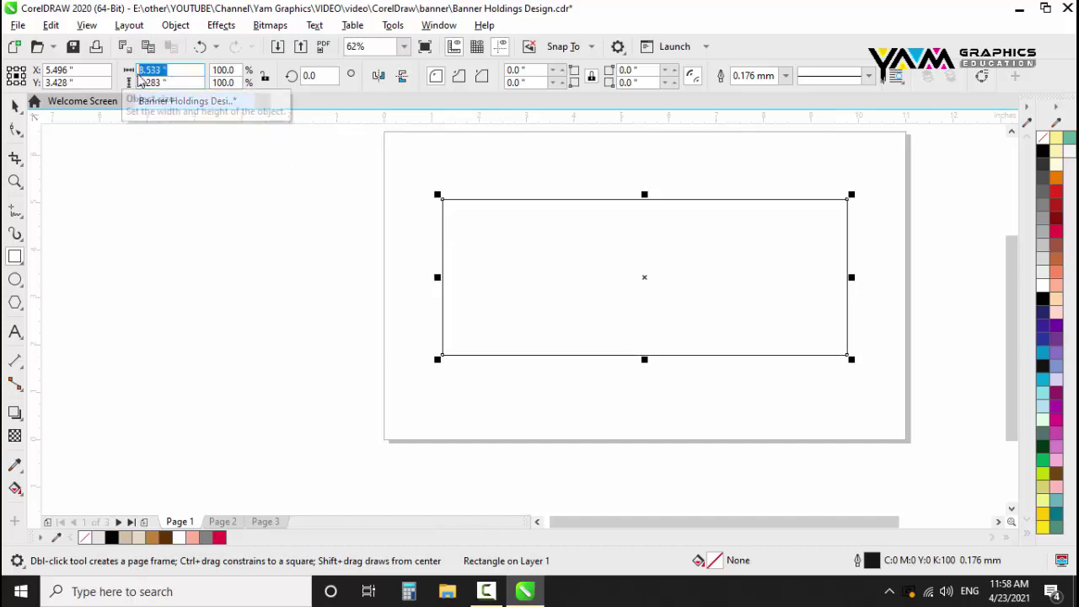
{"action": "type", "text": "8.5"}
{"action": "key", "text": "Tab"}
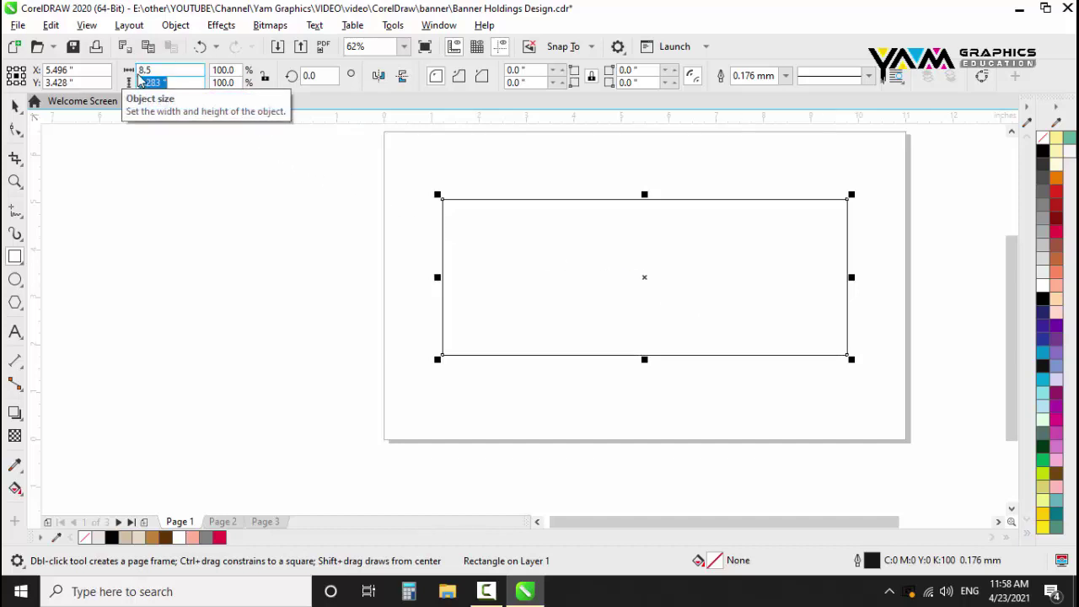
{"action": "left_click", "coordinate": [163, 72]}
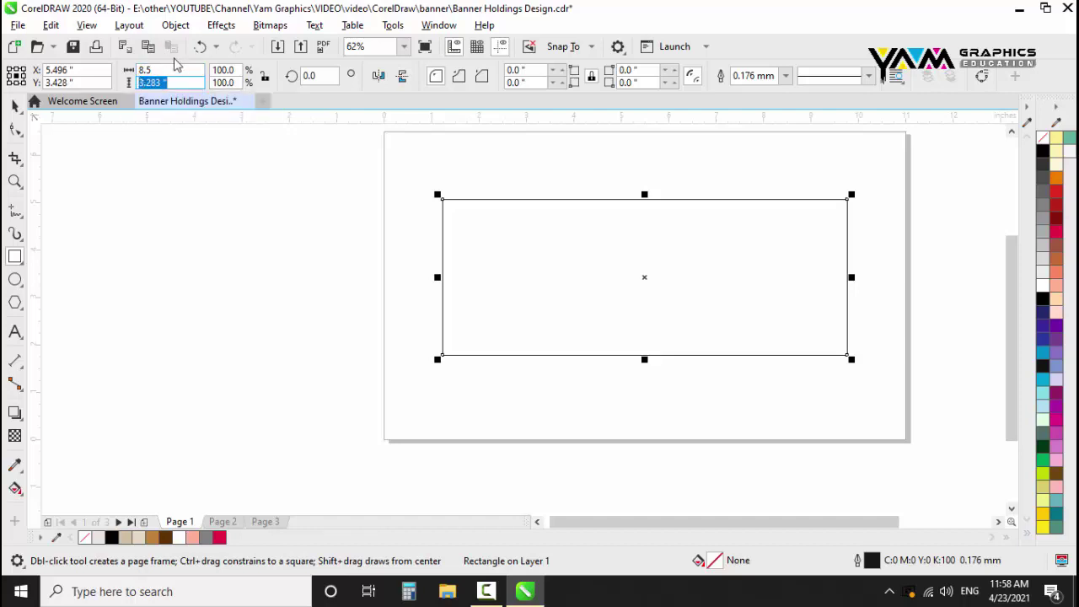
{"action": "type", "text": "8"}
{"action": "key", "text": "Tab"}
{"action": "type", "text": "3"}
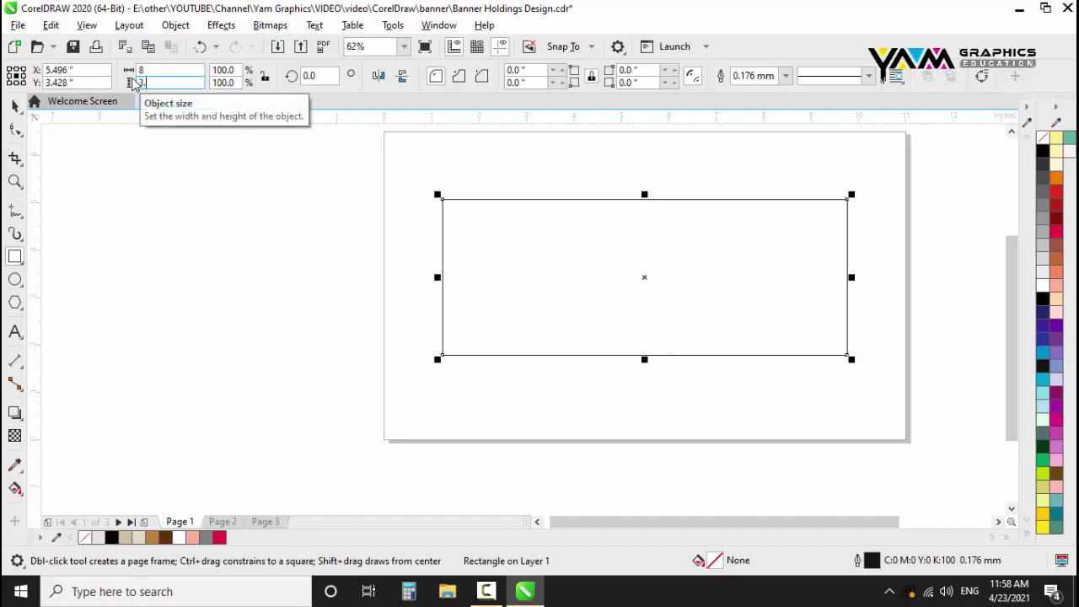
{"action": "type", "text": ".5"}
{"action": "key", "text": "Return"}
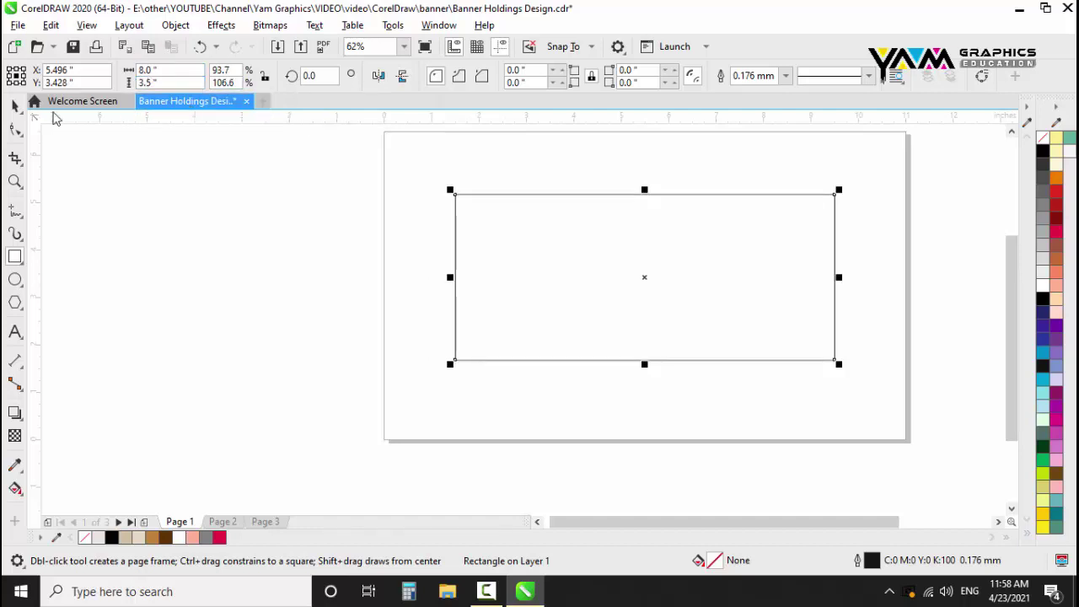
{"action": "left_click", "coordinate": [15, 107]}
{"action": "key", "text": "p"}
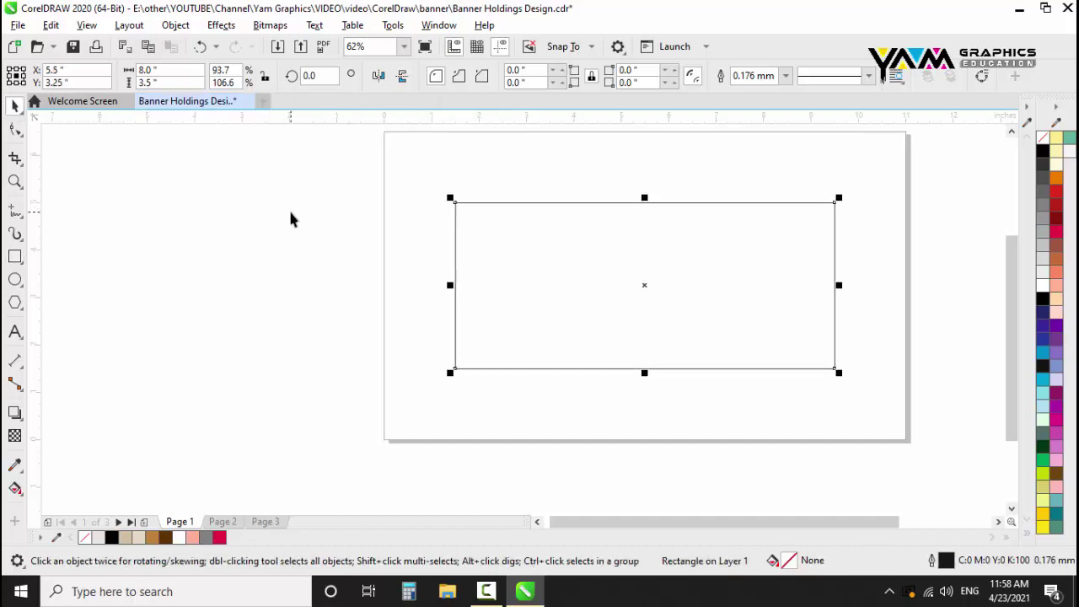
{"action": "left_click", "coordinate": [519, 182]}
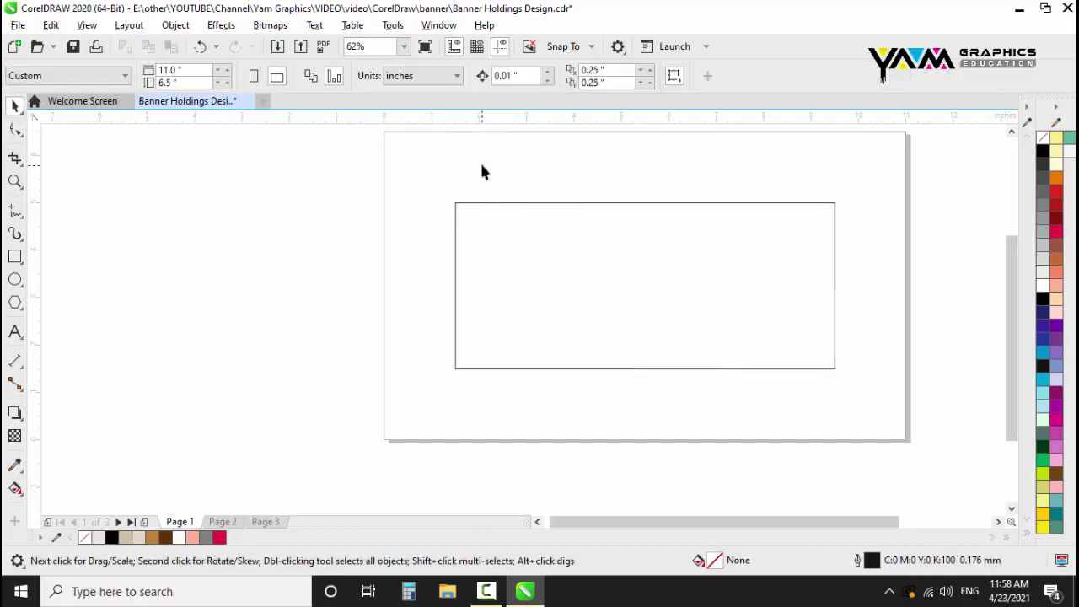
Add a black page-sized background rectangle and make the inner rectangle white, both without outlines
{"action": "double_click", "coordinate": [15, 260]}
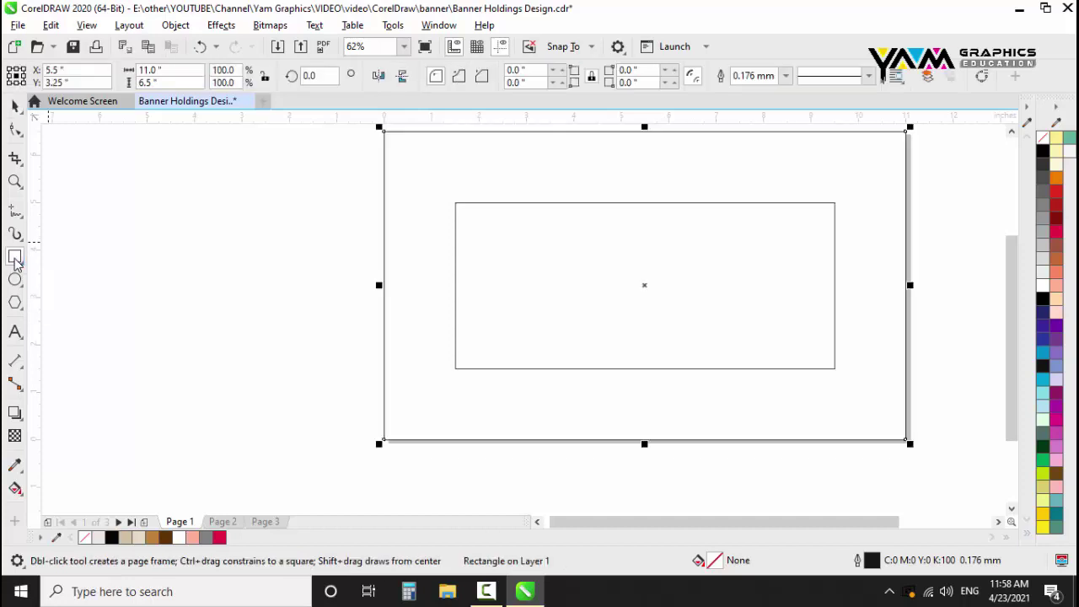
{"action": "left_click", "coordinate": [1043, 152]}
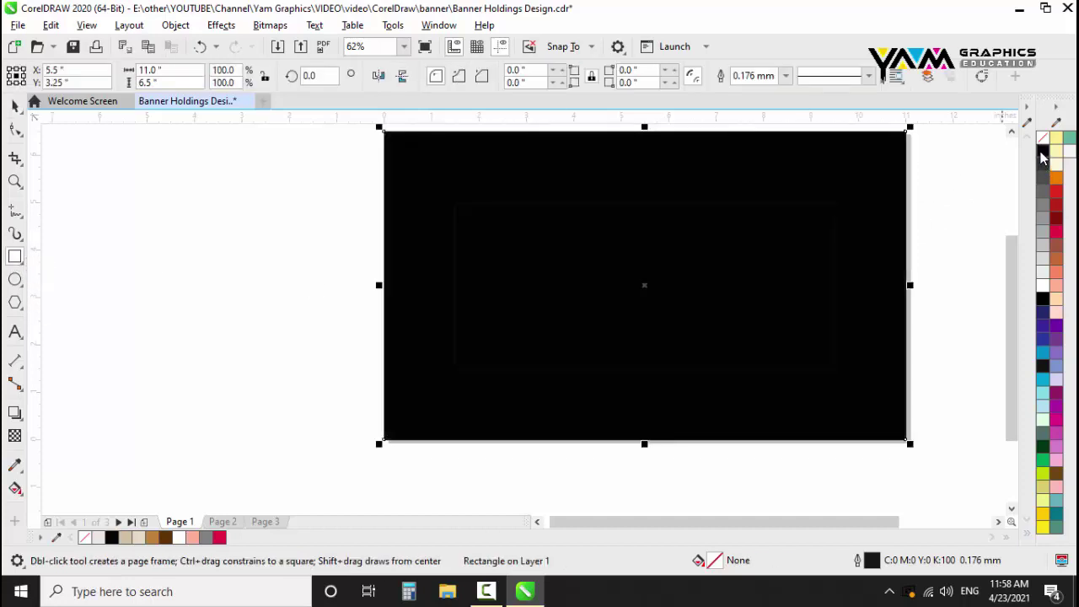
{"action": "right_click", "coordinate": [1043, 137]}
{"action": "left_click", "coordinate": [705, 274]}
{"action": "key", "text": "Tab"}
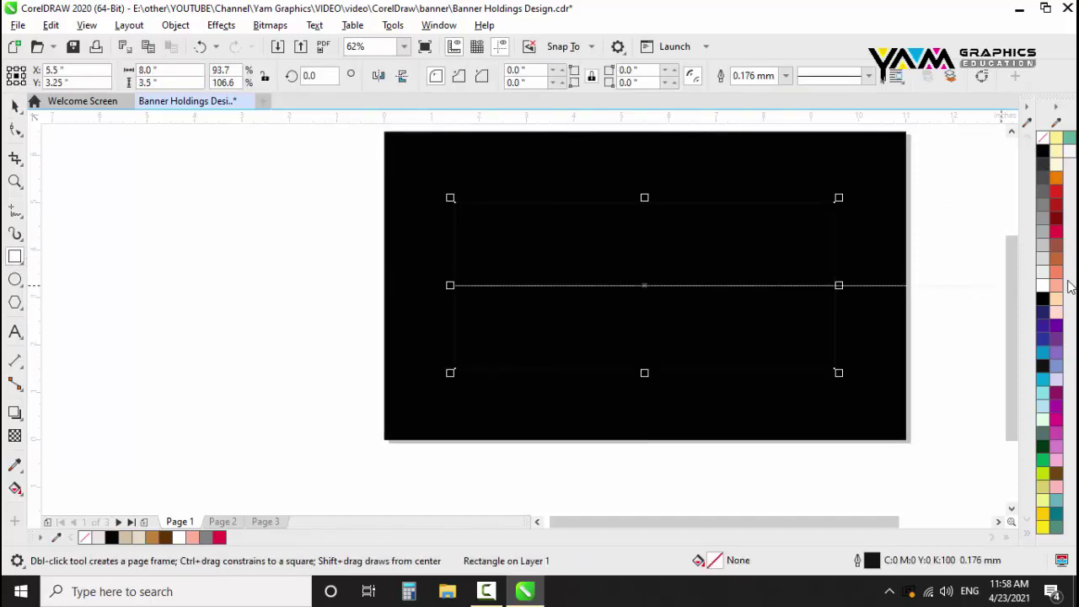
{"action": "left_click", "coordinate": [1045, 287]}
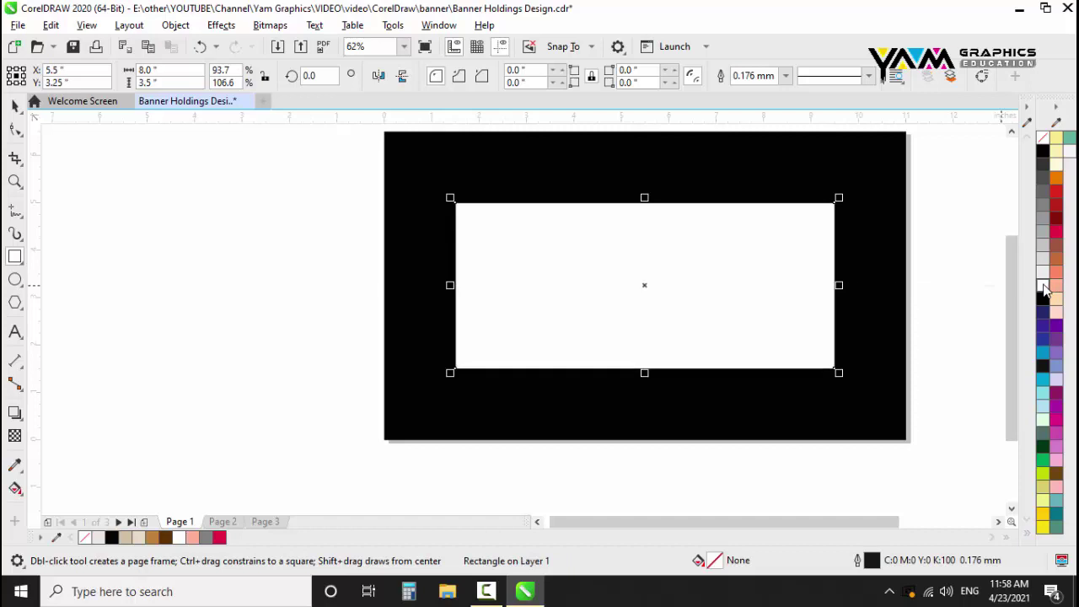
{"action": "right_click", "coordinate": [1043, 138]}
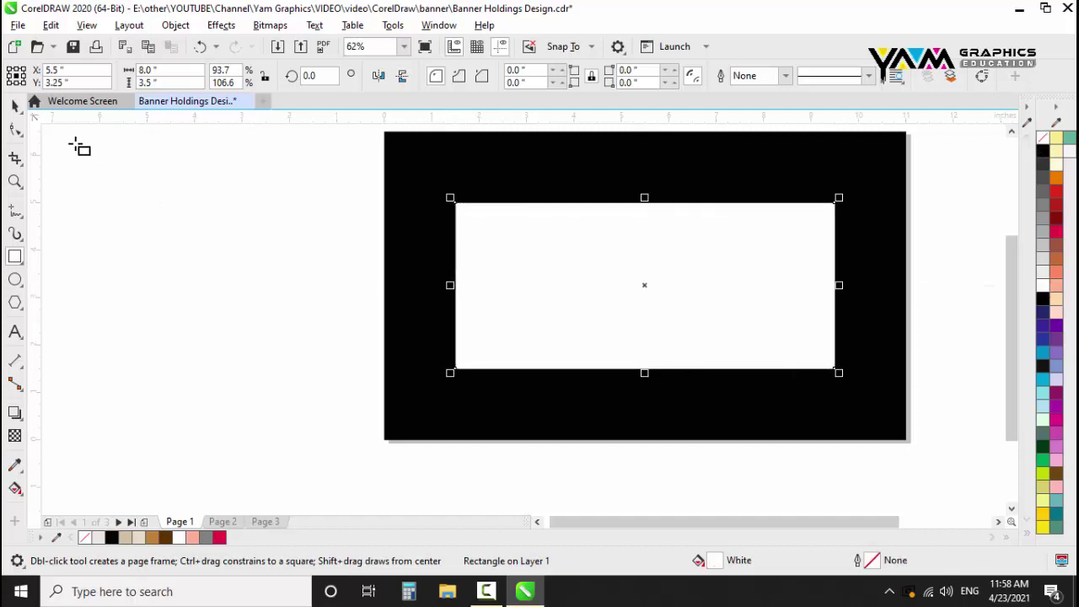
{"action": "left_click", "coordinate": [15, 106]}
{"action": "left_click", "coordinate": [196, 270]}
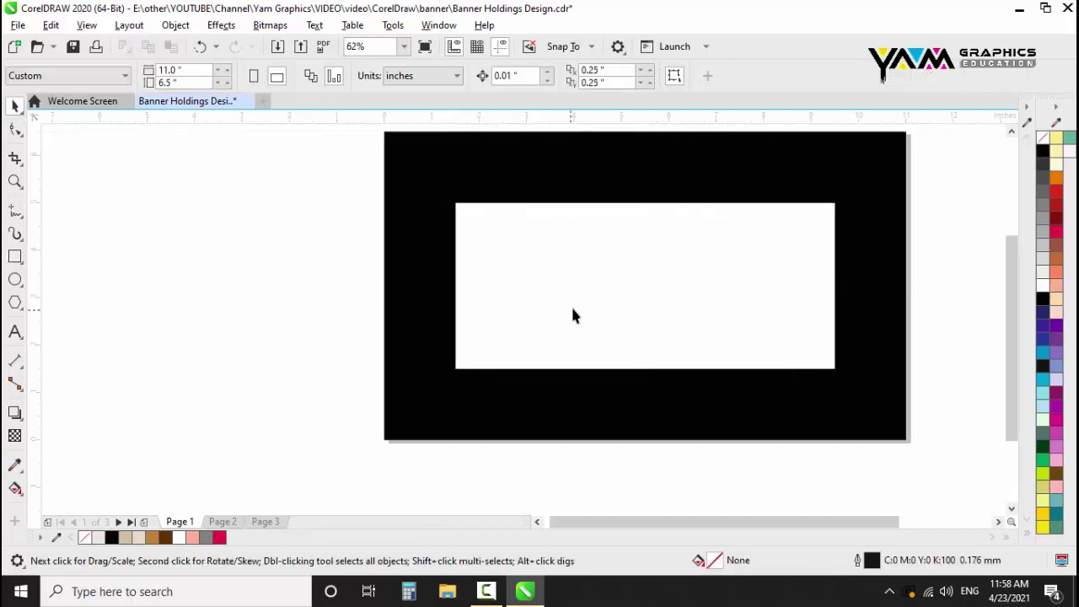
Copy the five colour swatches from Page 2 and paste them centred along Page 1's bottom
{"action": "left_click", "coordinate": [221, 522]}
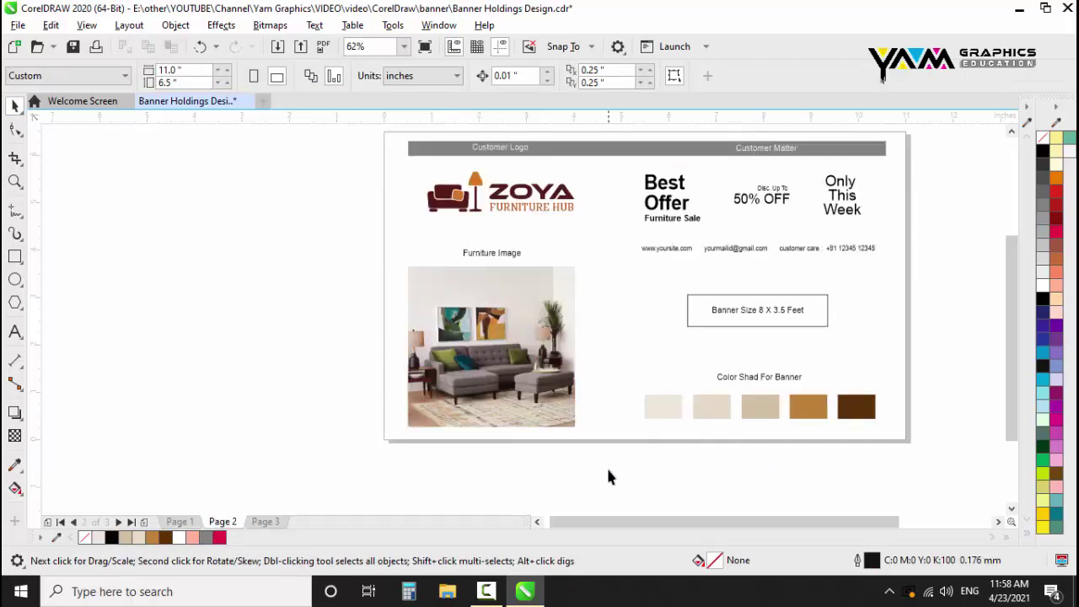
{"action": "left_click_drag", "start_coordinate": [801, 423], "coordinate": [885, 392]}
{"action": "key", "text": "ctrl+c"}
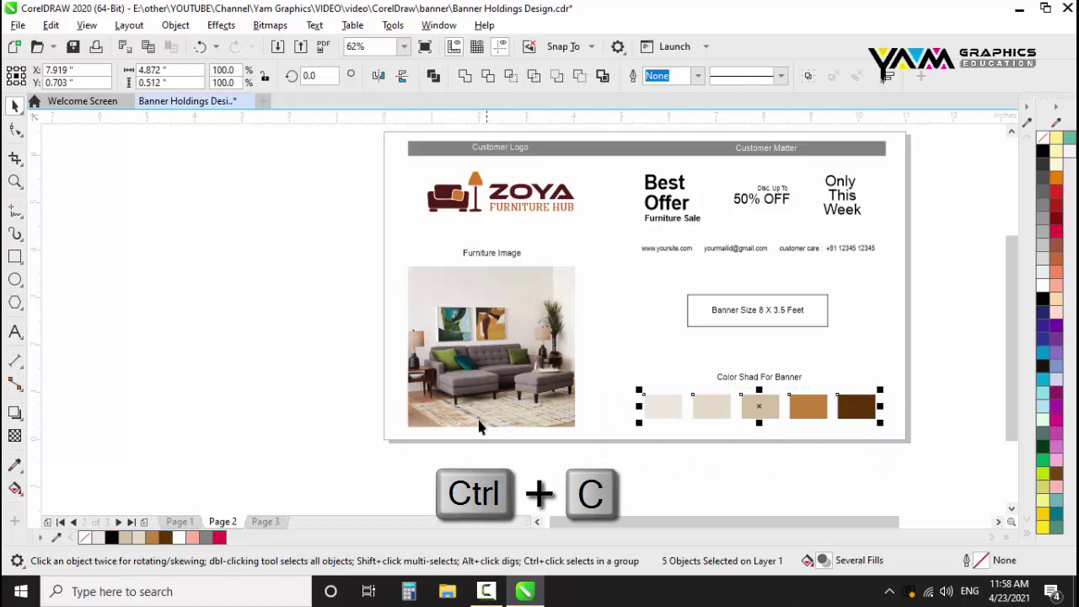
{"action": "left_click", "coordinate": [179, 521]}
{"action": "key", "text": "ctrl+v"}
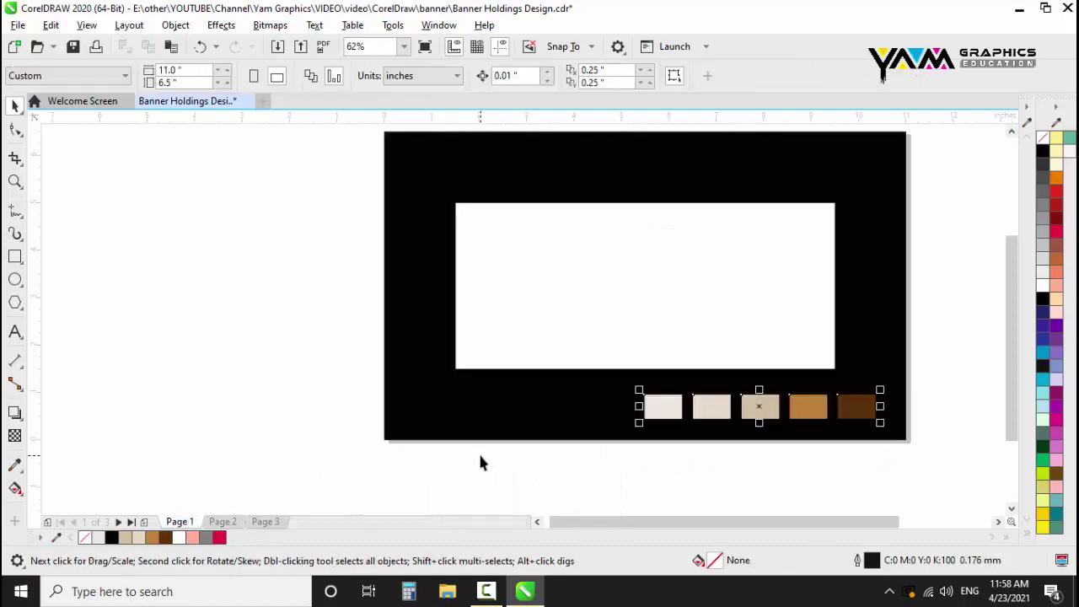
{"action": "left_click_drag", "start_coordinate": [689, 422], "coordinate": [575, 421]}
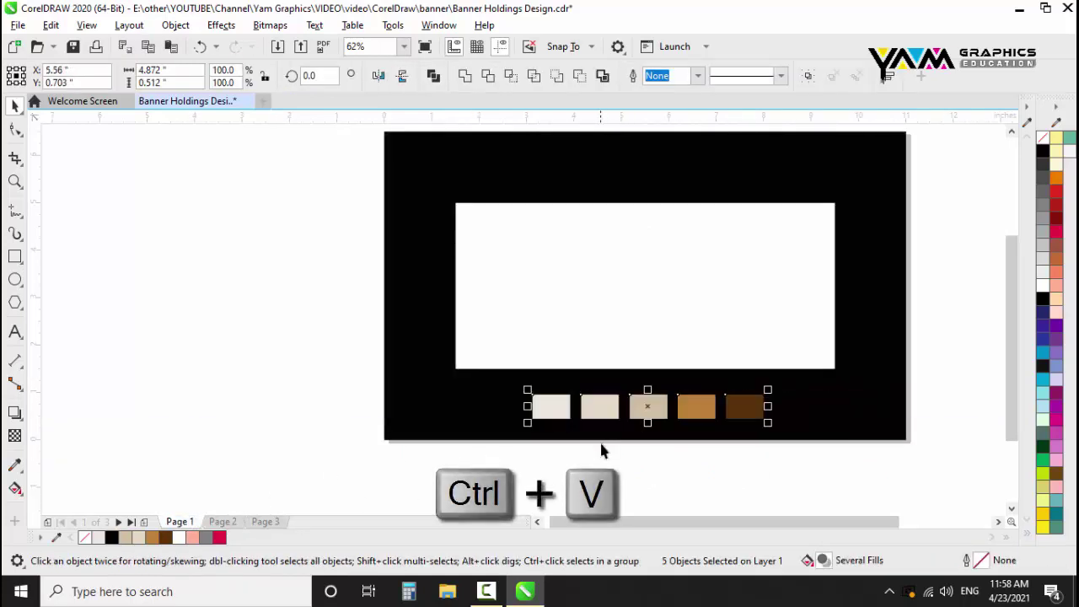
{"action": "key", "text": "Escape"}
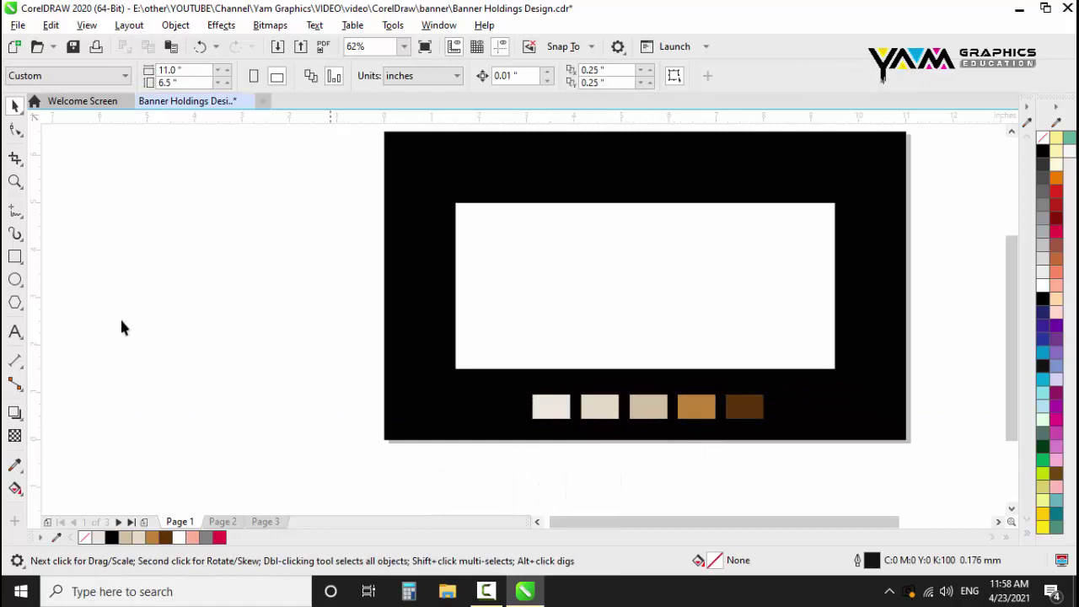
Fill the inner rectangle with the first swatch's cream #EFE7DC using the Color Eyedropper
{"action": "left_click", "coordinate": [16, 465]}
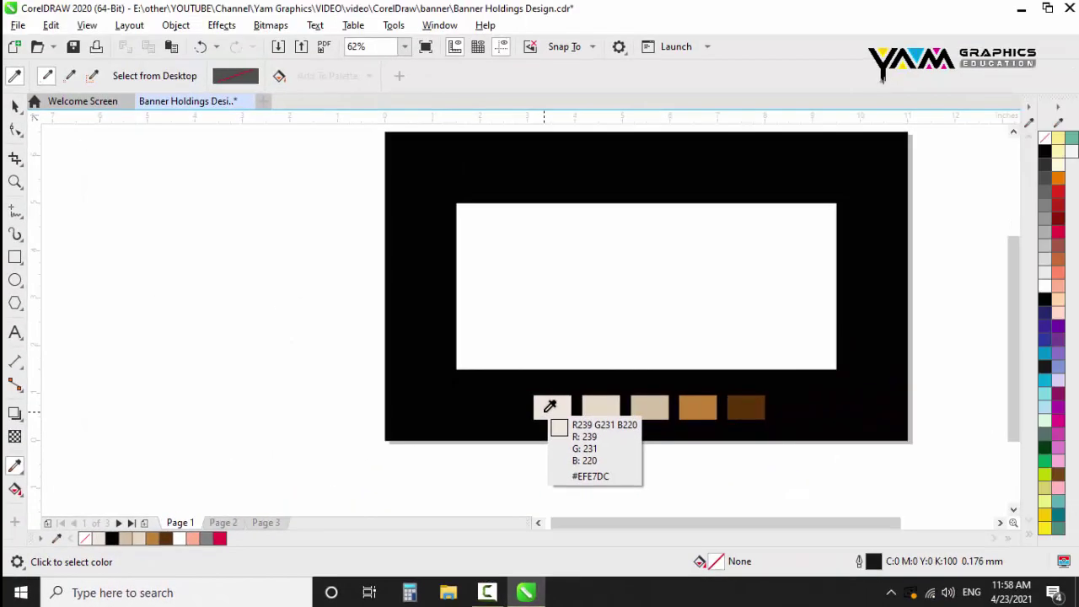
{"action": "left_click", "coordinate": [548, 406]}
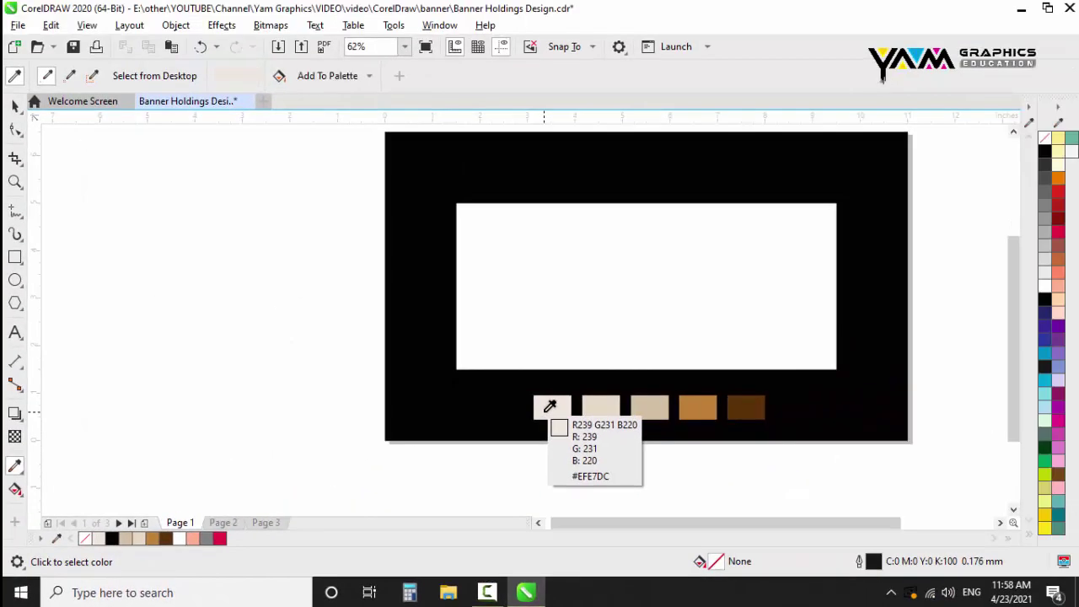
{"action": "left_click", "coordinate": [541, 345]}
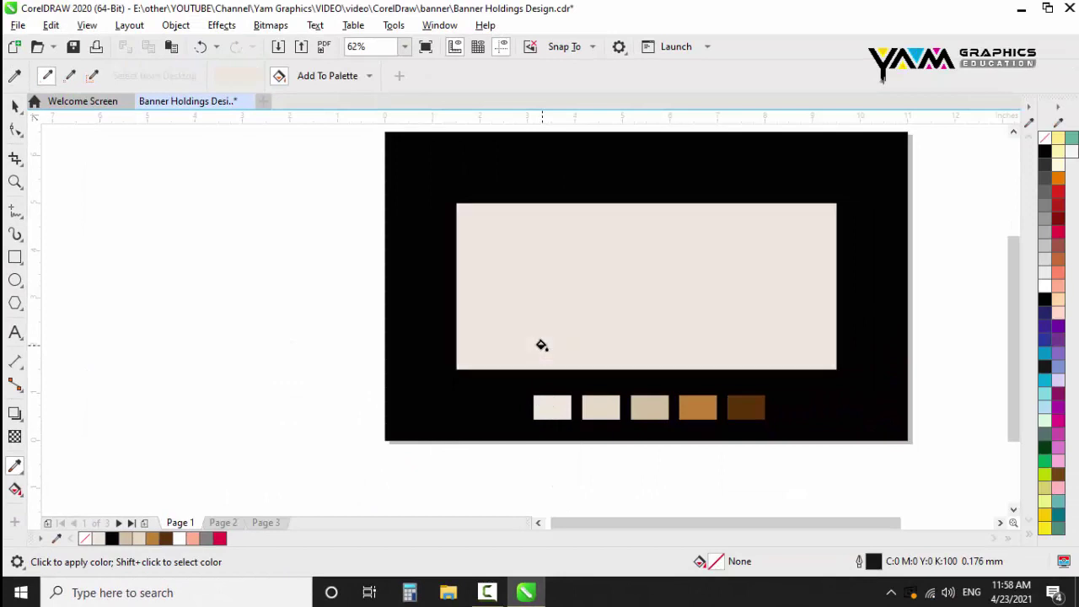
{"action": "left_click", "coordinate": [14, 104]}
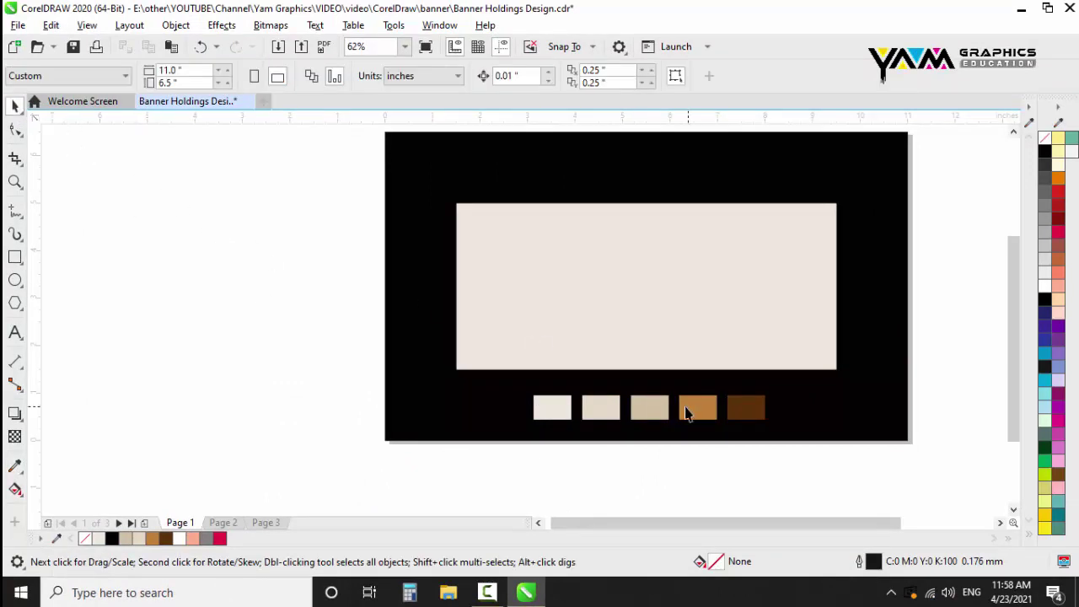
{"action": "left_click", "coordinate": [656, 289]}
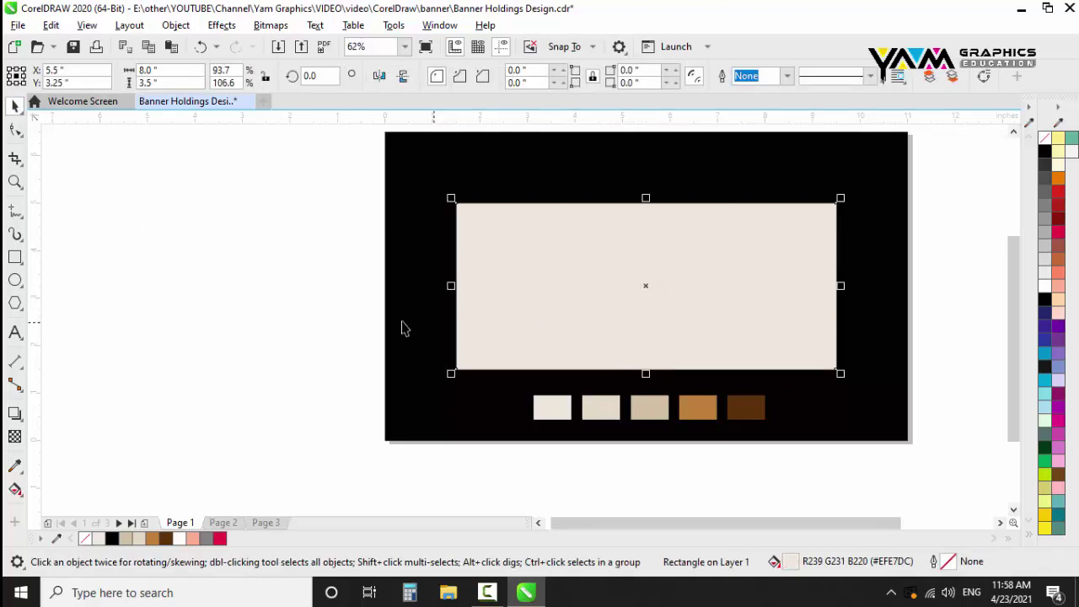
{"action": "left_click", "coordinate": [247, 316]}
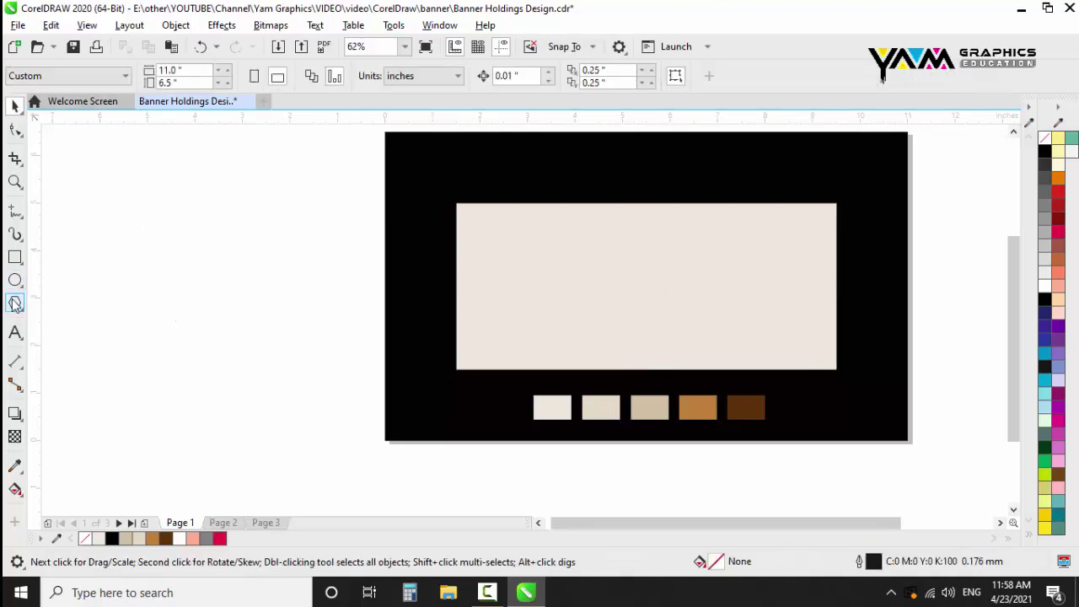
Draw a large ellipse over the panel's right side and enlarge it
{"action": "left_click", "coordinate": [15, 281]}
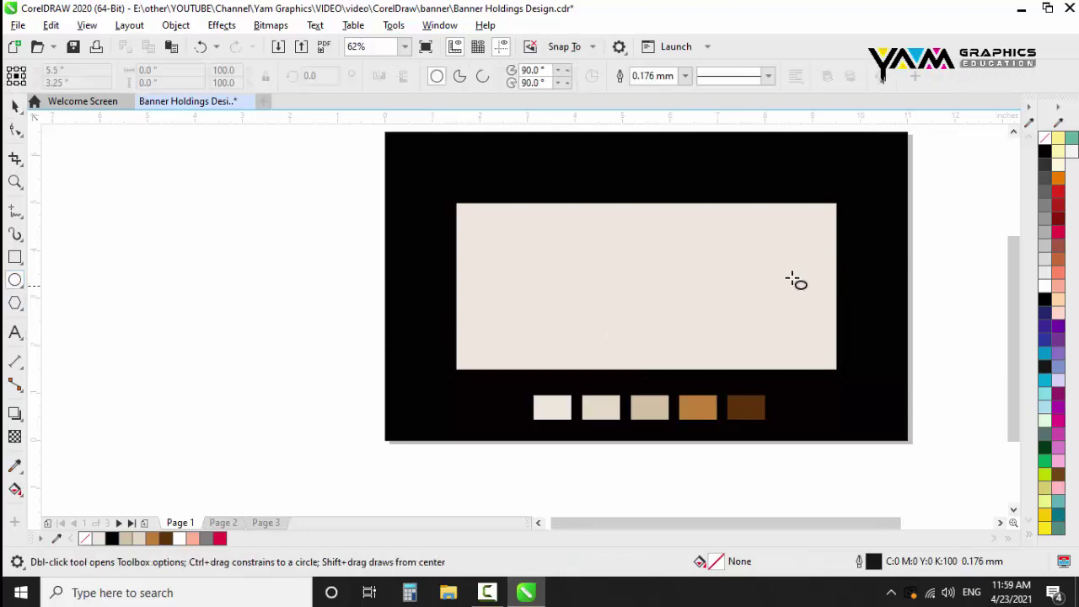
{"action": "mouse_move", "coordinate": [849, 219]}
{"action": "left_mouse_down"}
{"action": "mouse_move", "coordinate": [620, 373]}
{"action": "mouse_move", "coordinate": [615, 412]}
{"action": "left_mouse_up"}
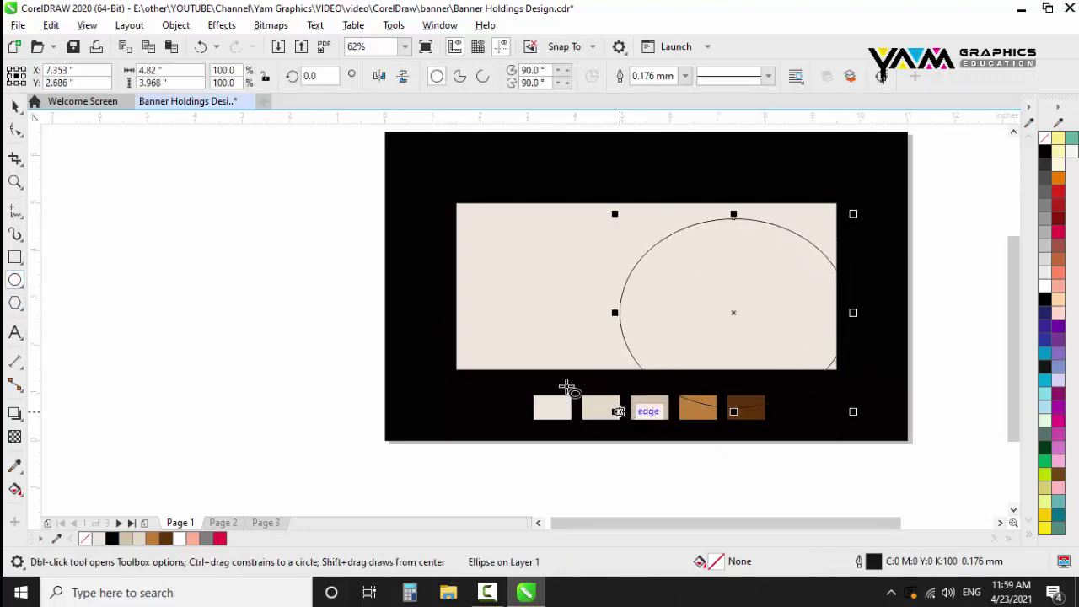
{"action": "key", "text": "space"}
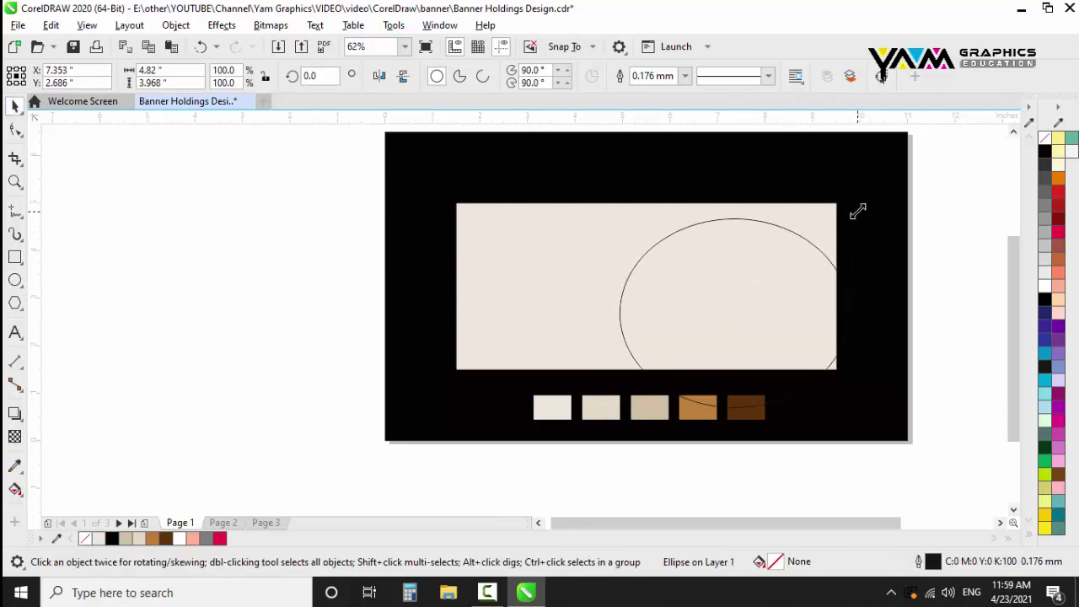
{"action": "mouse_move", "coordinate": [853, 213]}
{"action": "left_mouse_down"}
{"action": "mouse_move", "coordinate": [789, 256]}
{"action": "mouse_move", "coordinate": [796, 265]}
{"action": "left_mouse_up"}
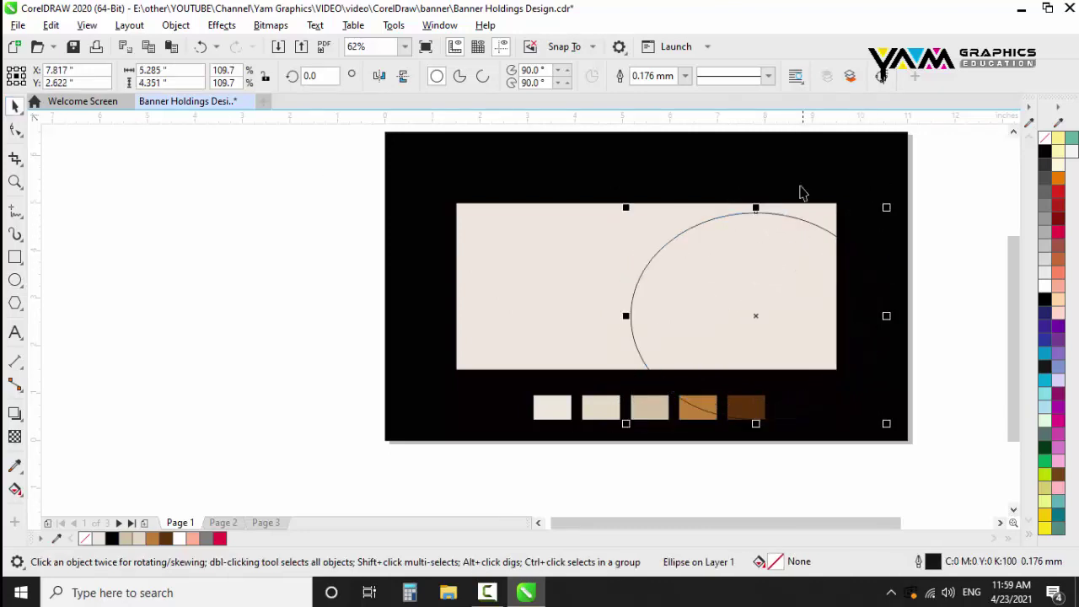
Set the background rectangle to 80% Black and lock it
{"action": "left_click", "coordinate": [796, 178]}
{"action": "left_click", "coordinate": [1046, 184]}
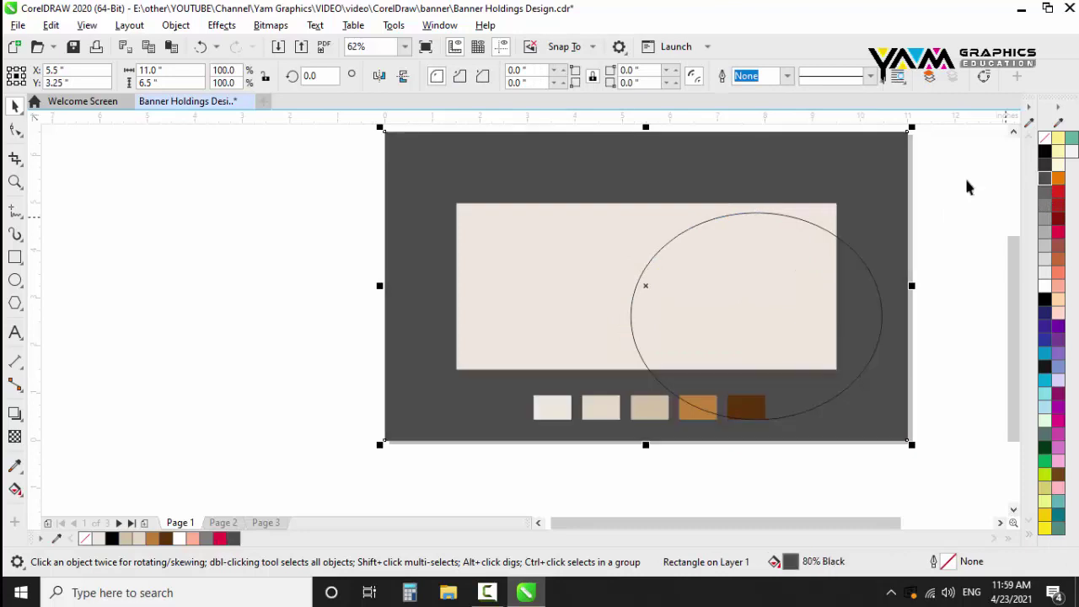
{"action": "right_click", "coordinate": [796, 164]}
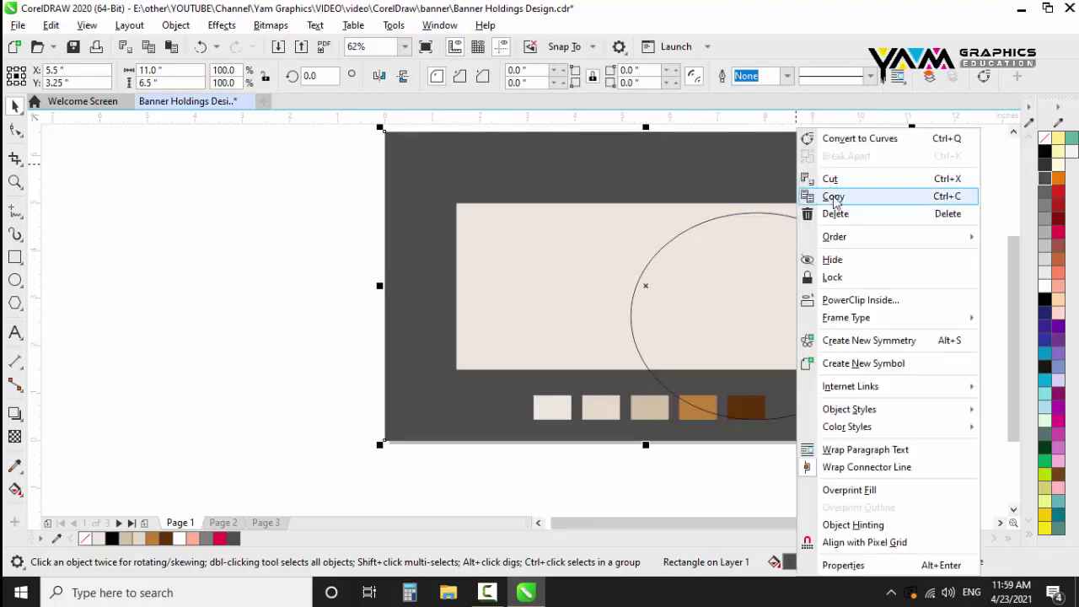
{"action": "left_click", "coordinate": [833, 276]}
{"action": "key", "text": "Escape"}
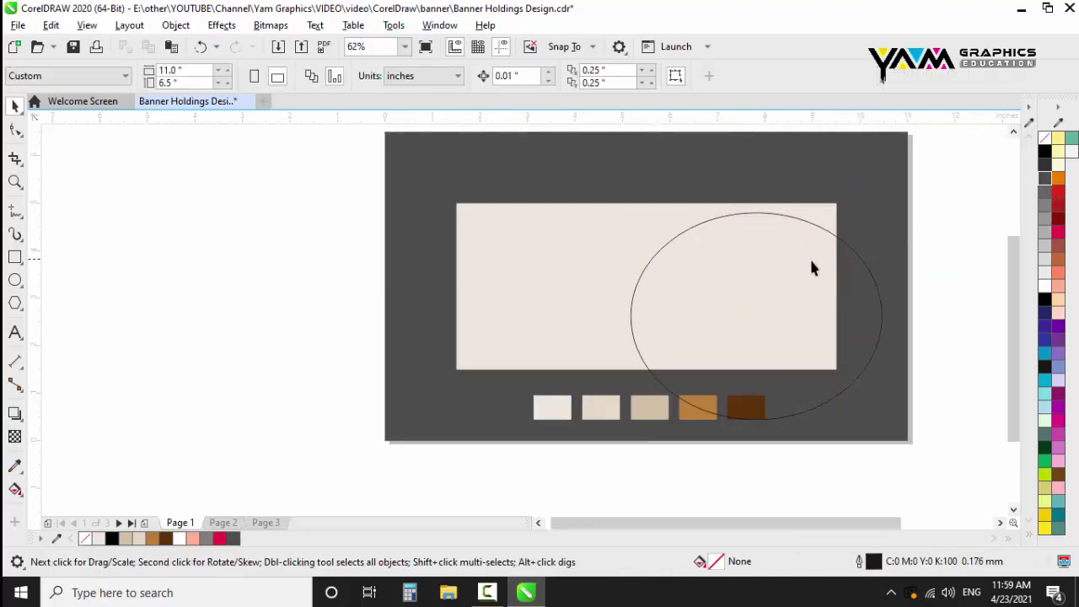
Reposition and slightly shrink the ellipse, then convert it to curves
{"action": "mouse_move", "coordinate": [810, 256]}
{"action": "left_mouse_down"}
{"action": "mouse_move", "coordinate": [836, 224]}
{"action": "mouse_move", "coordinate": [823, 213]}
{"action": "left_mouse_up"}
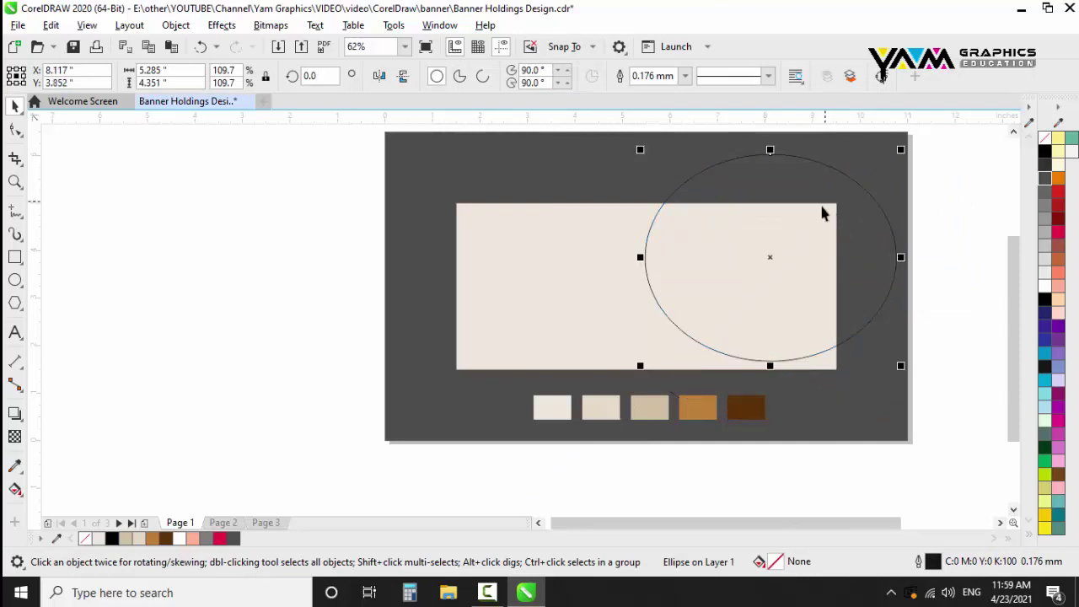
{"action": "left_click_drag", "start_coordinate": [899, 150], "coordinate": [869, 177]}
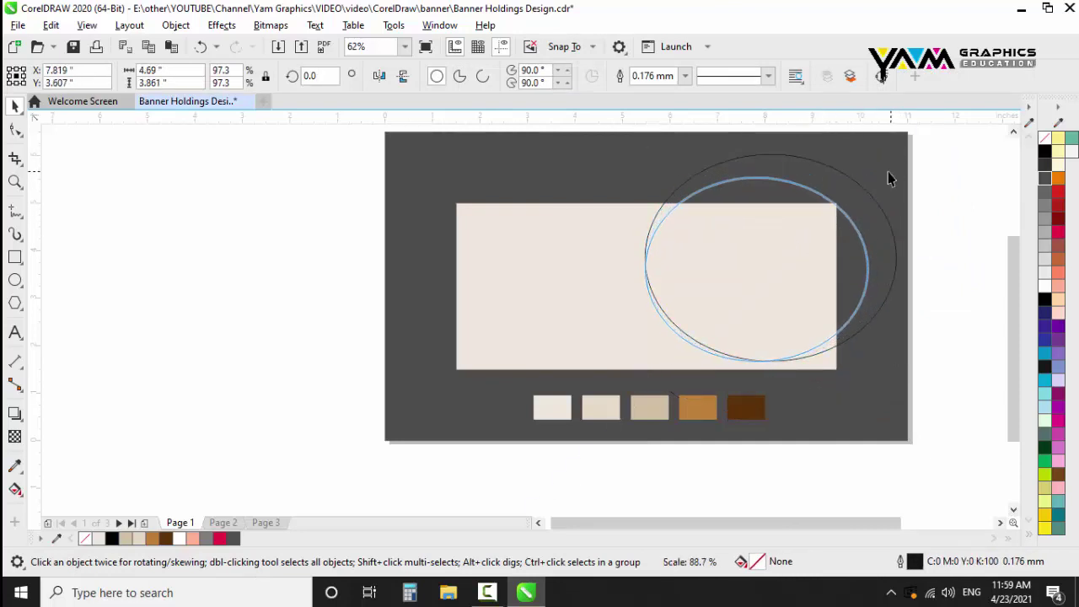
{"action": "left_click_drag", "start_coordinate": [807, 236], "coordinate": [827, 235]}
{"action": "key", "text": "ctrl+q"}
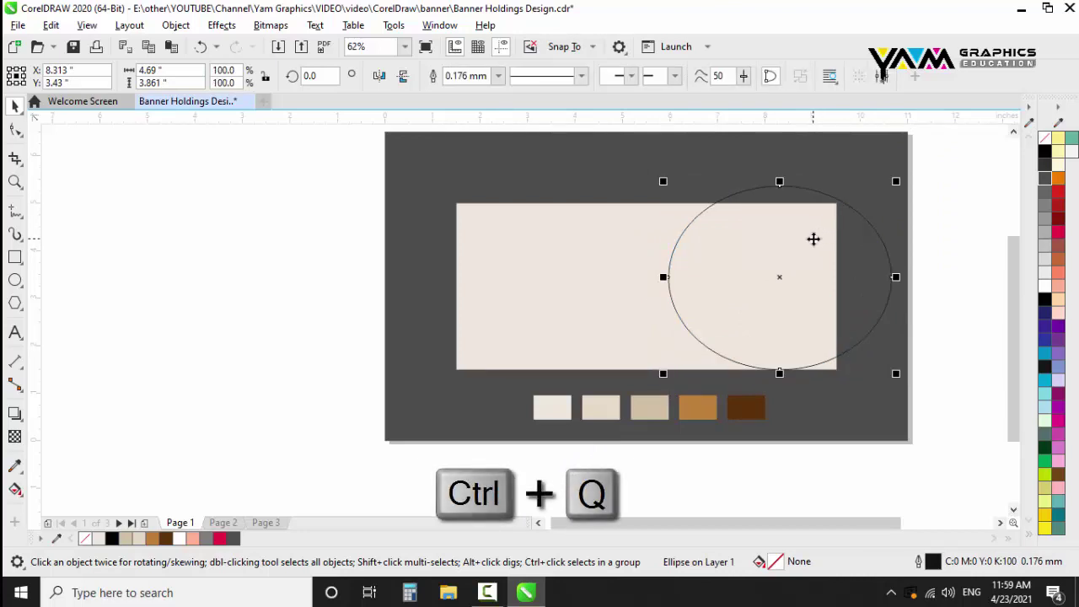
Reshape the curve's nodes into a flatter-bottomed, broader-topped blob overhanging the panel edge
{"action": "left_click", "coordinate": [15, 129]}
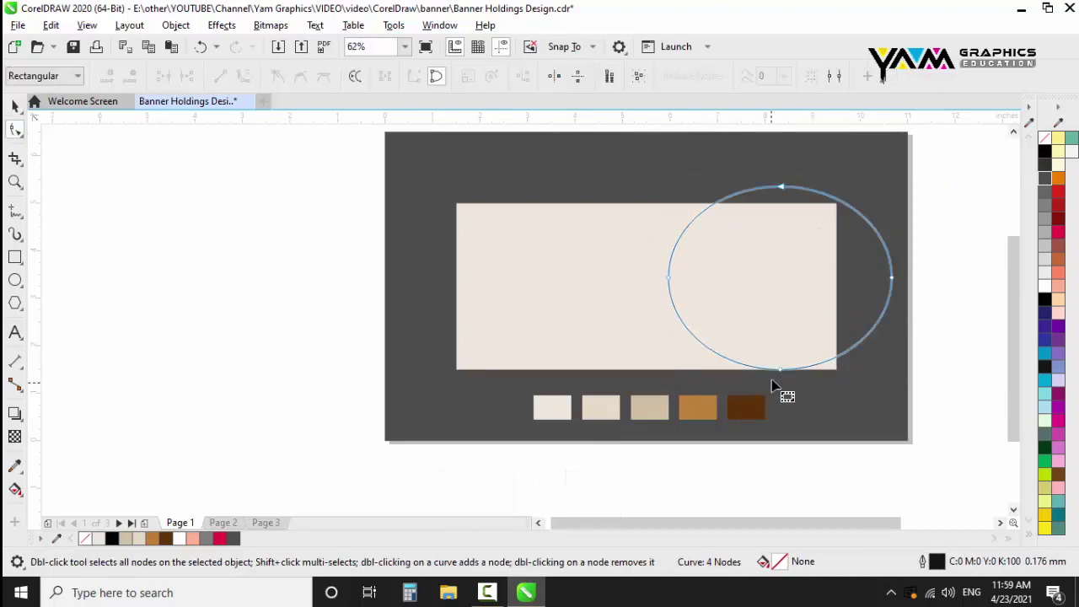
{"action": "left_click_drag", "start_coordinate": [780, 369], "coordinate": [780, 357]}
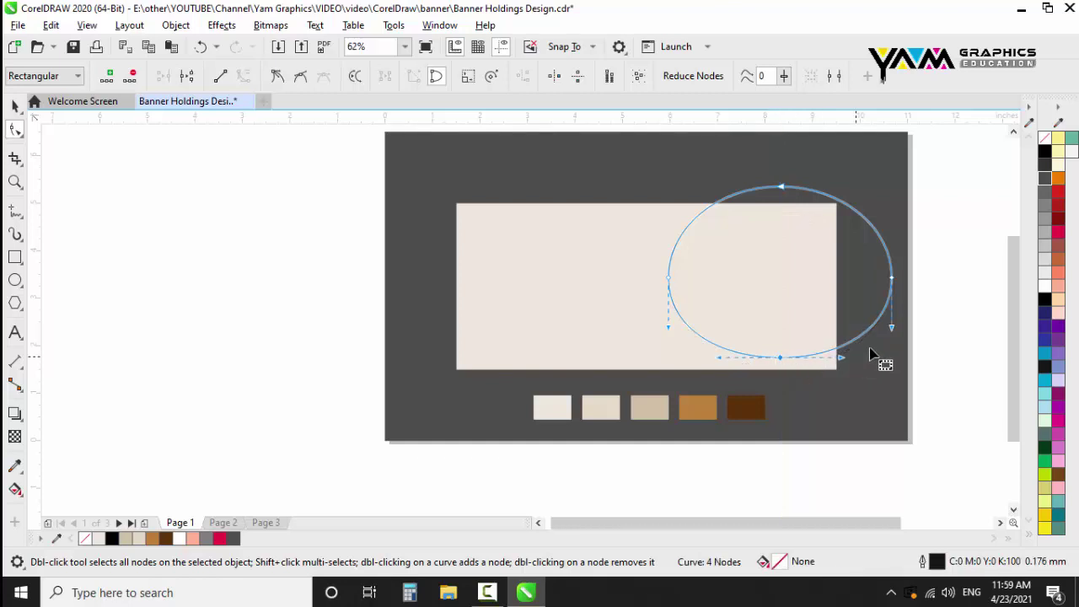
{"action": "left_click_drag", "start_coordinate": [889, 291], "coordinate": [898, 299]}
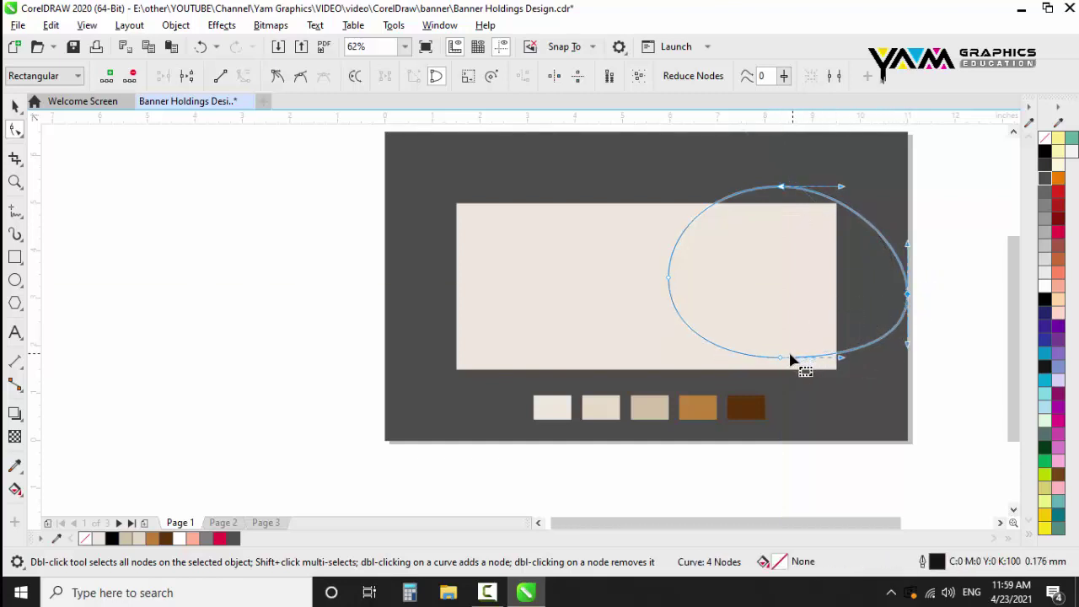
{"action": "left_click_drag", "start_coordinate": [786, 363], "coordinate": [788, 354]}
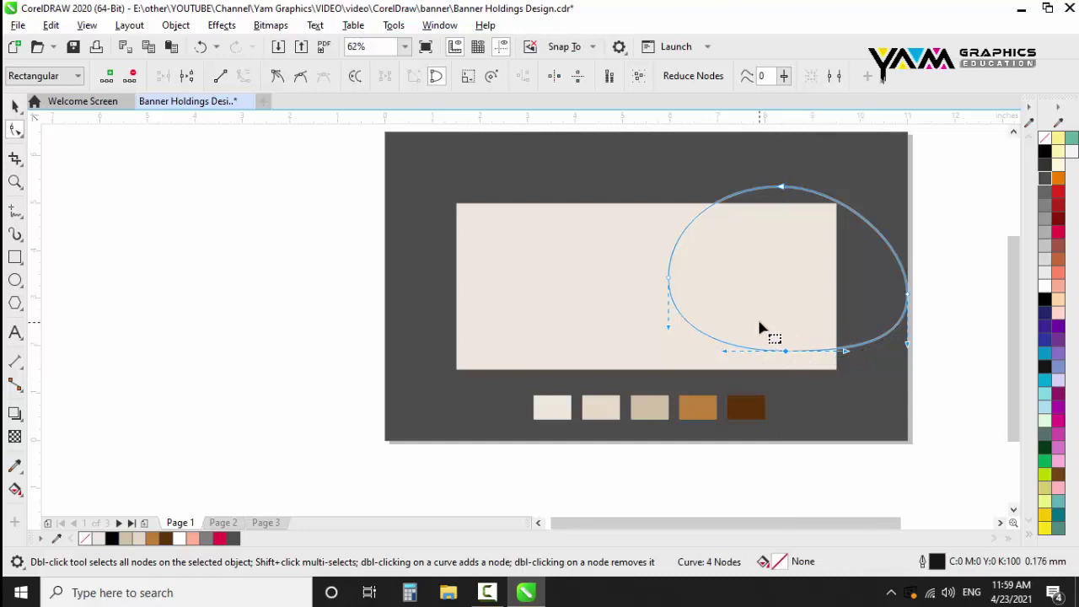
{"action": "left_click", "coordinate": [759, 192]}
{"action": "left_click_drag", "start_coordinate": [717, 187], "coordinate": [697, 187]}
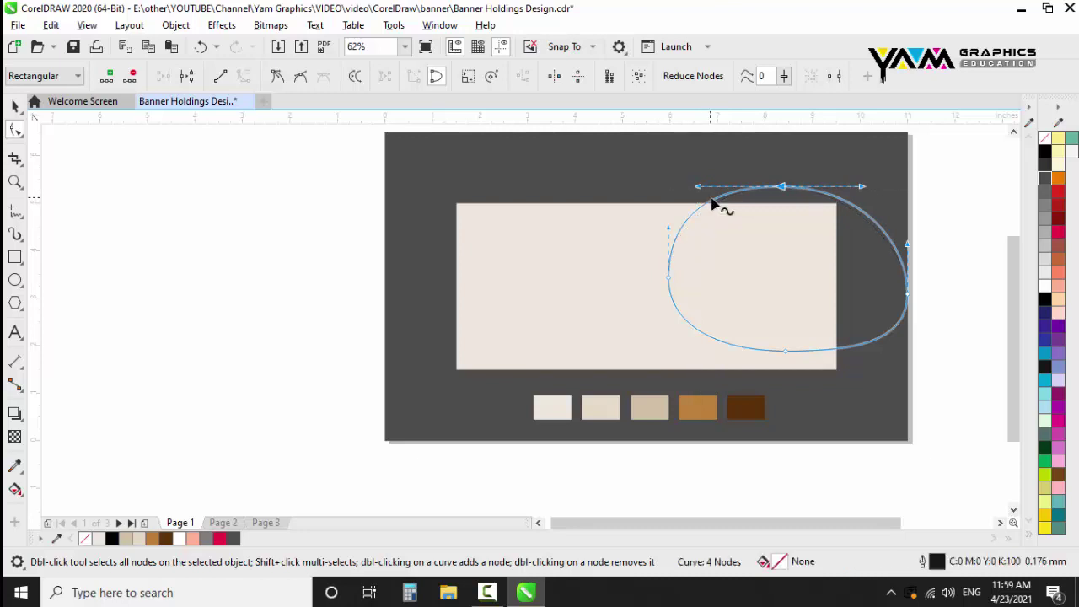
{"action": "left_click", "coordinate": [15, 106]}
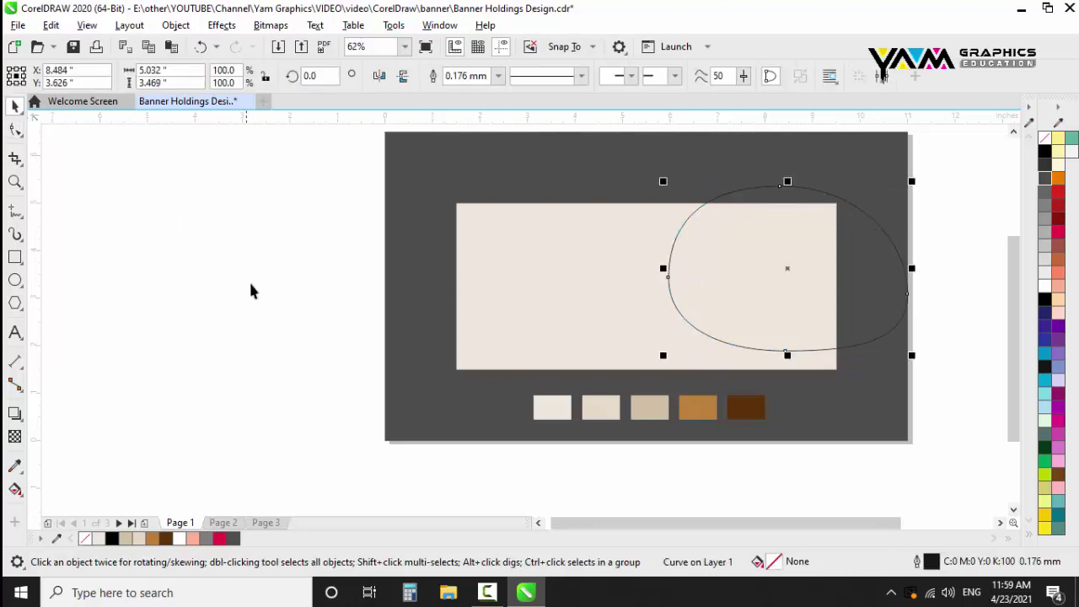
Fill the blob with the dark brown swatch #5E320B and remove its outline
{"action": "left_click", "coordinate": [768, 287]}
{"action": "left_click", "coordinate": [15, 466]}
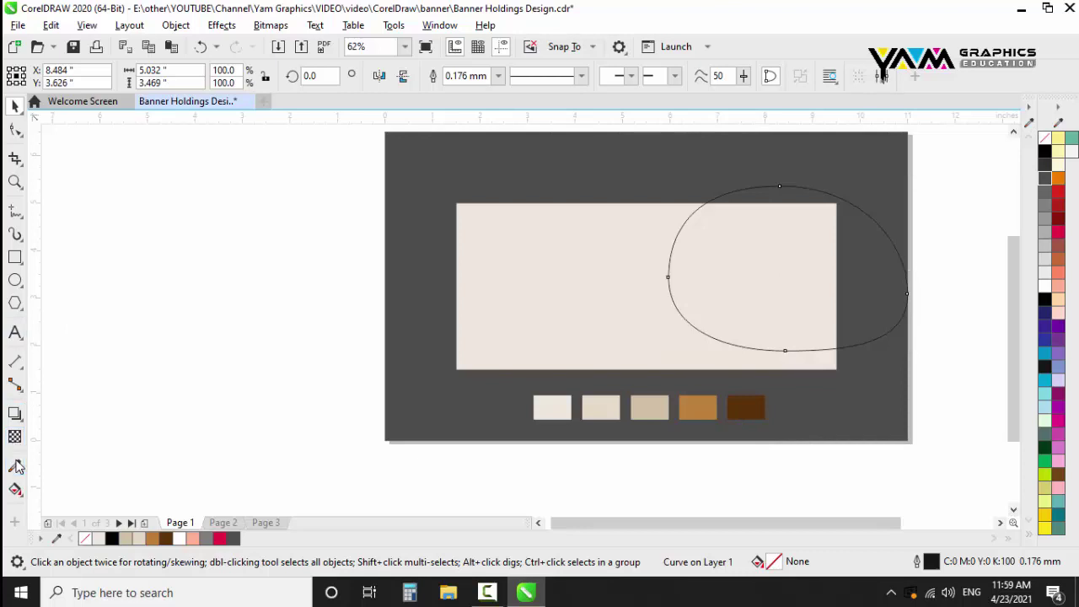
{"action": "left_click", "coordinate": [752, 410]}
{"action": "left_click", "coordinate": [772, 302]}
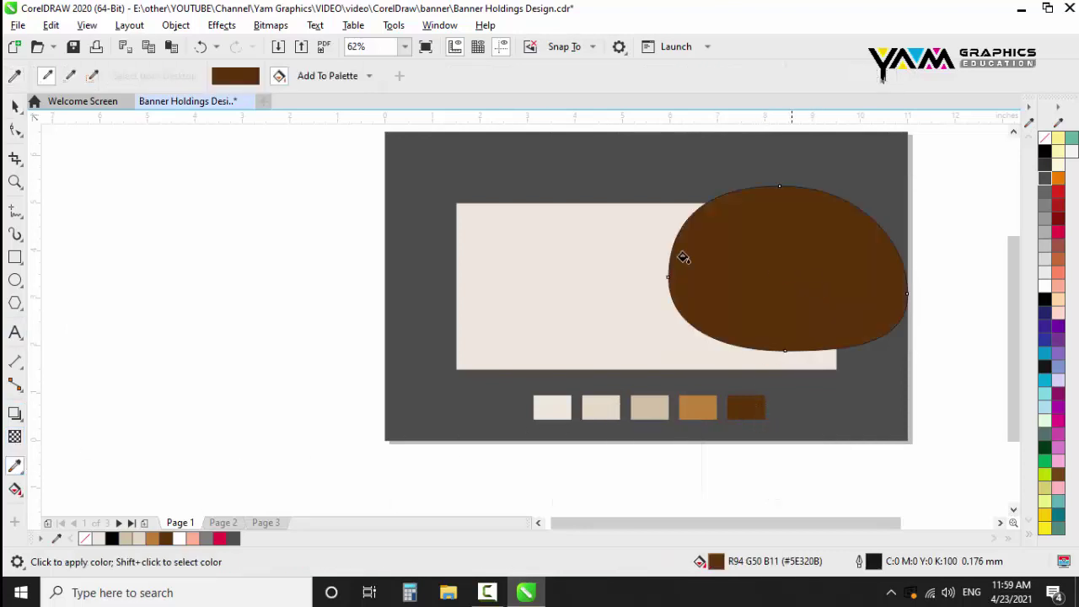
{"action": "left_click", "coordinate": [15, 107]}
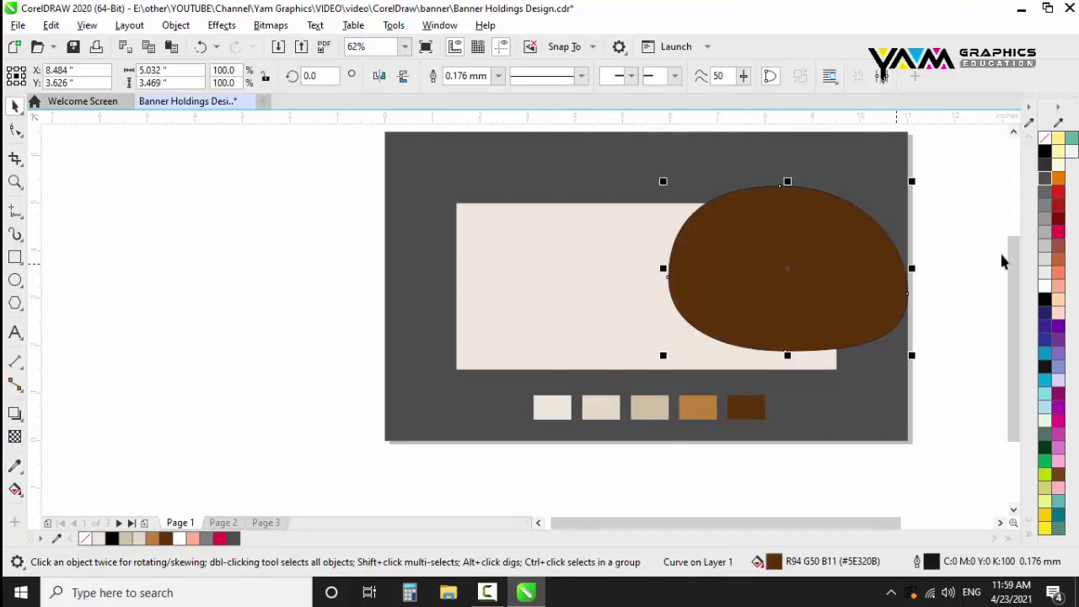
{"action": "right_click", "coordinate": [1045, 142]}
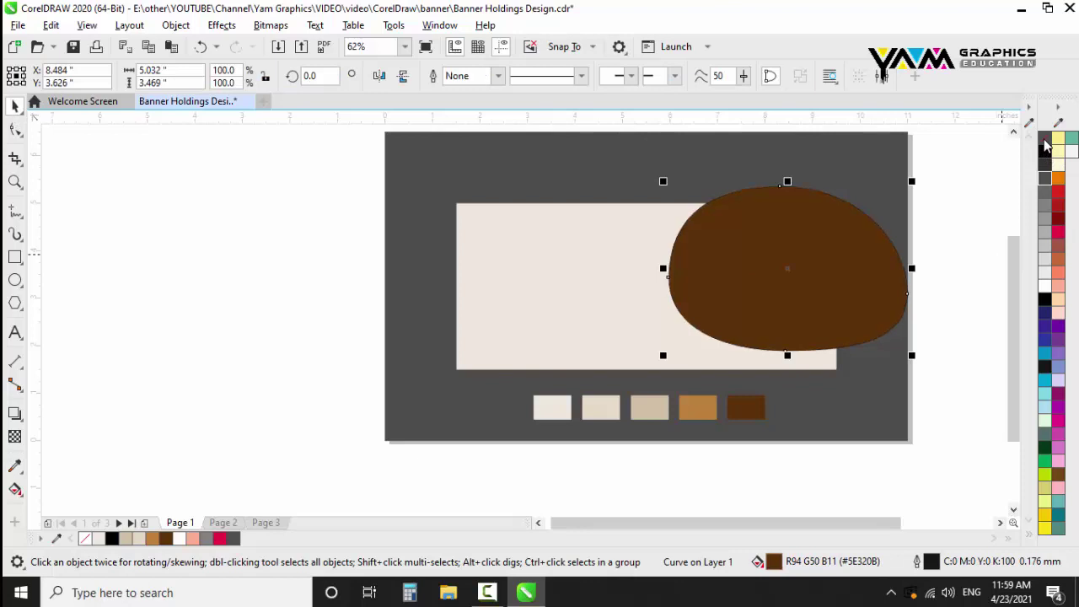
Copy and paste the brown blob, shifting the duplicate slightly down and left
{"action": "right_click", "coordinate": [808, 267]}
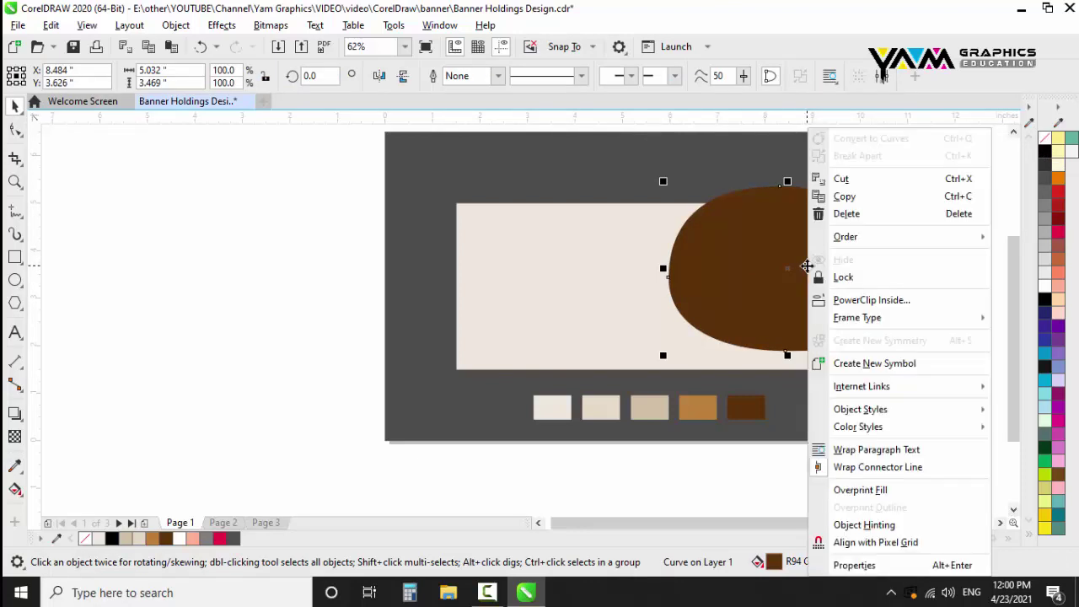
{"action": "left_click", "coordinate": [847, 198]}
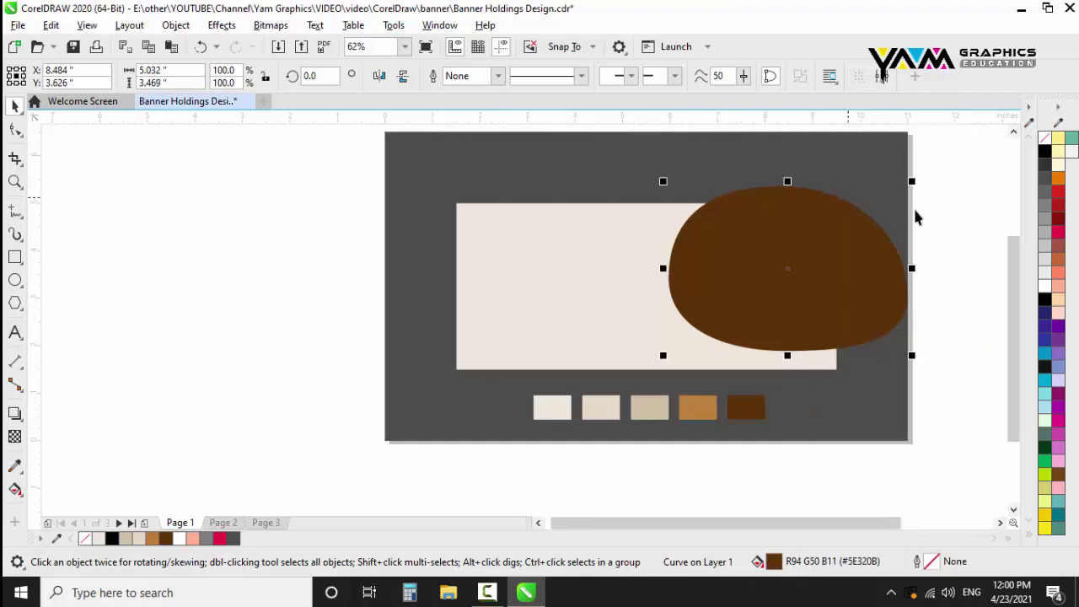
{"action": "left_click", "coordinate": [919, 206]}
{"action": "right_click", "coordinate": [927, 205]}
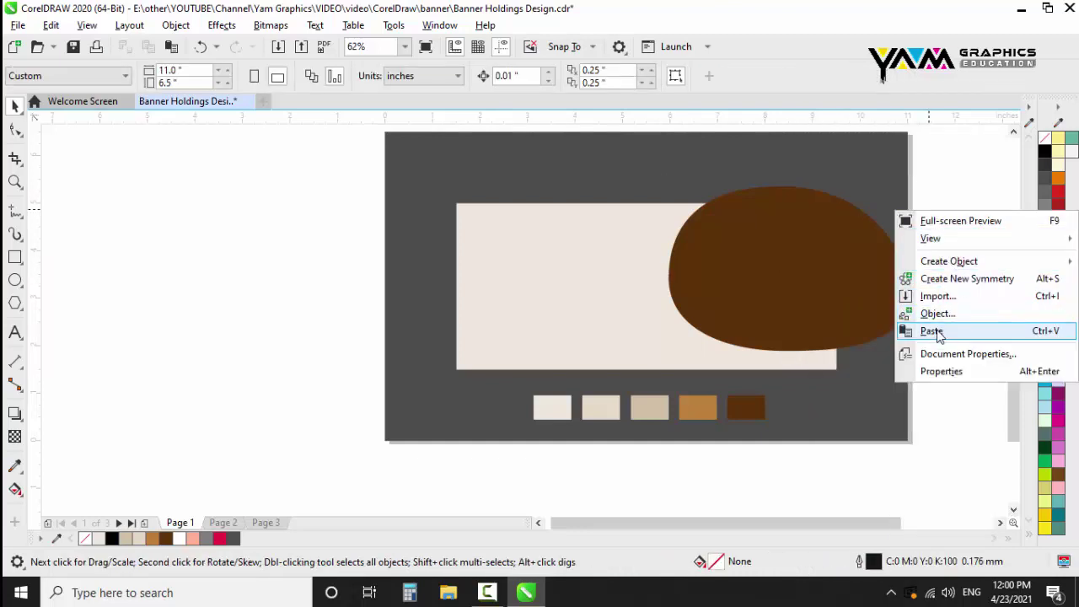
{"action": "left_click", "coordinate": [936, 332]}
{"action": "mouse_move", "coordinate": [860, 288]}
{"action": "left_mouse_down"}
{"action": "mouse_move", "coordinate": [822, 316]}
{"action": "mouse_move", "coordinate": [801, 274]}
{"action": "left_mouse_up"}
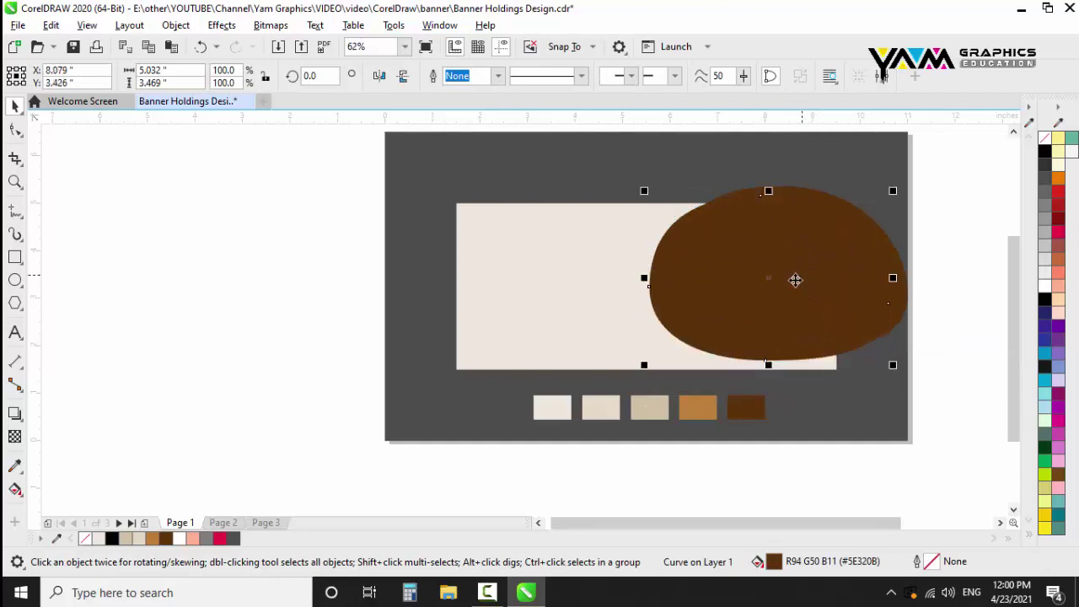
Fill the duplicate blob with tan #D0C1A4 from the third swatch and send it back one layer
{"action": "left_click", "coordinate": [15, 466]}
{"action": "left_click", "coordinate": [647, 410]}
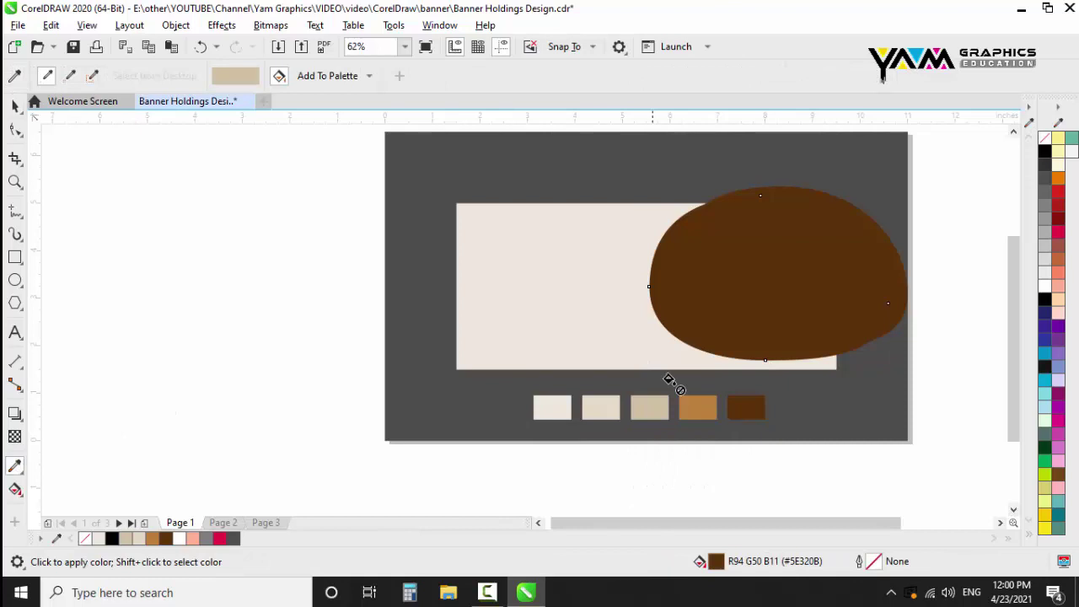
{"action": "left_click", "coordinate": [697, 307]}
{"action": "left_click", "coordinate": [14, 107]}
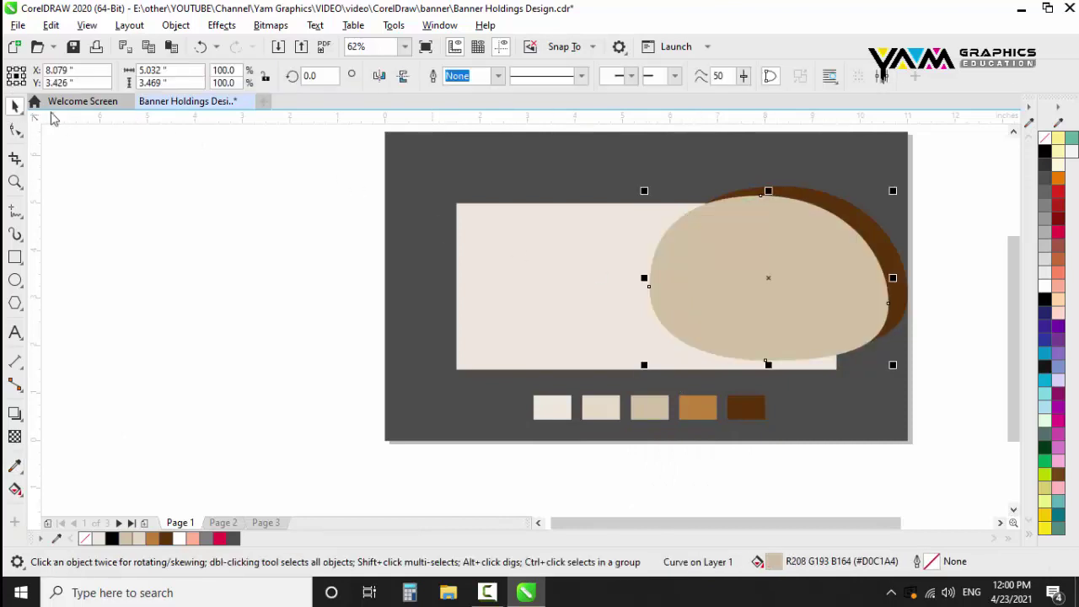
{"action": "left_click", "coordinate": [681, 273]}
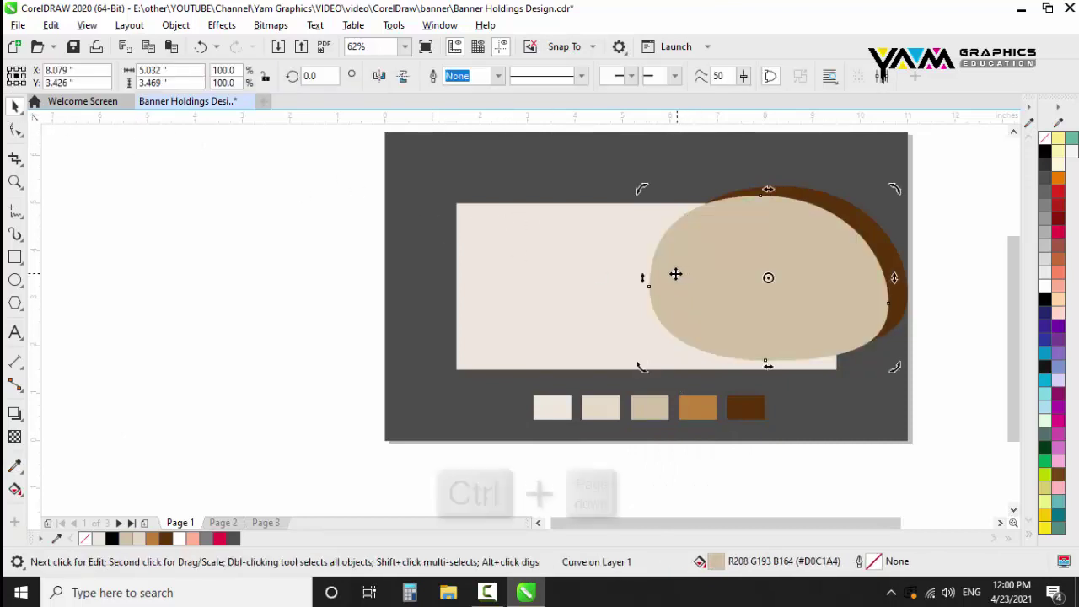
{"action": "key", "text": "ctrl+Page_Down"}
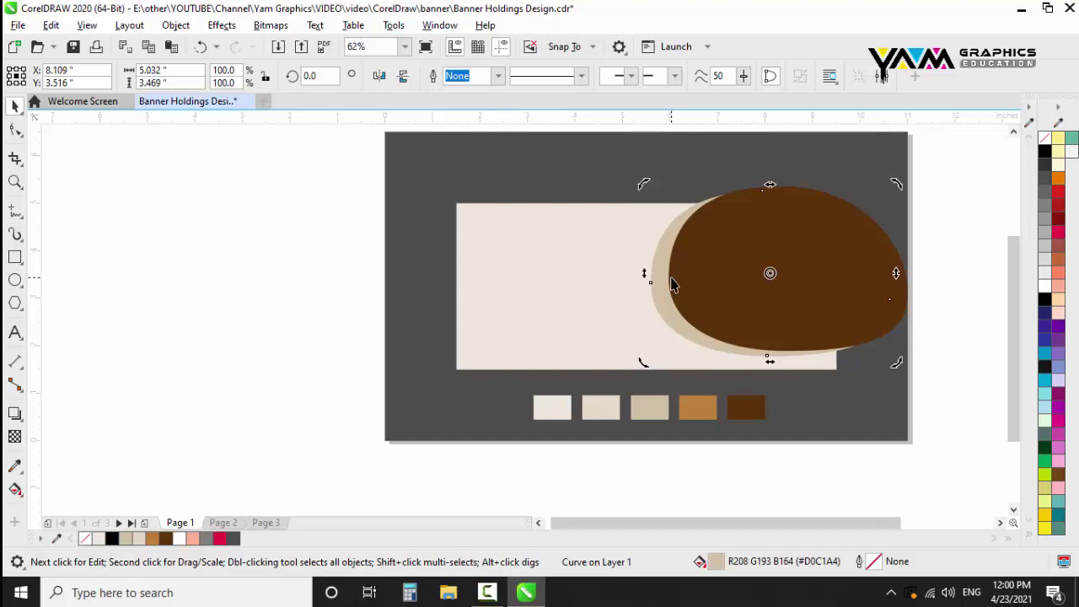
Copy the tan blob and paste another copy
{"action": "left_click", "coordinate": [669, 313]}
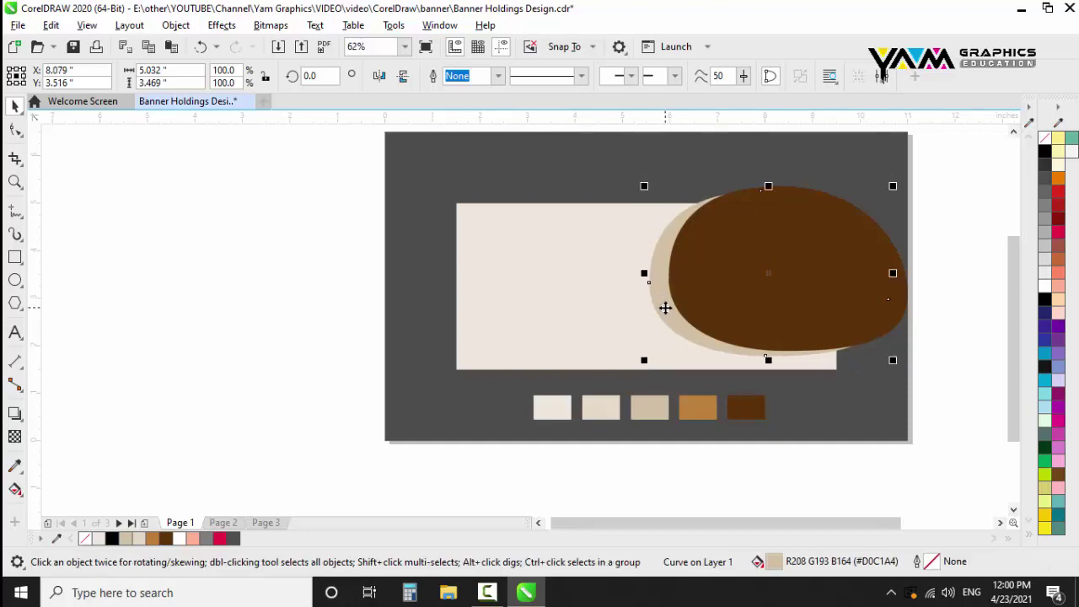
{"action": "right_click", "coordinate": [665, 308]}
{"action": "left_click", "coordinate": [710, 202]}
{"action": "right_click", "coordinate": [334, 274]}
{"action": "left_click", "coordinate": [374, 392]}
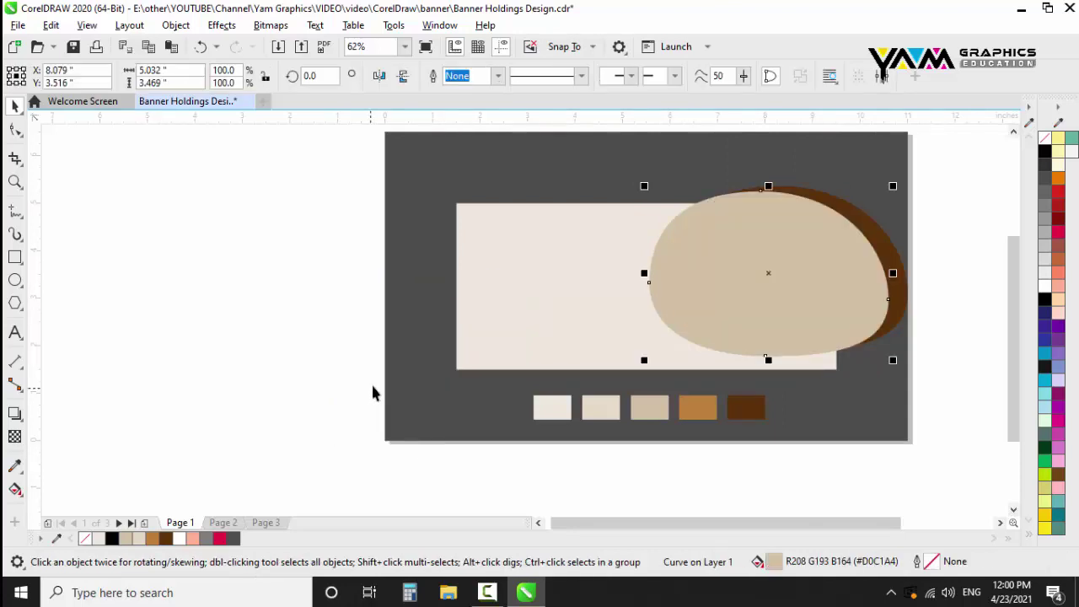
Move the new copy down and fill it with light beige #E5DAC6 from the second swatch
{"action": "left_click_drag", "start_coordinate": [677, 294], "coordinate": [679, 330]}
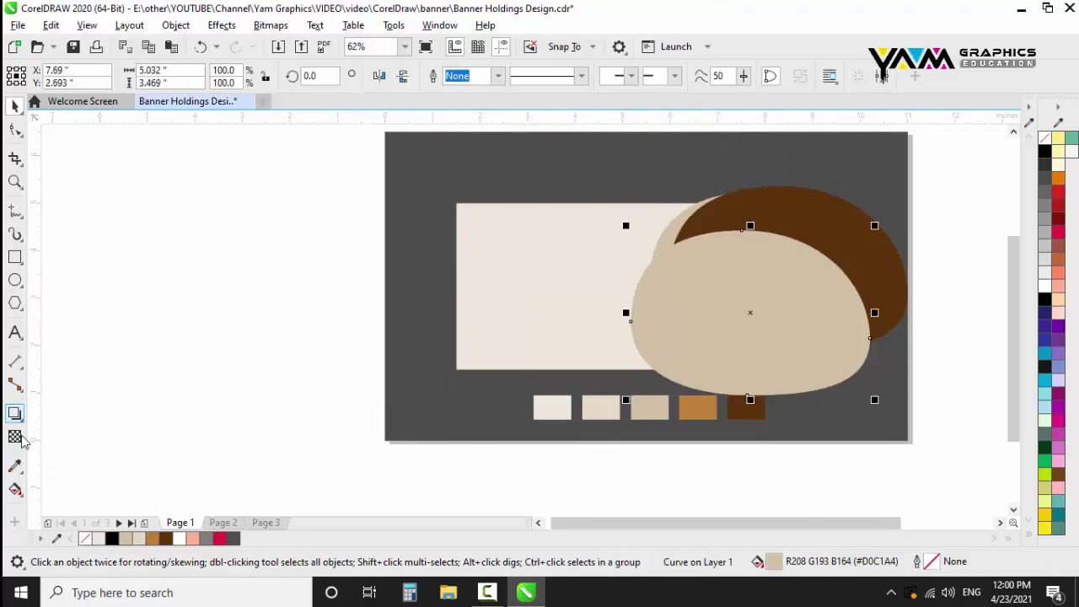
{"action": "left_click", "coordinate": [15, 465]}
{"action": "left_click", "coordinate": [607, 409]}
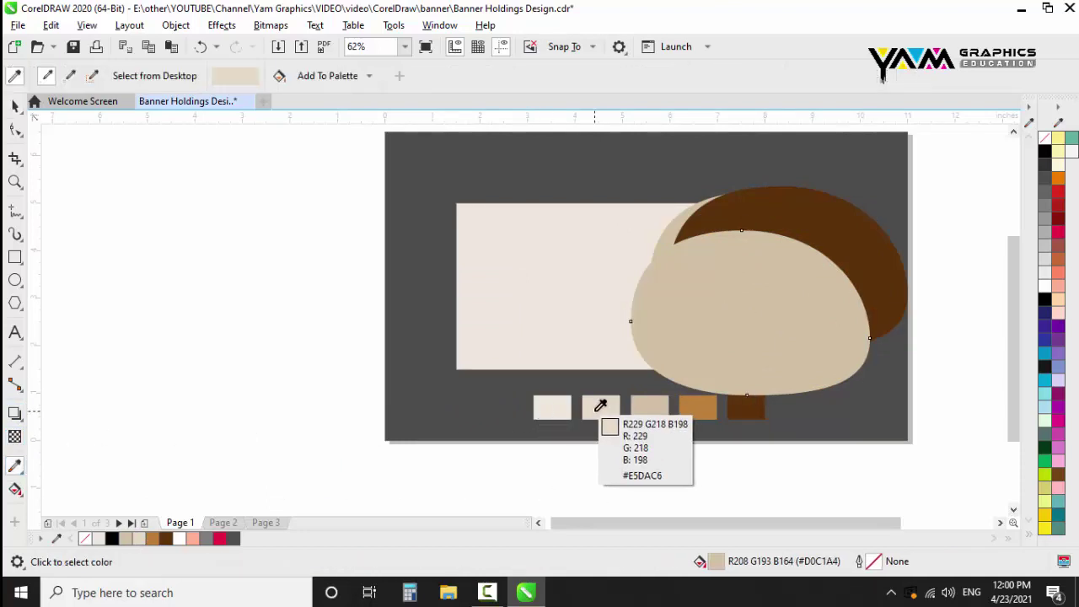
{"action": "left_click", "coordinate": [682, 334]}
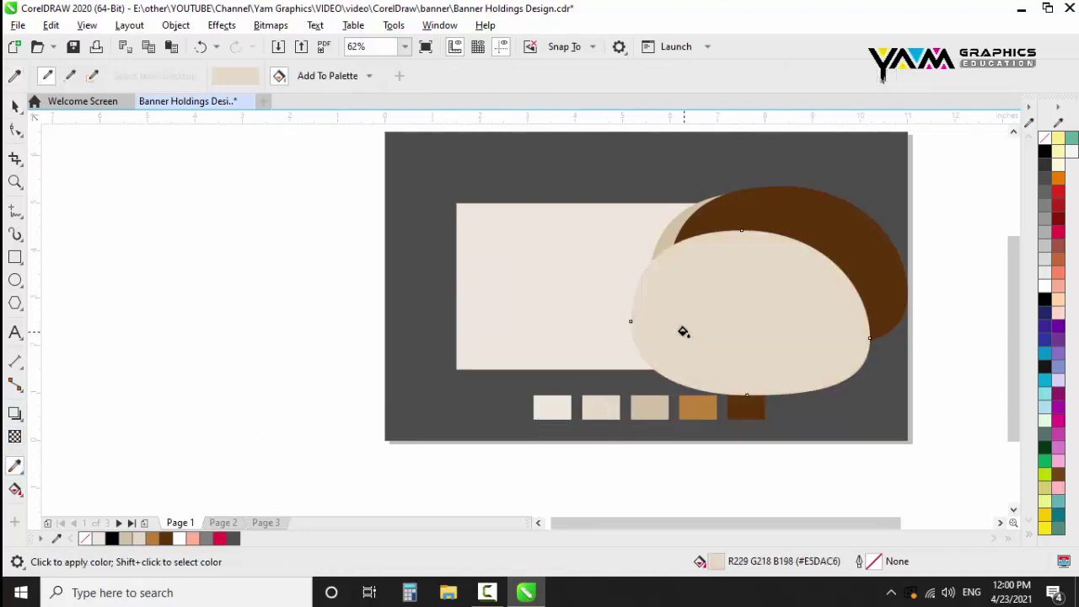
{"action": "left_click", "coordinate": [15, 105]}
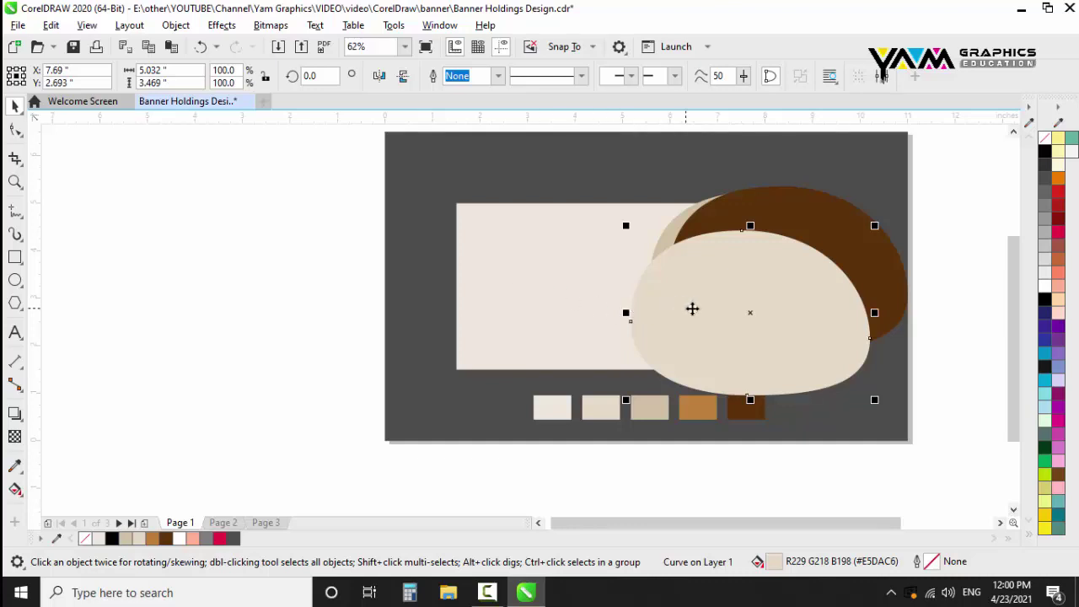
Shift the light beige blob up and send it back two layers behind the brown and tan blobs
{"action": "left_click_drag", "start_coordinate": [692, 309], "coordinate": [702, 275]}
{"action": "key", "text": "ctrl+Page_Down"}
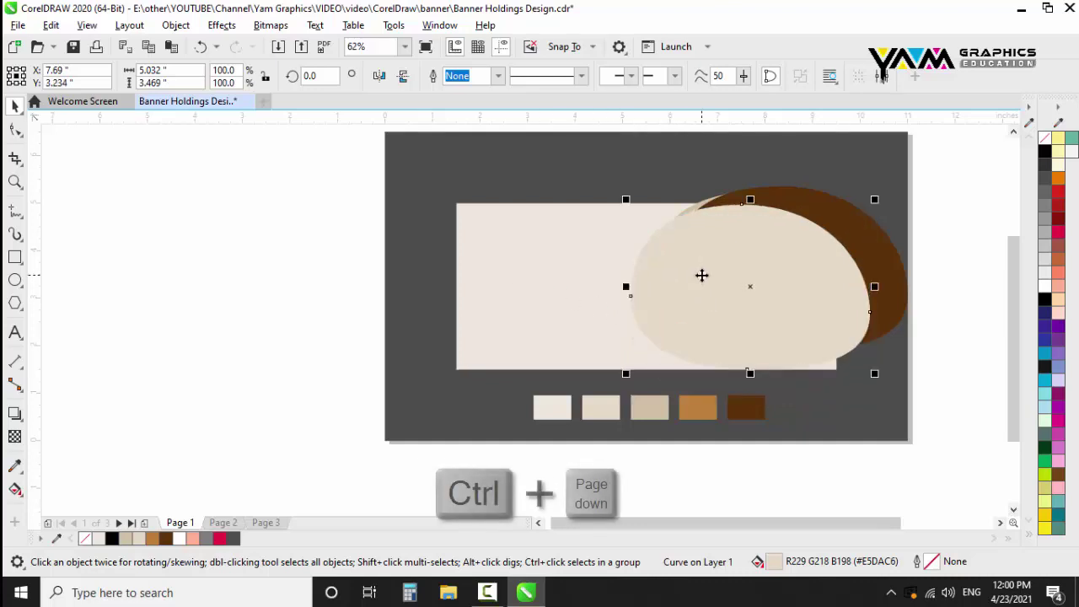
{"action": "key", "text": "ctrl+Page_Down"}
{"action": "key", "text": "ctrl+Page_Down"}
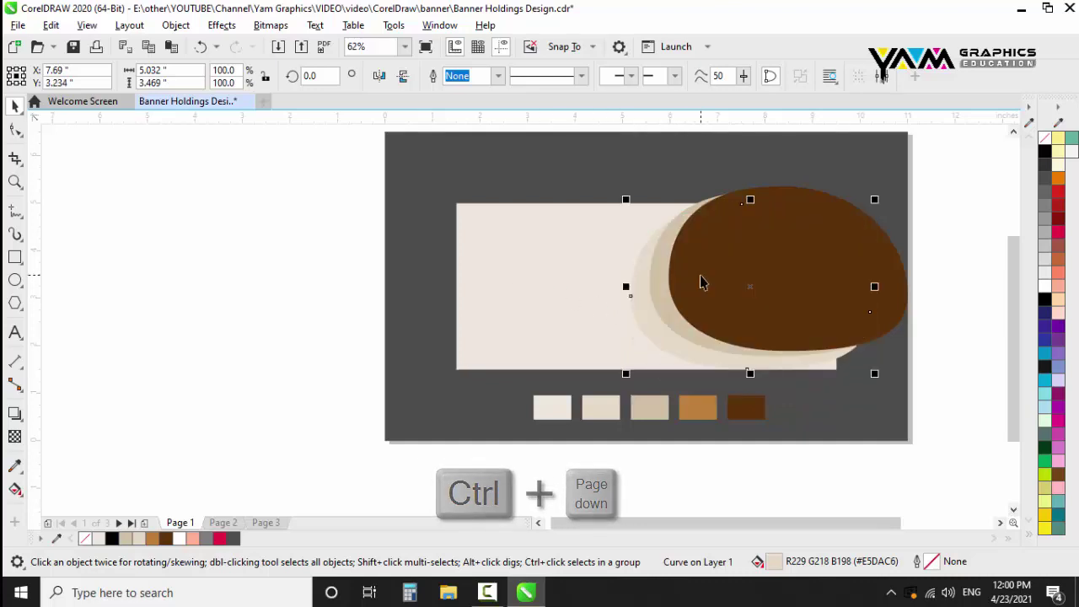
{"action": "key", "text": "Up"}
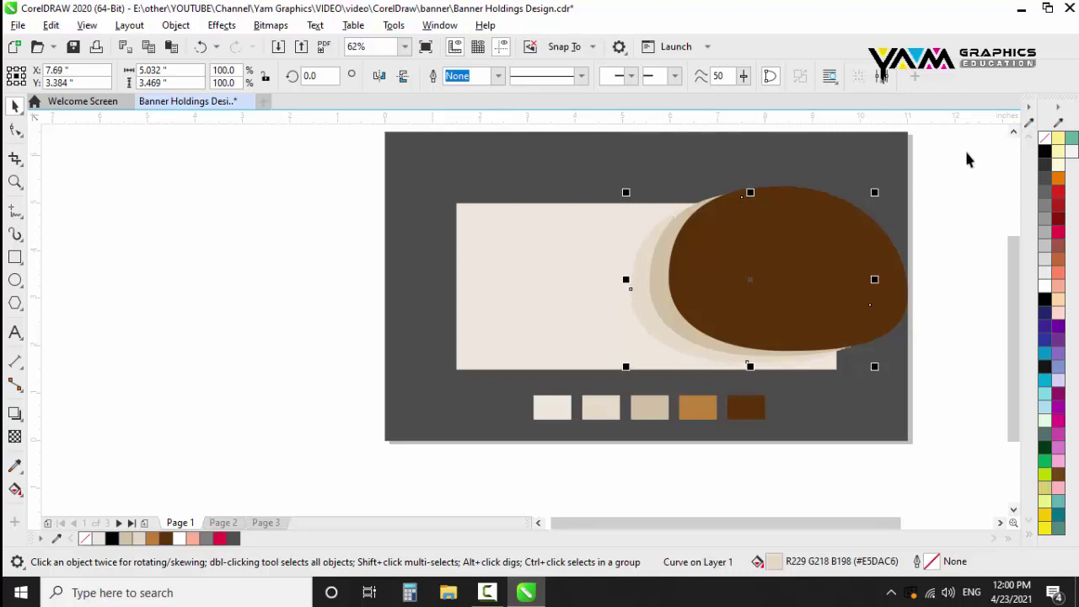
Scale up the three stacked blobs, stretch them taller, and rotate them to about 356°
{"action": "left_click_drag", "start_coordinate": [968, 159], "coordinate": [600, 381]}
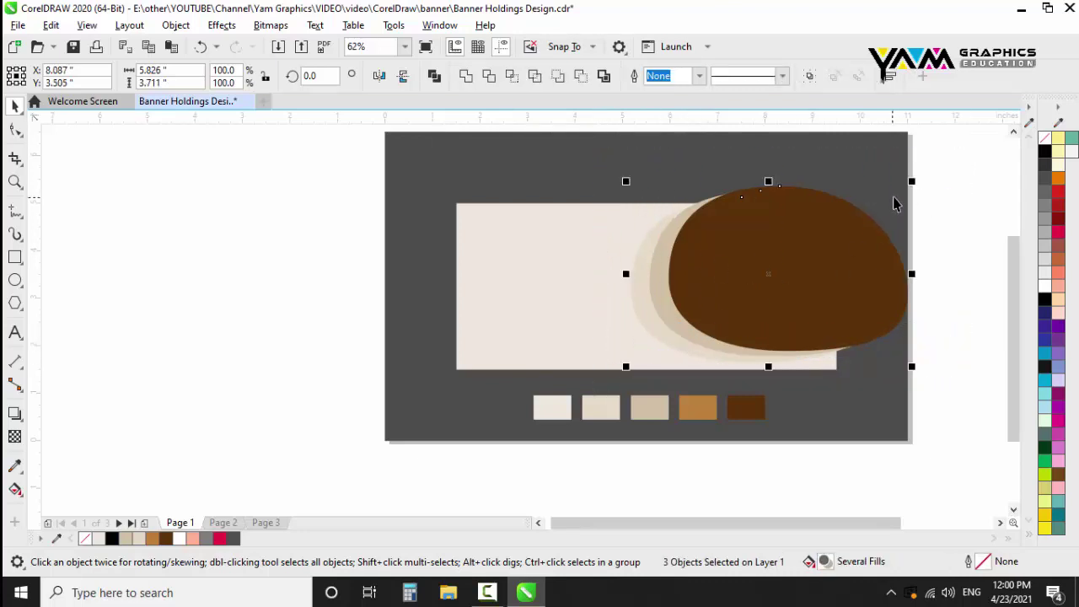
{"action": "left_click_drag", "start_coordinate": [912, 180], "coordinate": [933, 168]}
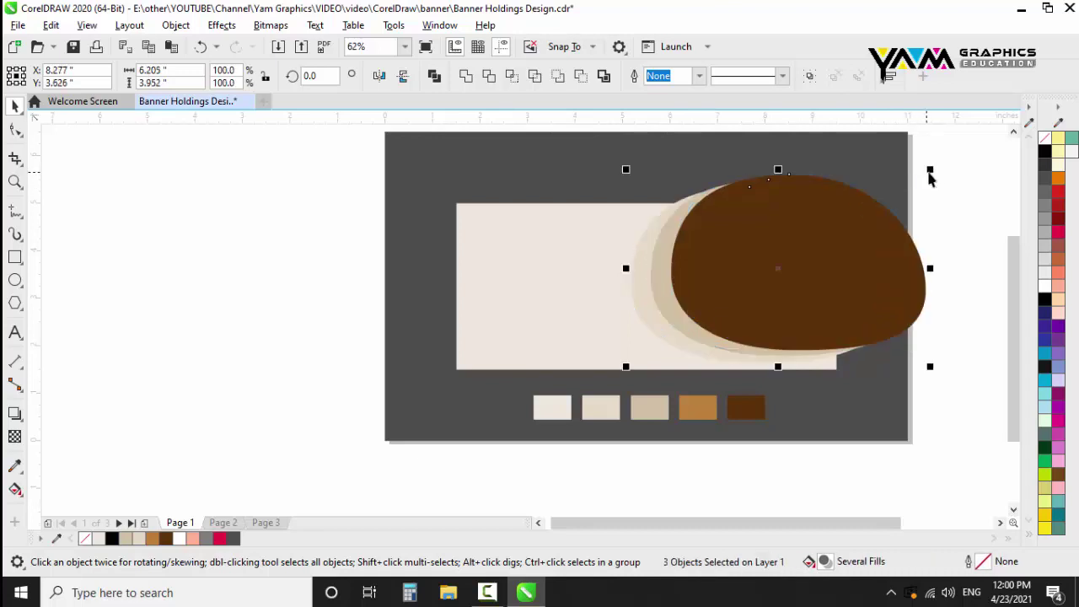
{"action": "left_click", "coordinate": [936, 177]}
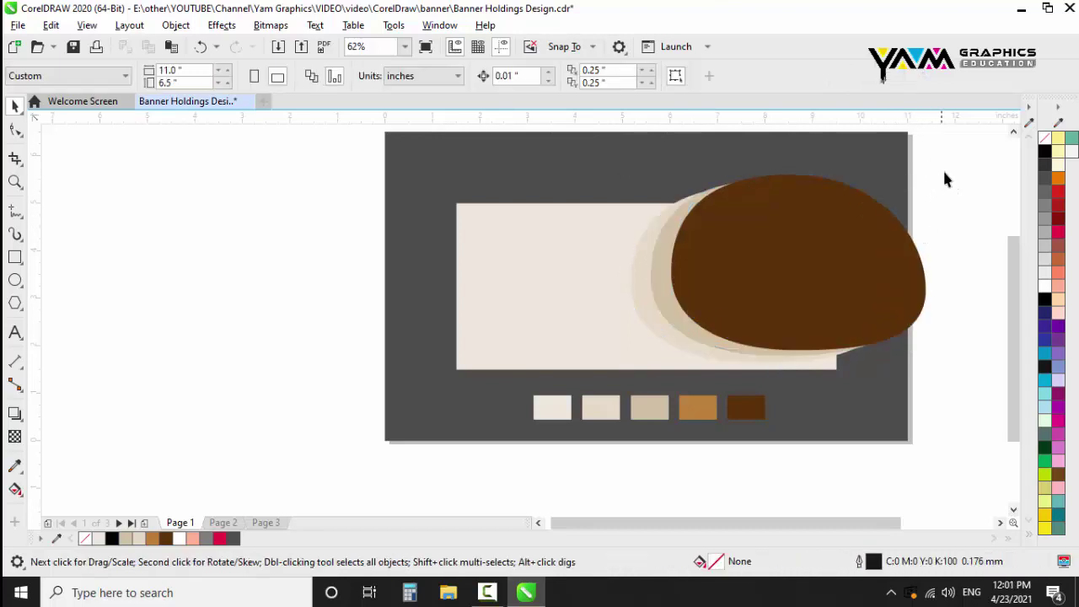
{"action": "left_click_drag", "start_coordinate": [952, 157], "coordinate": [608, 376]}
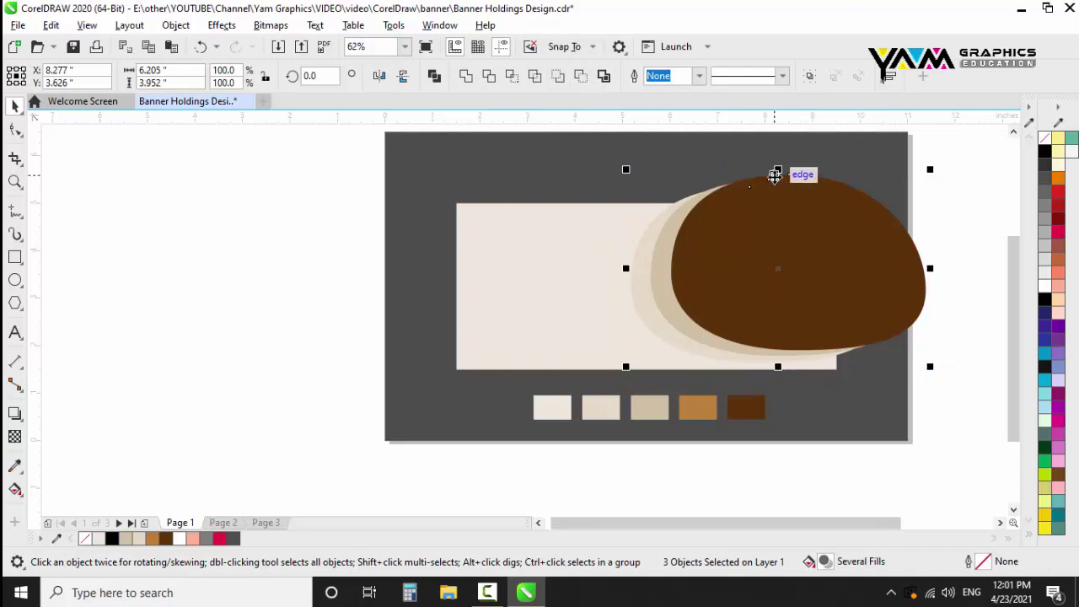
{"action": "left_click_drag", "start_coordinate": [775, 172], "coordinate": [776, 162]}
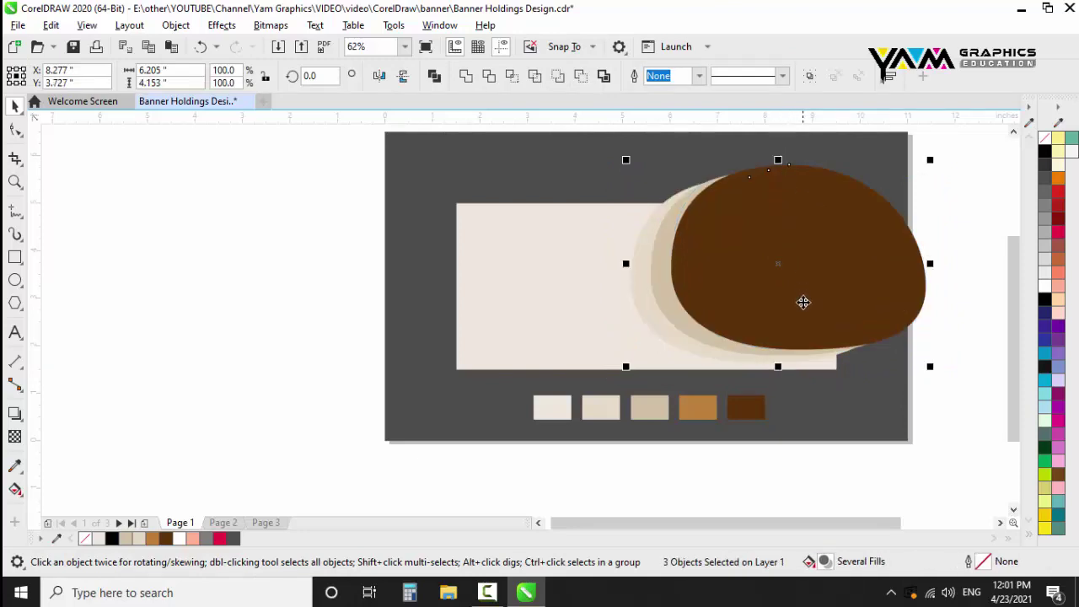
{"action": "left_click_drag", "start_coordinate": [803, 302], "coordinate": [819, 320]}
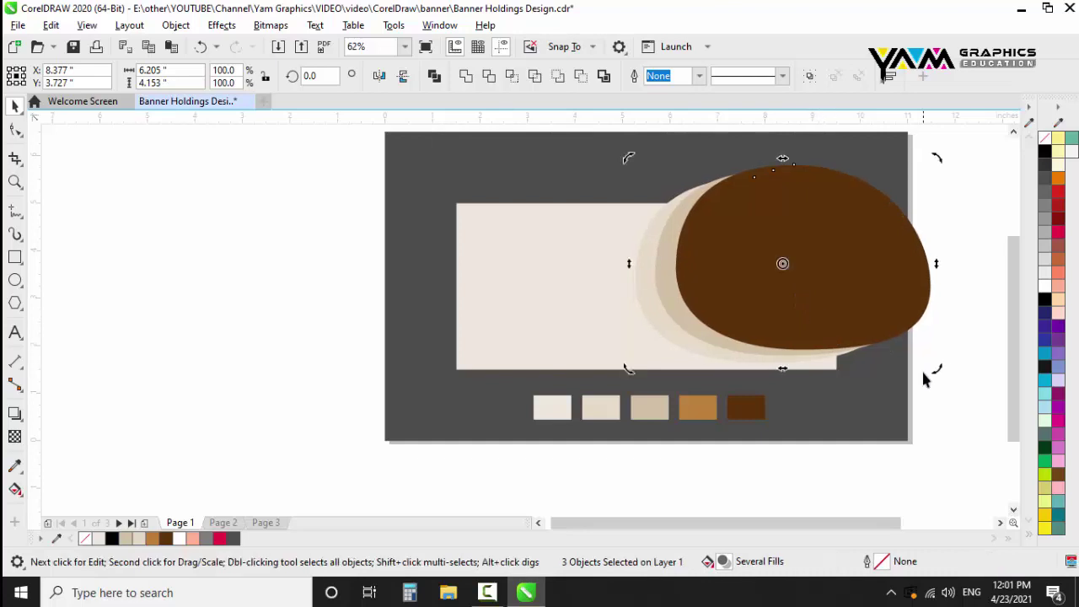
{"action": "left_click_drag", "start_coordinate": [941, 368], "coordinate": [946, 394]}
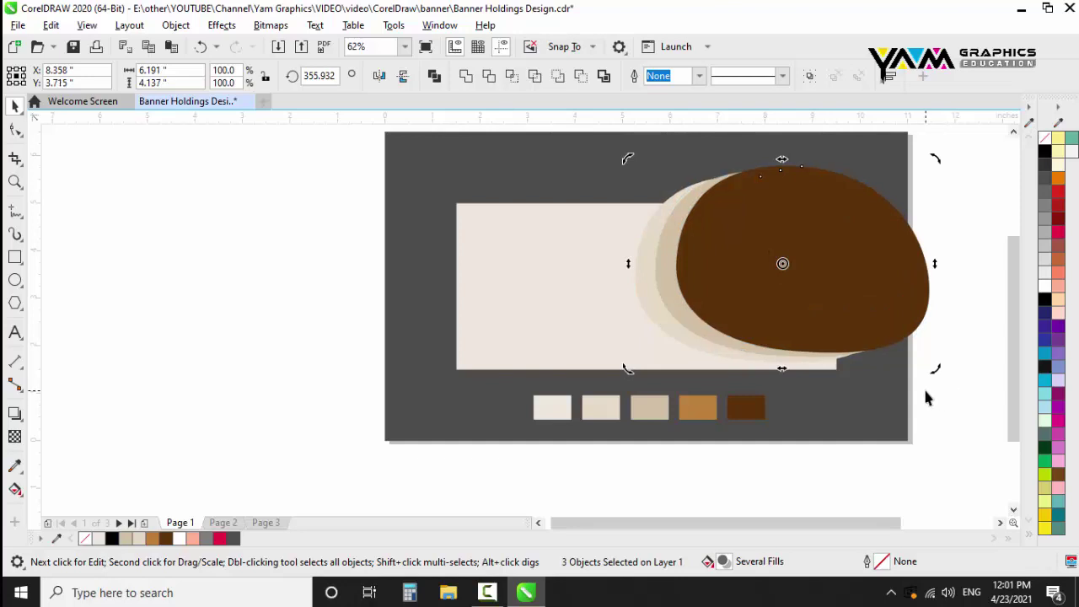
{"action": "left_click", "coordinate": [973, 307]}
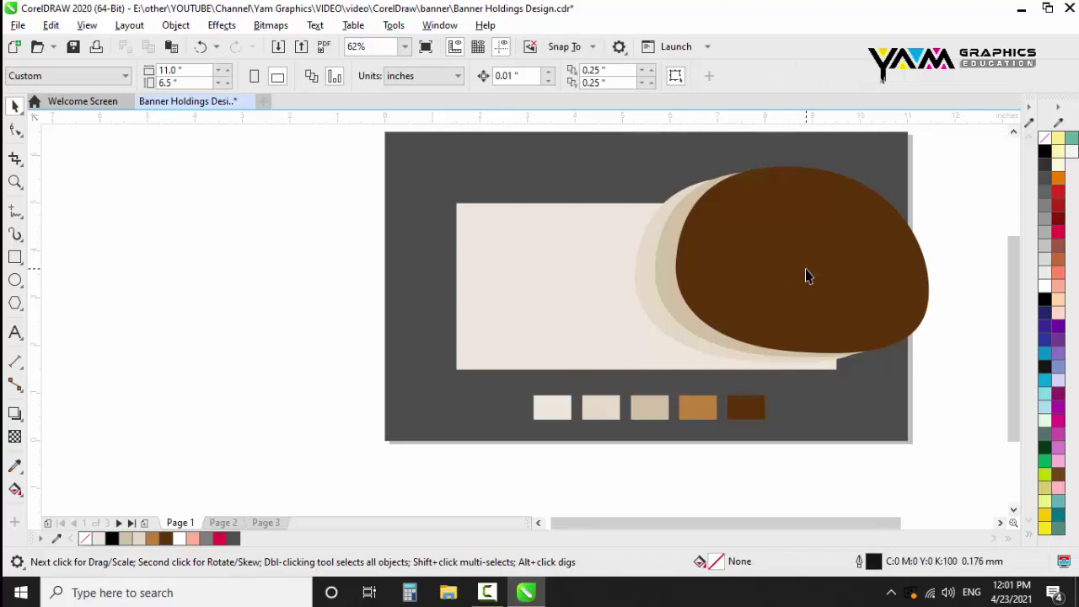
{"action": "left_click", "coordinate": [805, 276]}
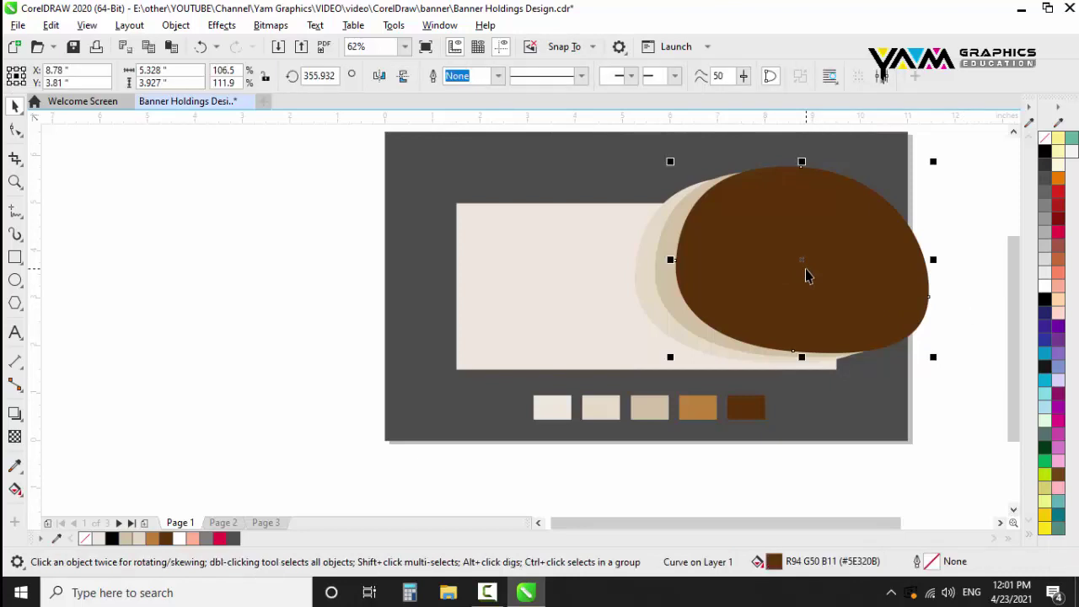
Adjust the left-node curves of the brown, tan and cream blobs with the Shape tool
{"action": "left_click", "coordinate": [15, 131]}
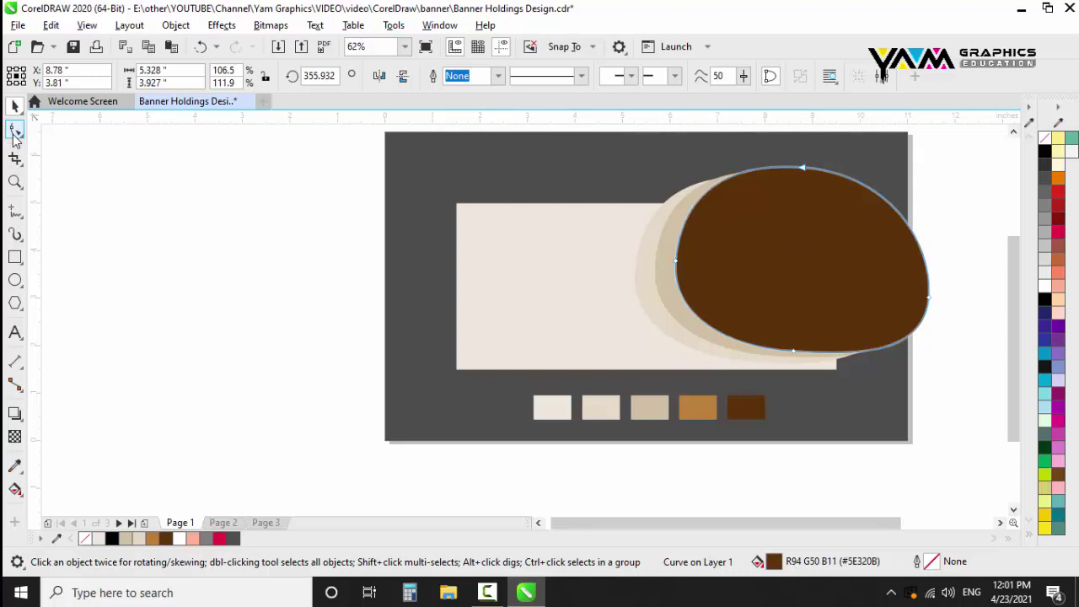
{"action": "left_click", "coordinate": [676, 263]}
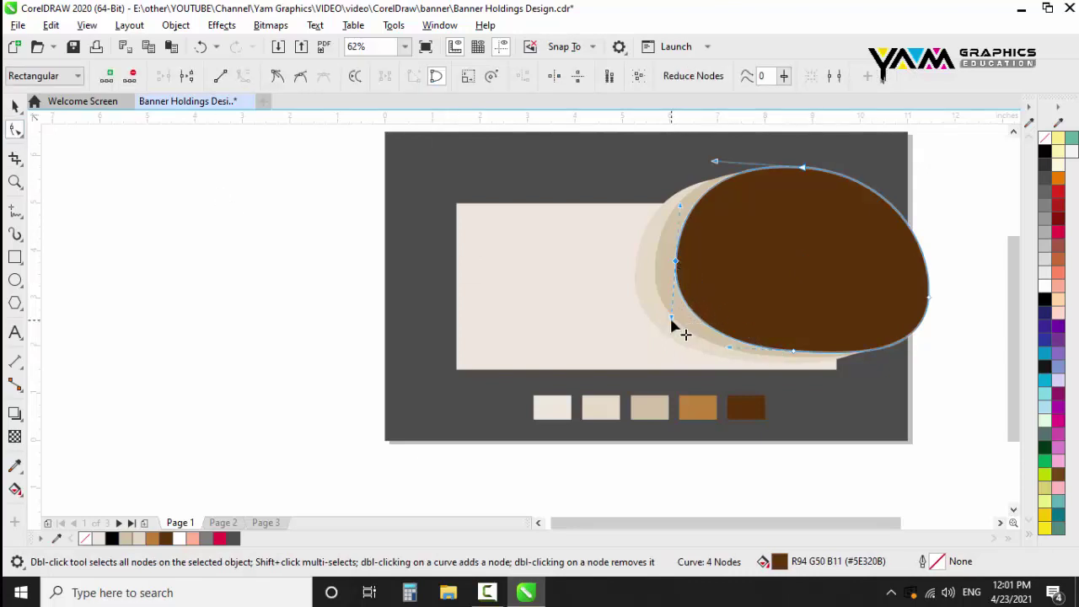
{"action": "left_click", "coordinate": [673, 319]}
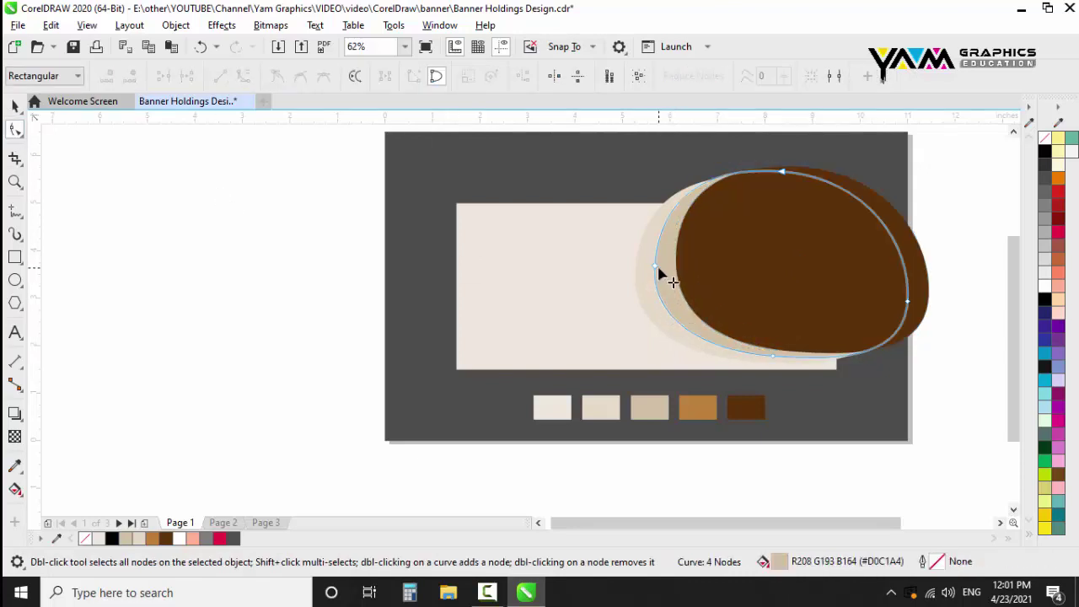
{"action": "left_click", "coordinate": [656, 268]}
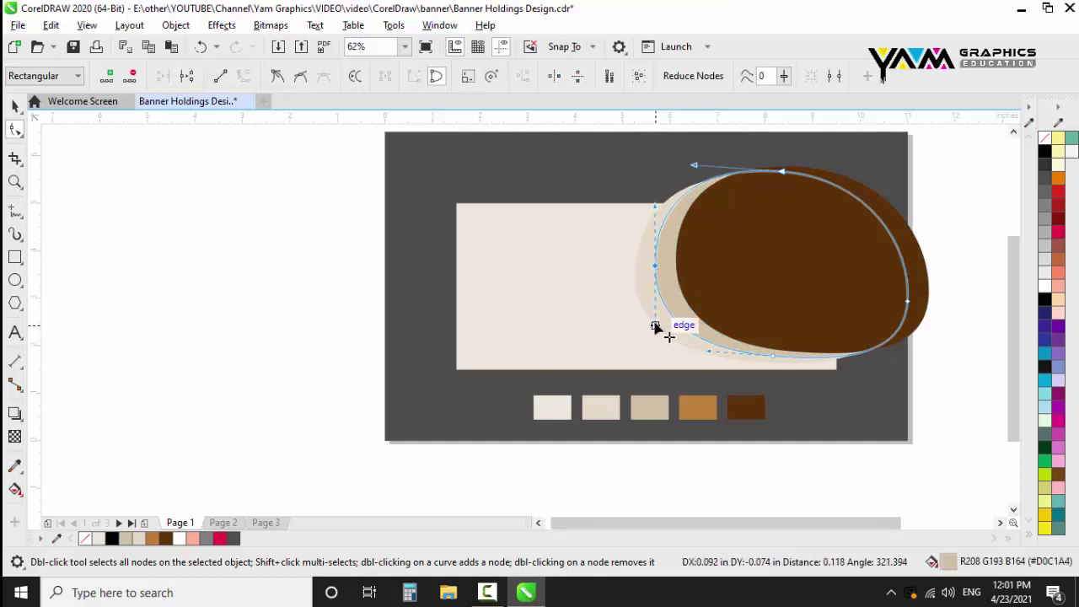
{"action": "left_click", "coordinate": [635, 283]}
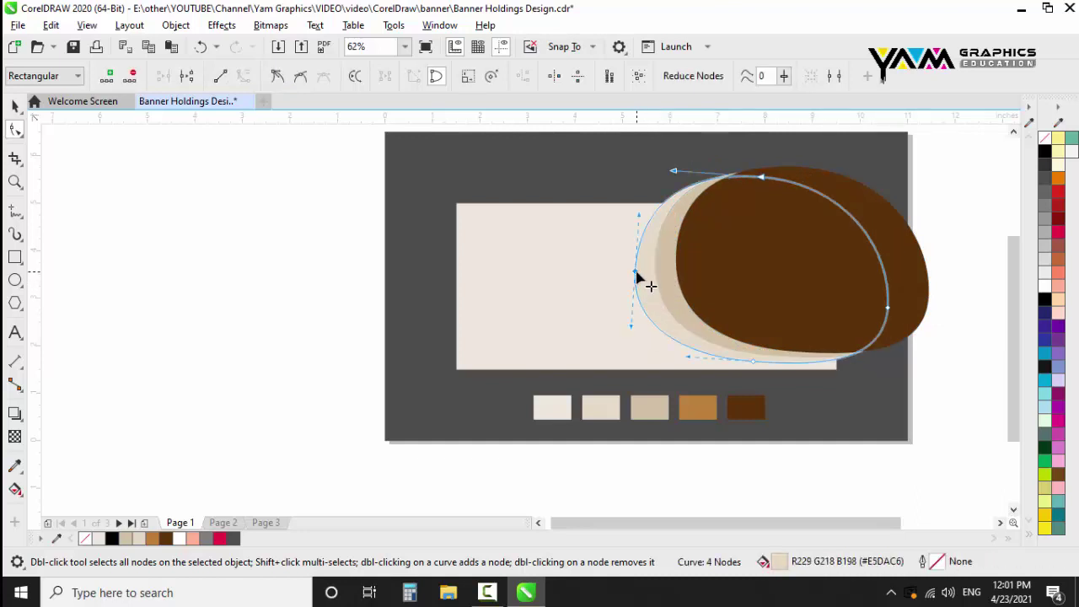
{"action": "left_click_drag", "start_coordinate": [634, 331], "coordinate": [645, 360]}
{"action": "scroll", "coordinate": [641, 333], "scroll_direction": "up", "scroll_amount": 2}
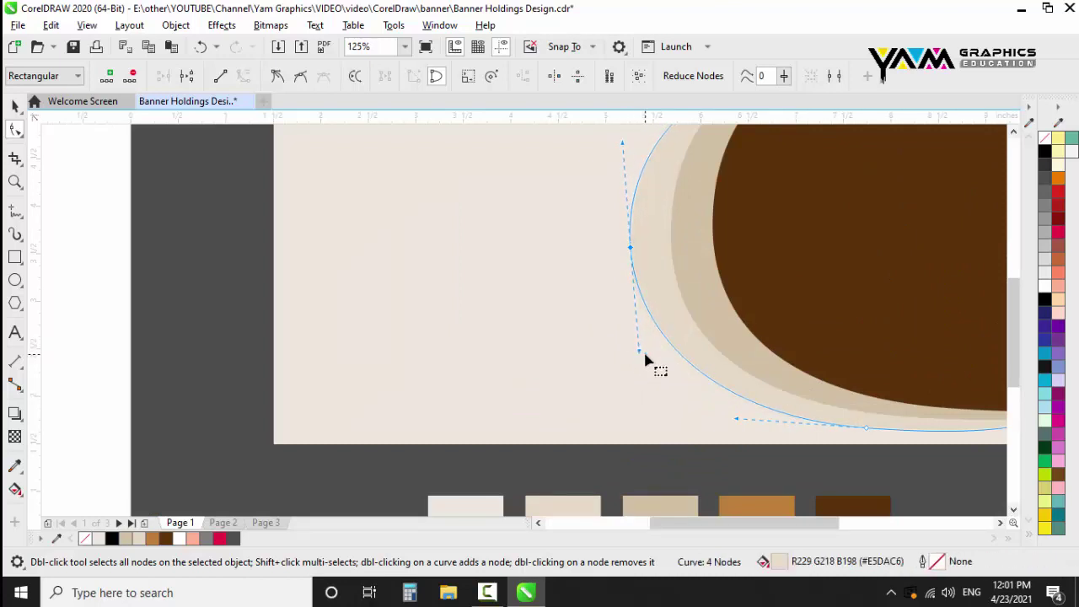
{"action": "left_click", "coordinate": [15, 106]}
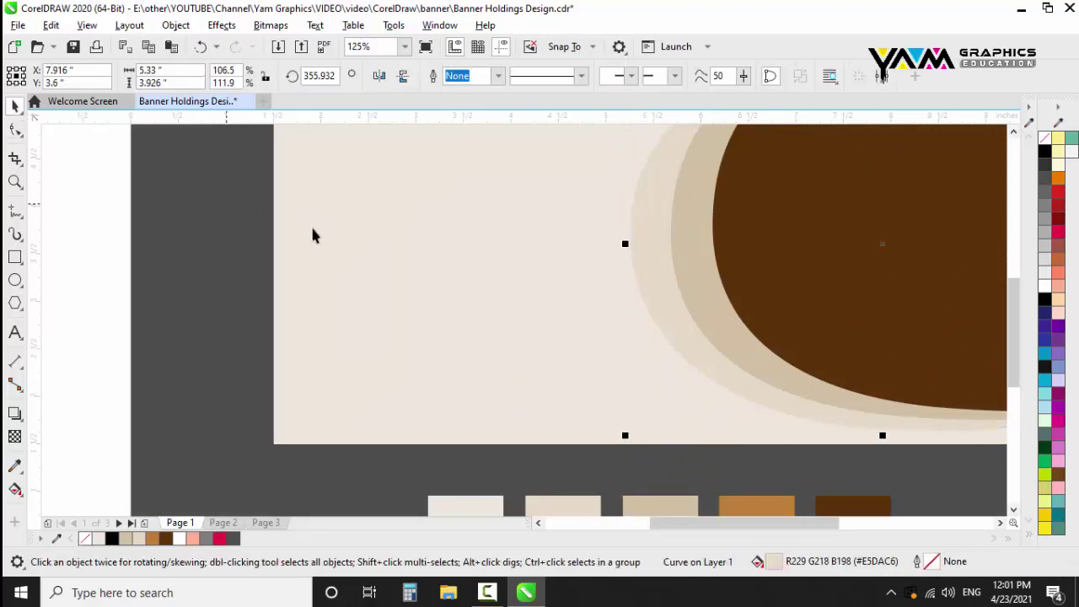
{"action": "scroll", "coordinate": [312, 235], "scroll_direction": "down", "scroll_amount": 2}
{"action": "scroll", "coordinate": [317, 239], "scroll_direction": "up", "scroll_amount": 1}
Copy the sofa photo from Page 2
{"action": "left_click_drag", "start_coordinate": [752, 129], "coordinate": [374, 378]}
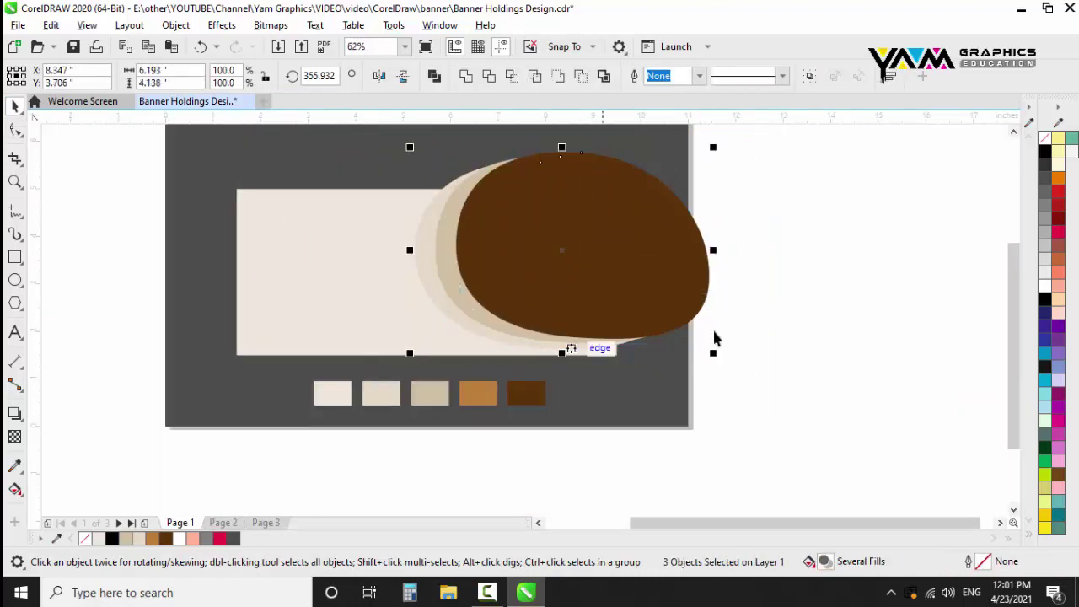
{"action": "left_click", "coordinate": [791, 238]}
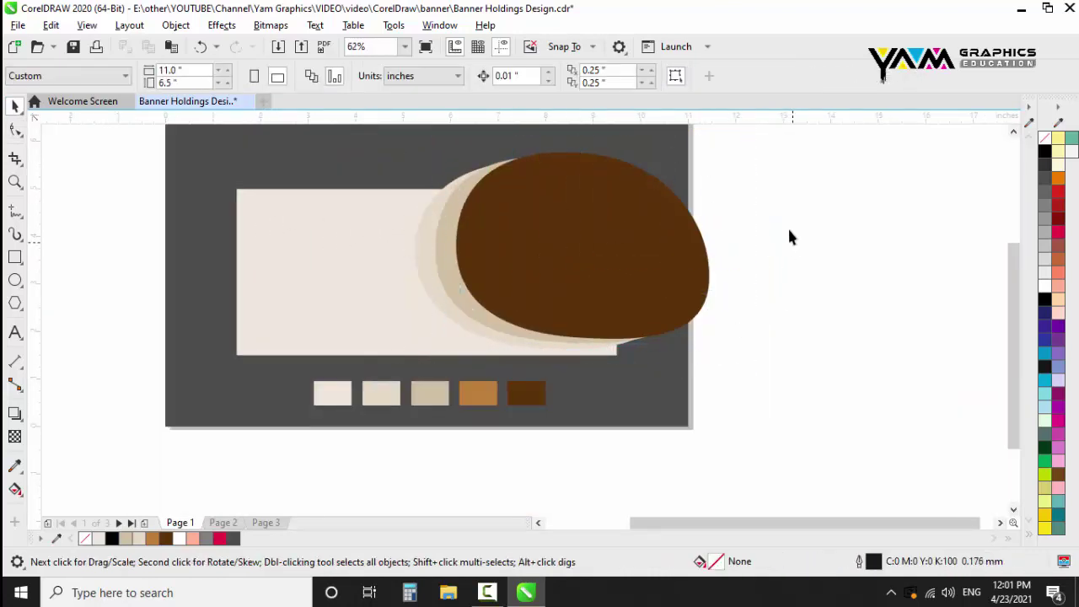
{"action": "left_click", "coordinate": [223, 523]}
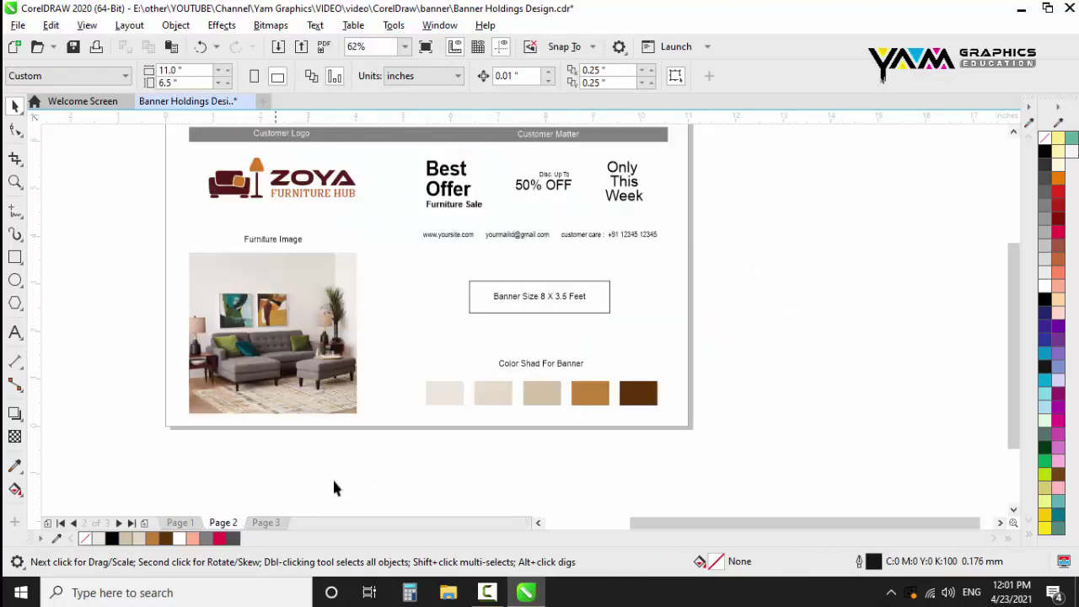
{"action": "left_click", "coordinate": [264, 315]}
{"action": "right_click", "coordinate": [278, 285]}
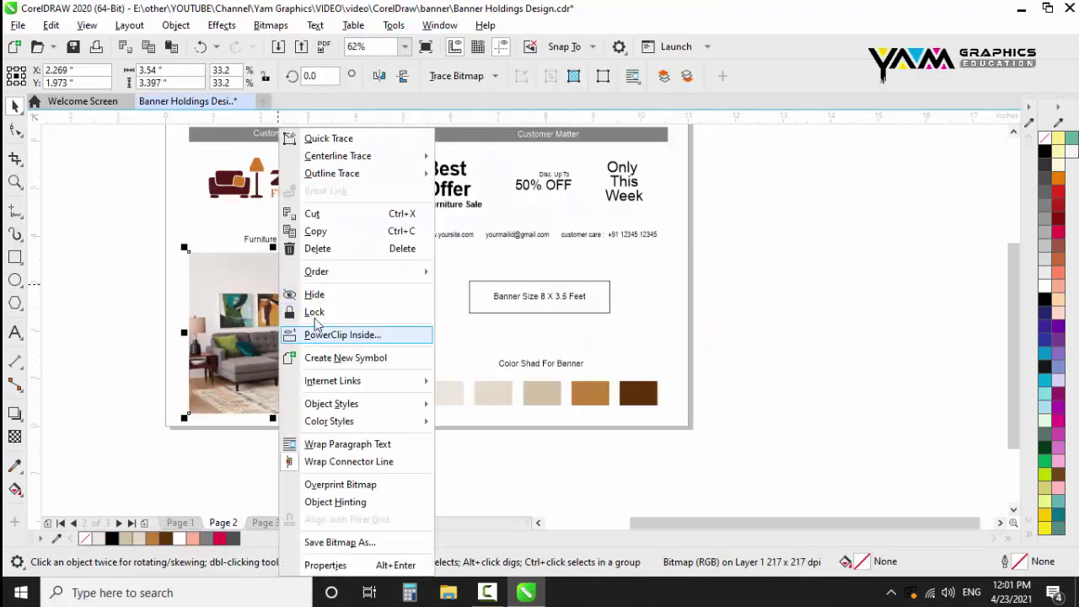
{"action": "left_click", "coordinate": [322, 236]}
{"action": "left_click", "coordinate": [168, 397]}
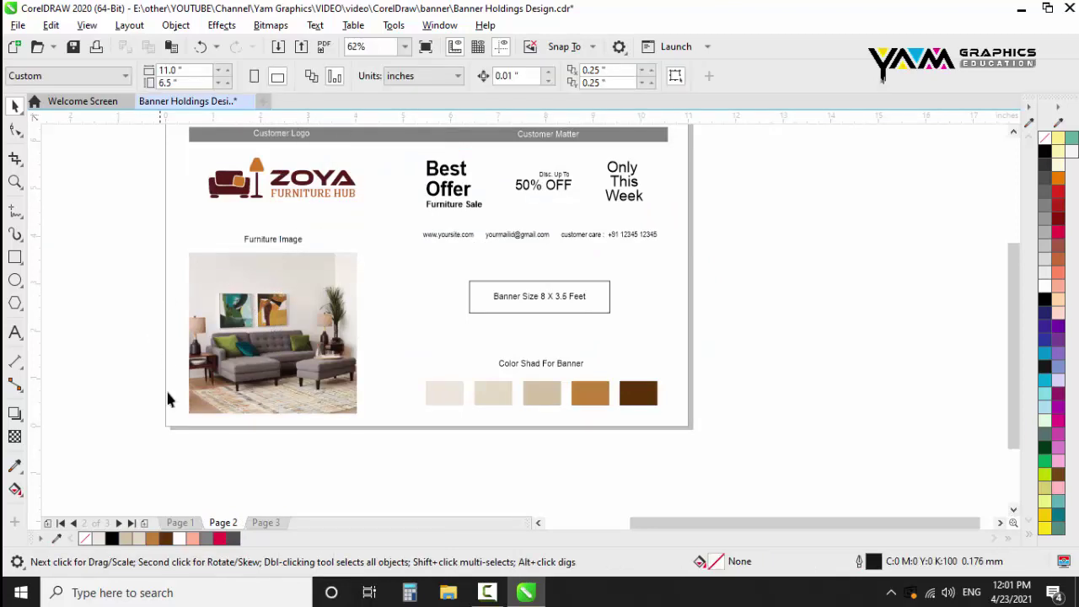
Paste the sofa photo on Page 1 and move it to the right of the page
{"action": "left_click", "coordinate": [179, 522]}
{"action": "right_click", "coordinate": [756, 221]}
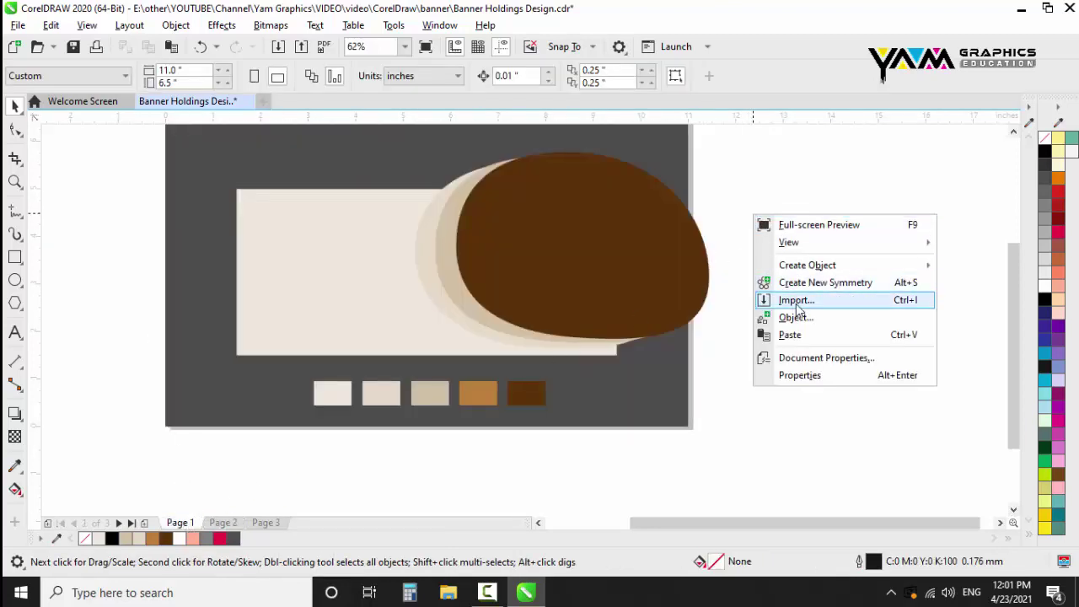
{"action": "left_click", "coordinate": [785, 338]}
{"action": "left_click_drag", "start_coordinate": [311, 326], "coordinate": [871, 235]}
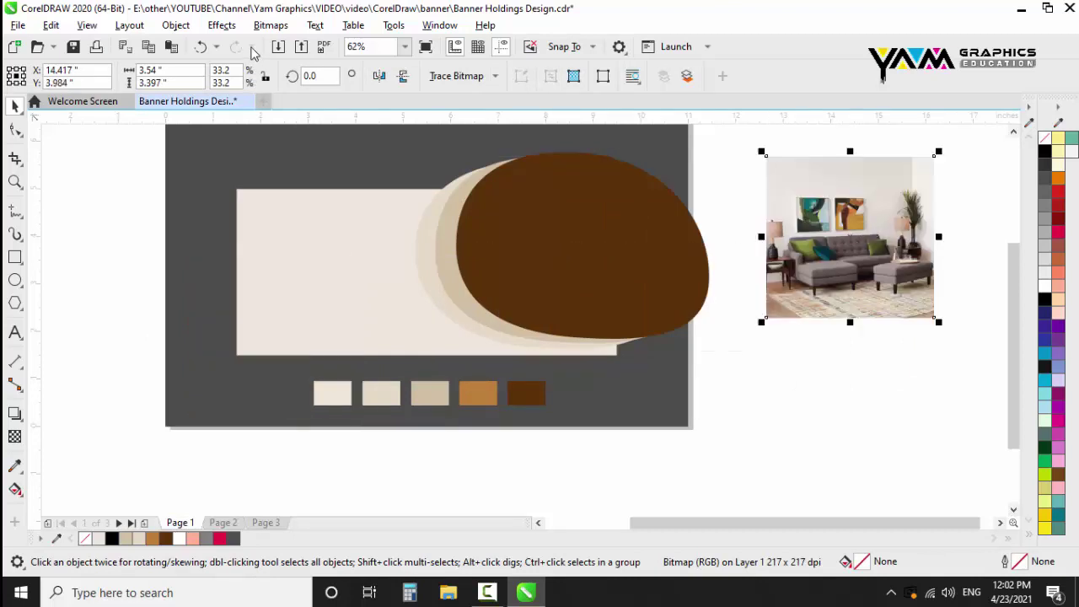
{"action": "left_click", "coordinate": [222, 25]}
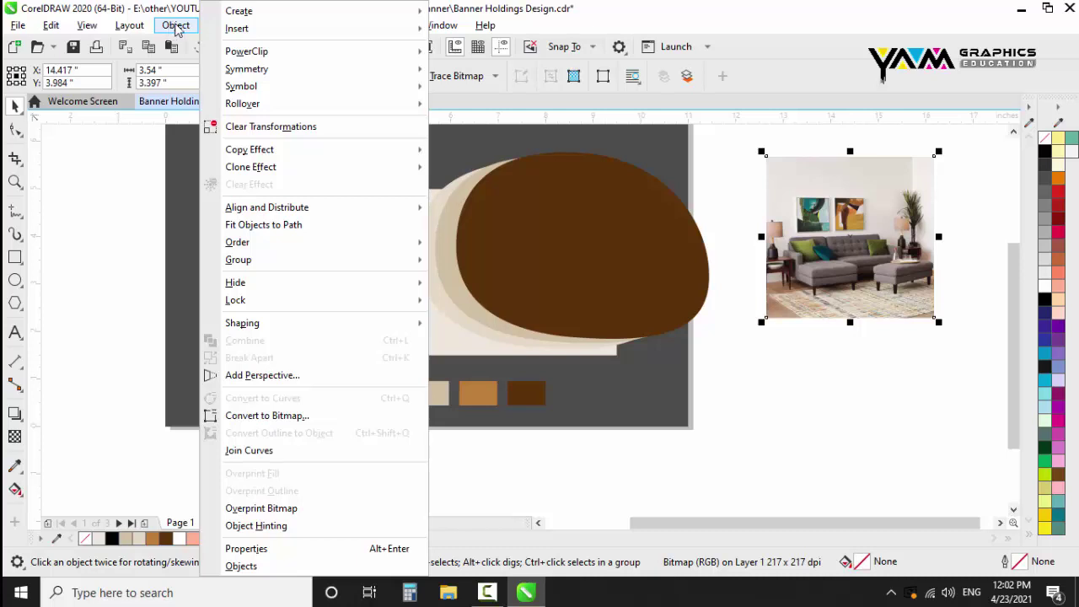
{"action": "mouse_move", "coordinate": [246, 52]}
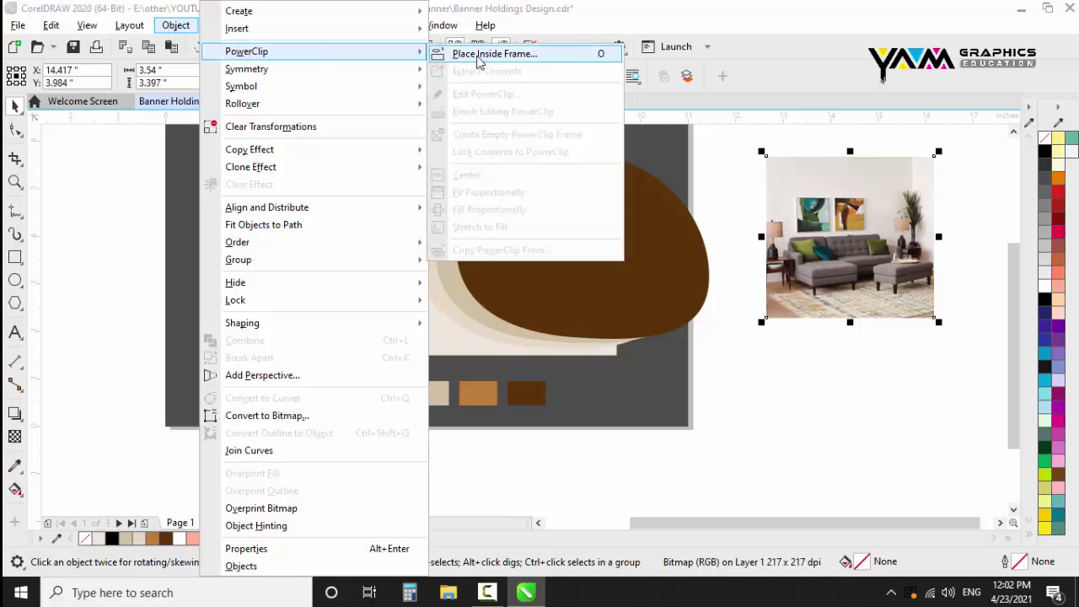
PowerClip the sofa photo inside the dark brown blob using Place Inside Frame
{"action": "left_click", "coordinate": [495, 53]}
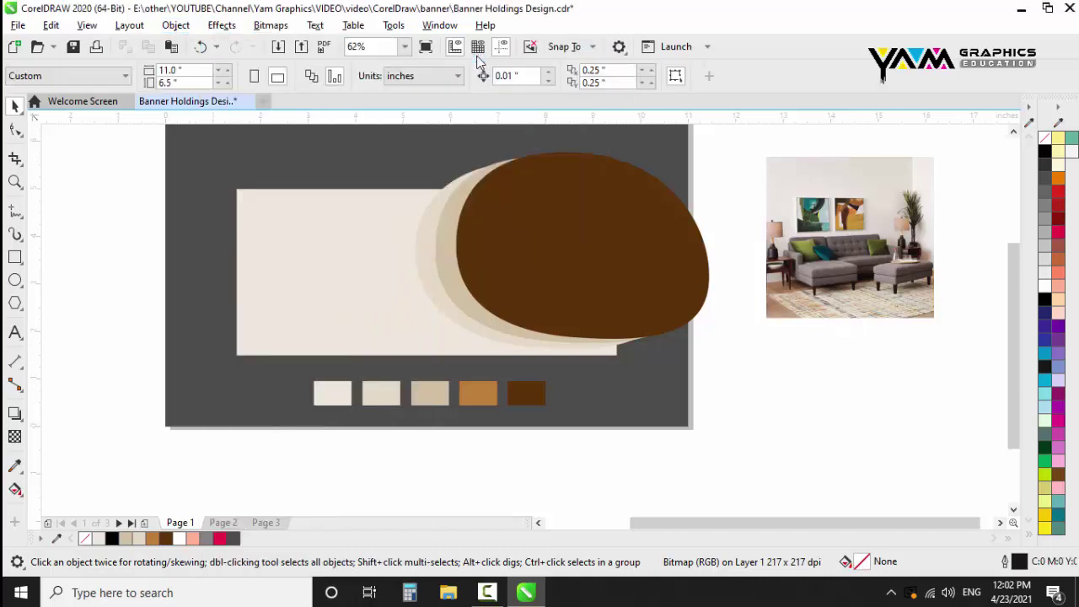
{"action": "left_click", "coordinate": [526, 208]}
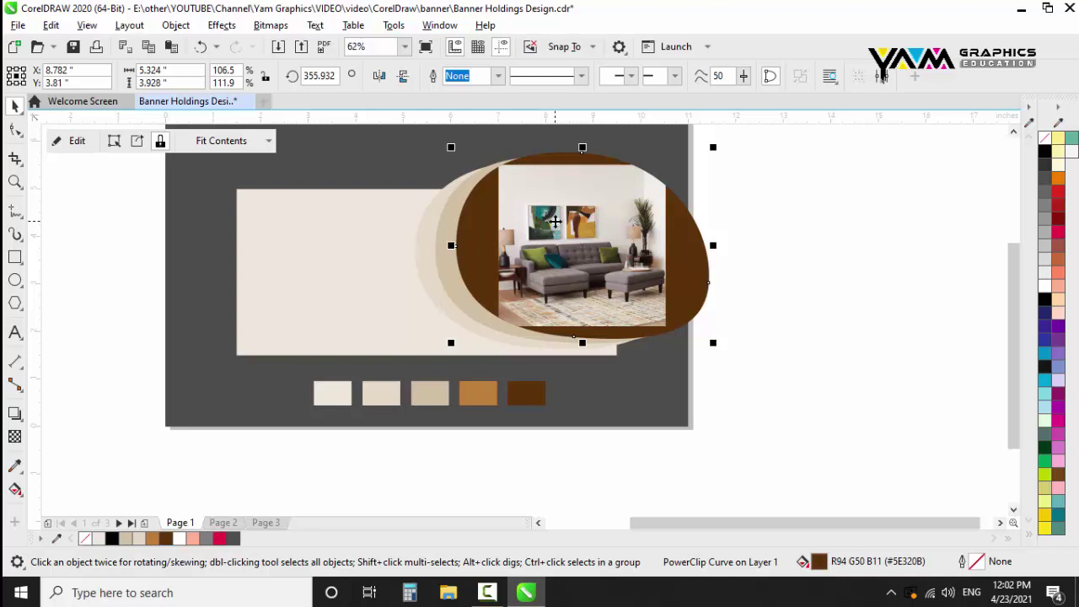
{"action": "left_click", "coordinate": [554, 222]}
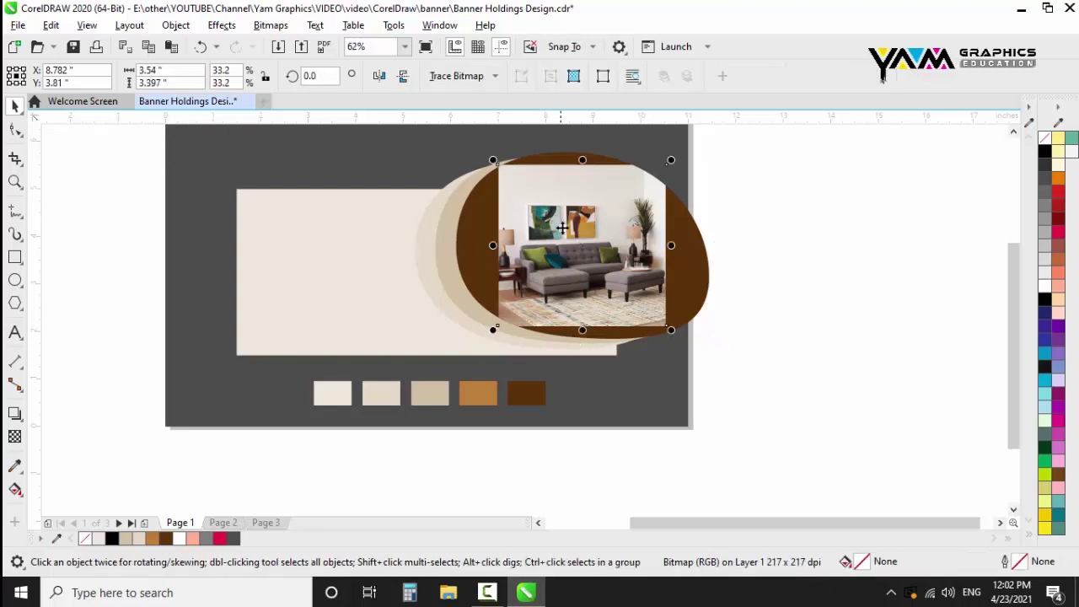
{"action": "left_click", "coordinate": [644, 251]}
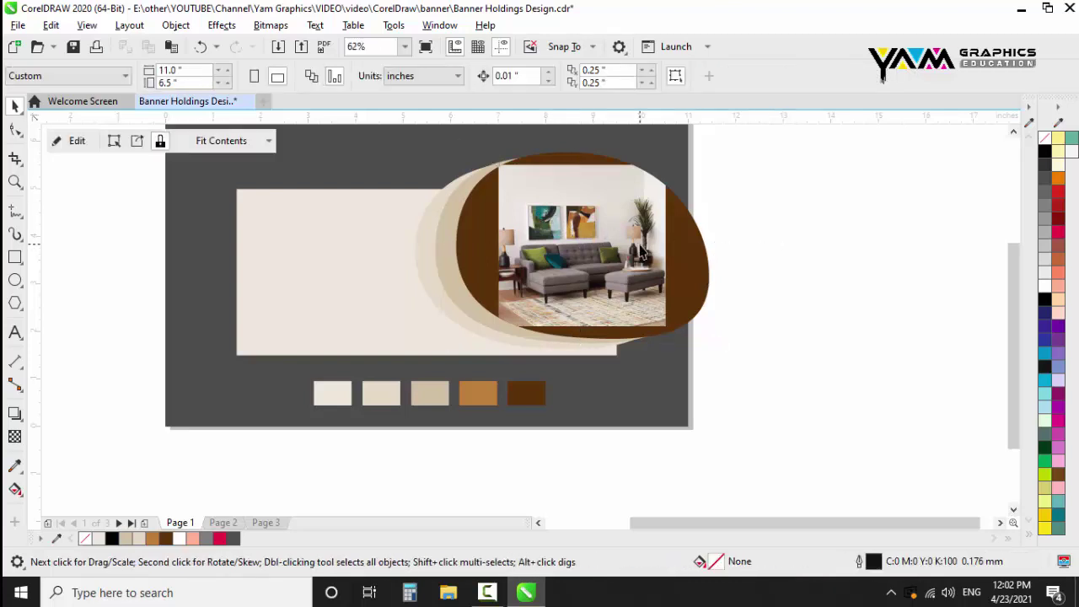
Move the sofa photo left within the brown blob and rescale it to 31.9%
{"action": "double_click", "coordinate": [572, 239]}
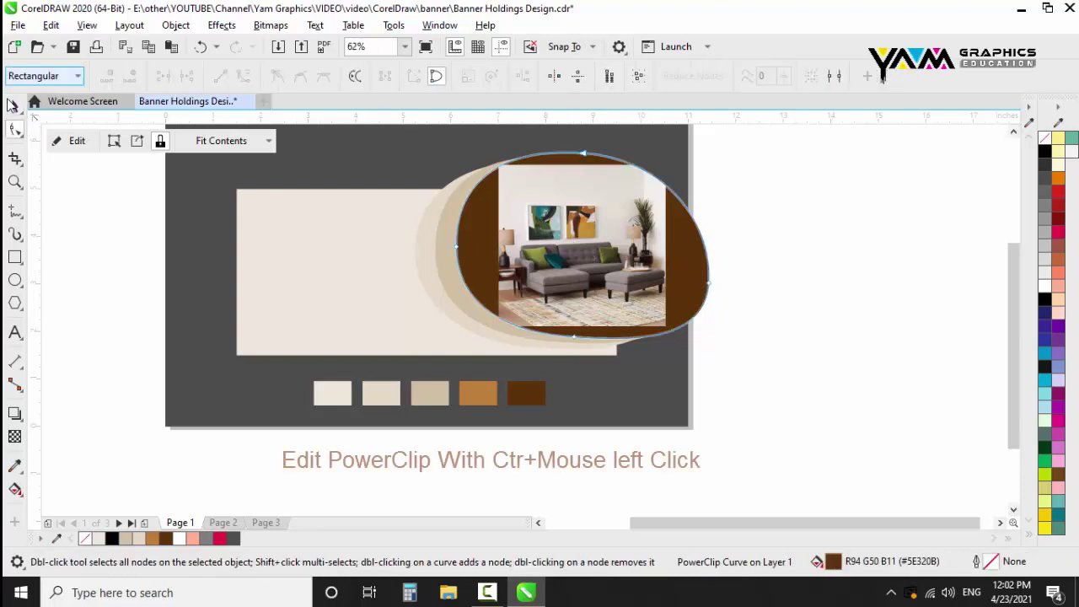
{"action": "left_click", "coordinate": [565, 251], "text": "ctrl"}
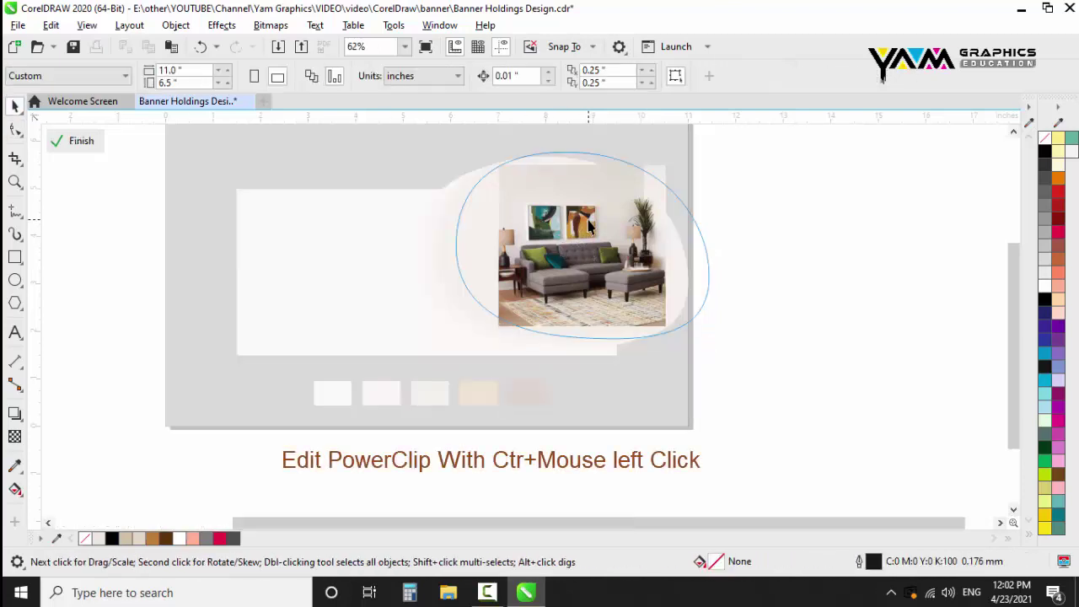
{"action": "left_click_drag", "start_coordinate": [588, 226], "coordinate": [561, 235]}
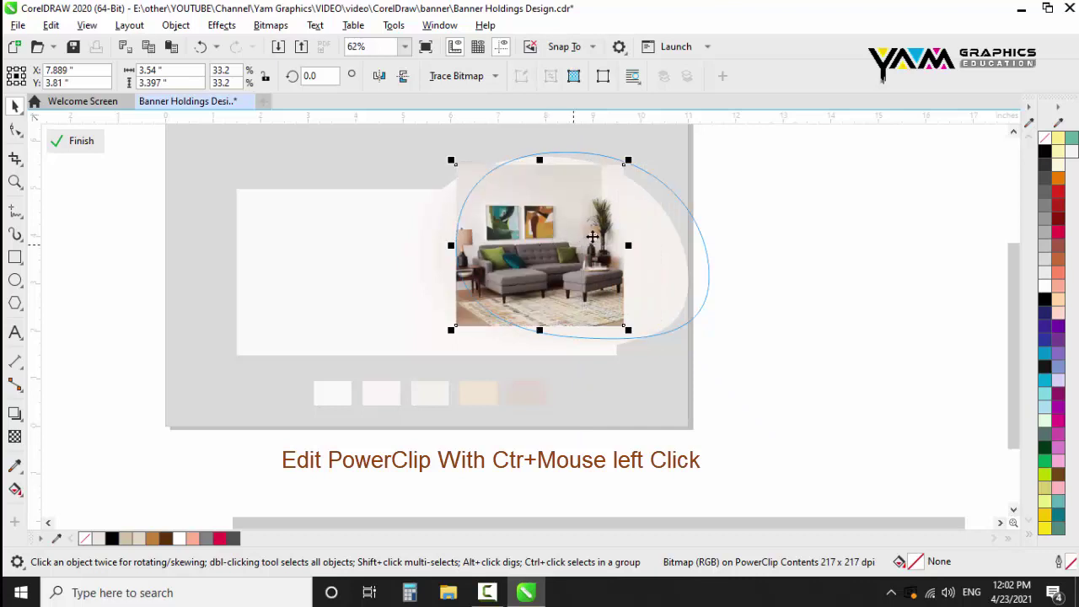
{"action": "left_click_drag", "start_coordinate": [628, 160], "coordinate": [637, 153]}
{"action": "left_click_drag", "start_coordinate": [632, 327], "coordinate": [645, 340]}
{"action": "left_click", "coordinate": [505, 285]}
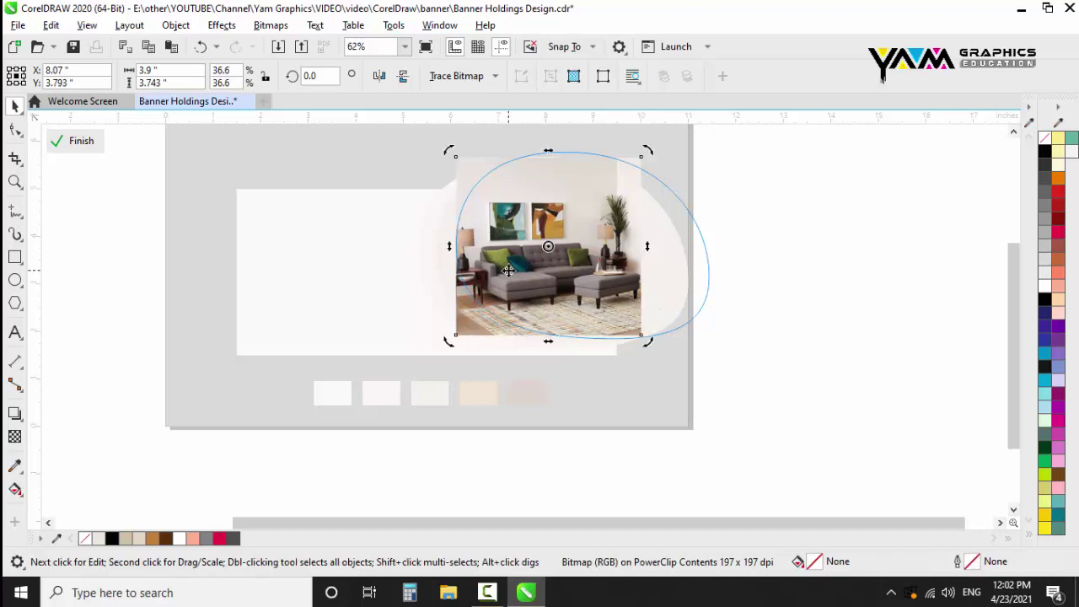
{"action": "left_click", "coordinate": [97, 145]}
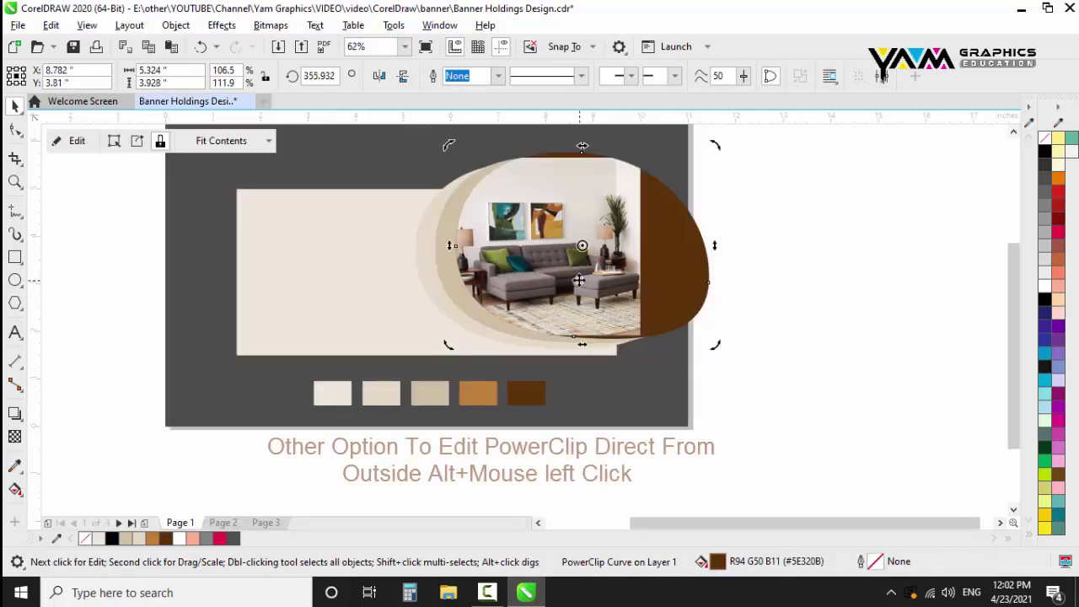
{"action": "left_click", "coordinate": [643, 329], "text": "alt"}
{"action": "left_click_drag", "start_coordinate": [657, 351], "coordinate": [658, 354]}
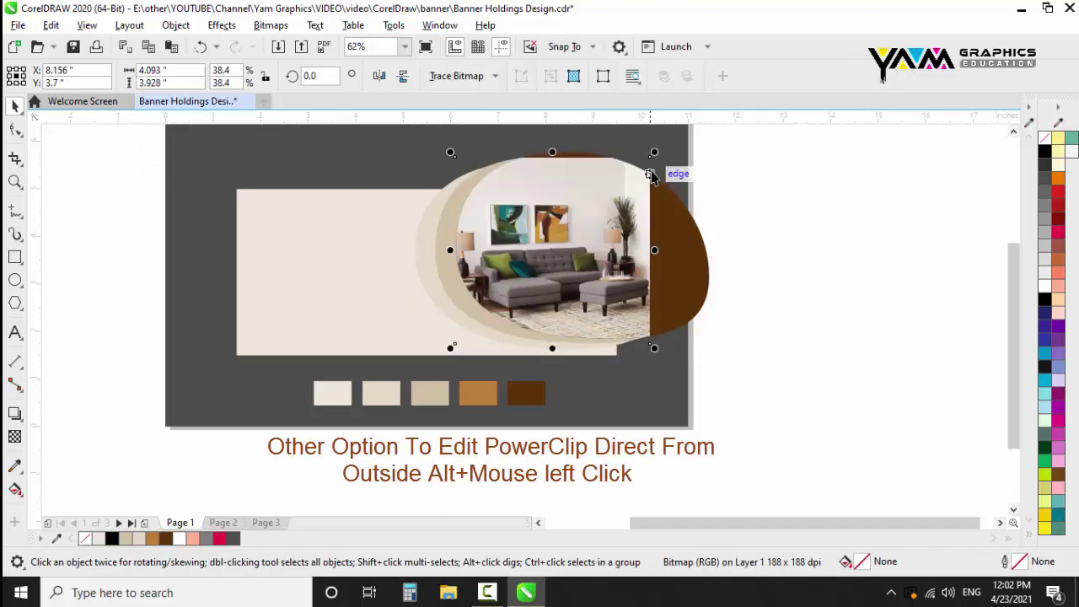
{"action": "left_click_drag", "start_coordinate": [655, 153], "coordinate": [640, 180]}
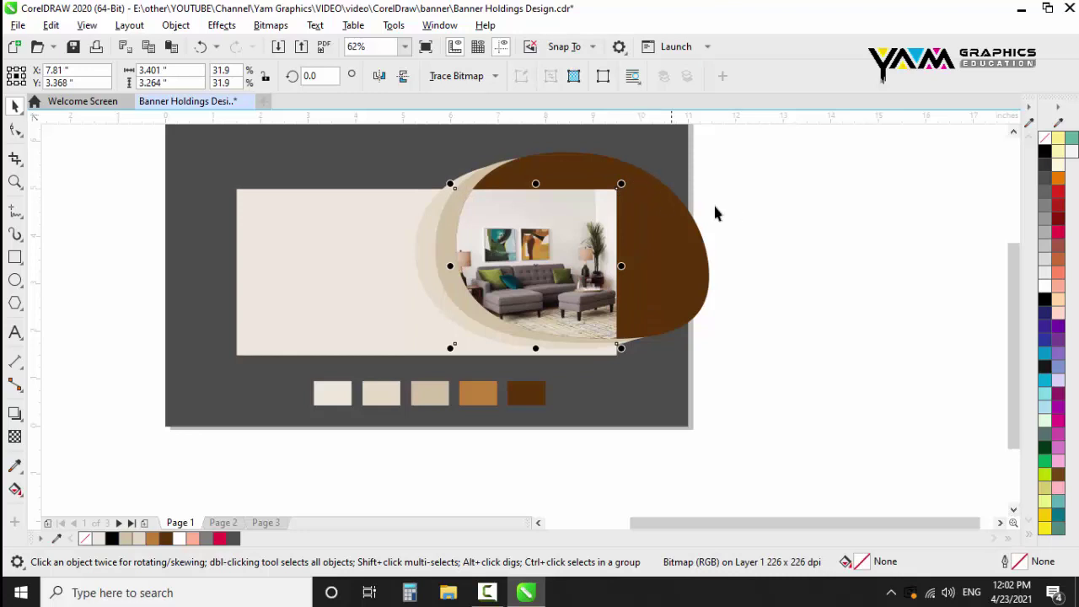
Give the brown blob a beige outline
{"action": "left_click", "coordinate": [690, 217]}
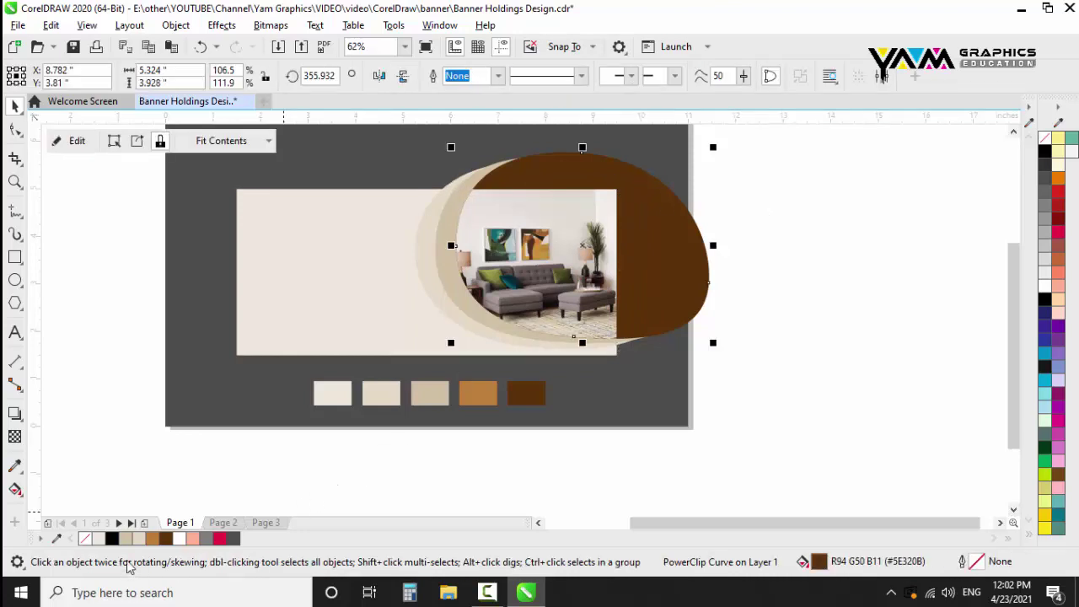
{"action": "right_click", "coordinate": [139, 538]}
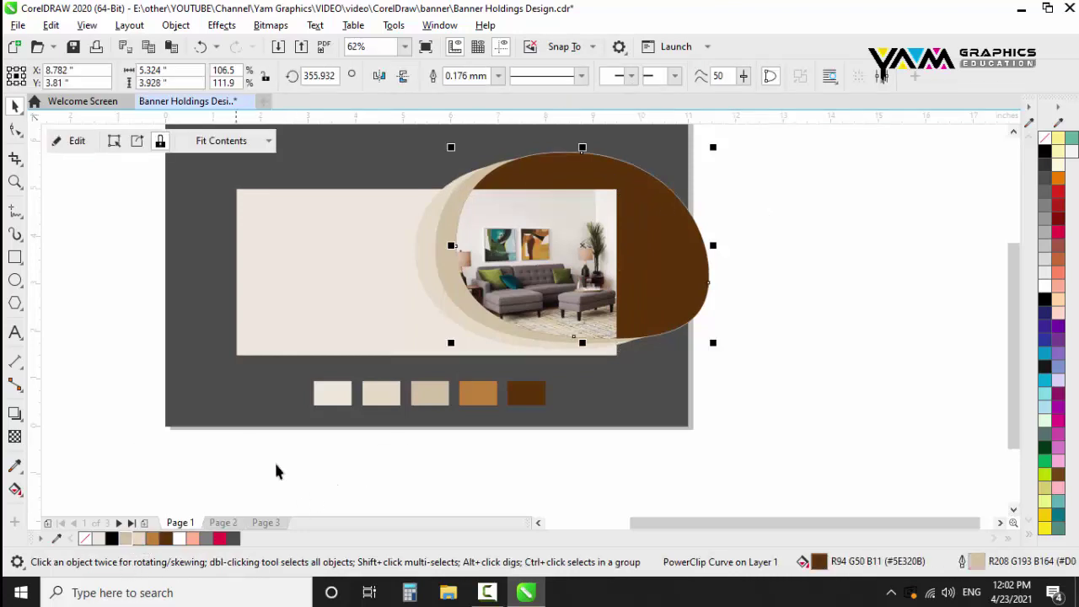
{"action": "left_click", "coordinate": [818, 274]}
PowerClip the blobs, beige arcs and sofa photo inside the cream panel
{"action": "left_click_drag", "start_coordinate": [800, 135], "coordinate": [411, 388]}
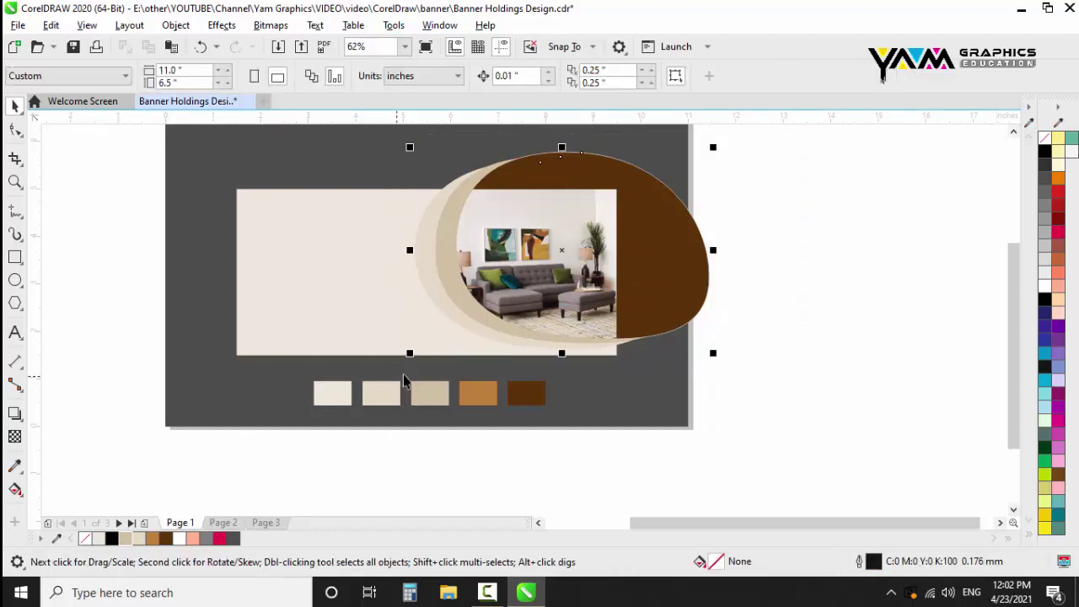
{"action": "left_click", "coordinate": [221, 26]}
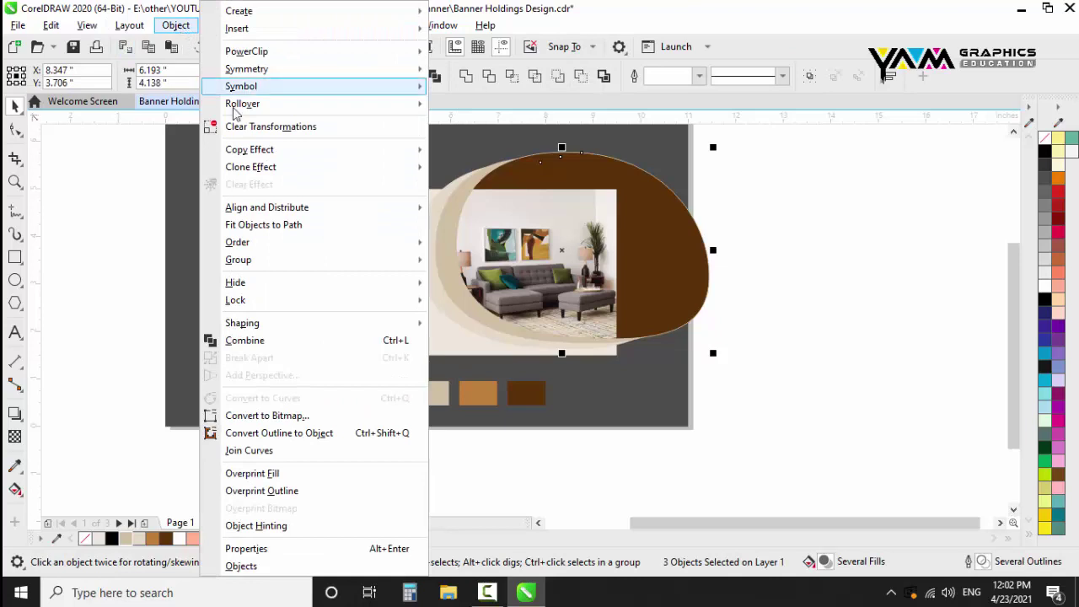
{"action": "mouse_move", "coordinate": [246, 51]}
{"action": "left_click", "coordinate": [484, 60]}
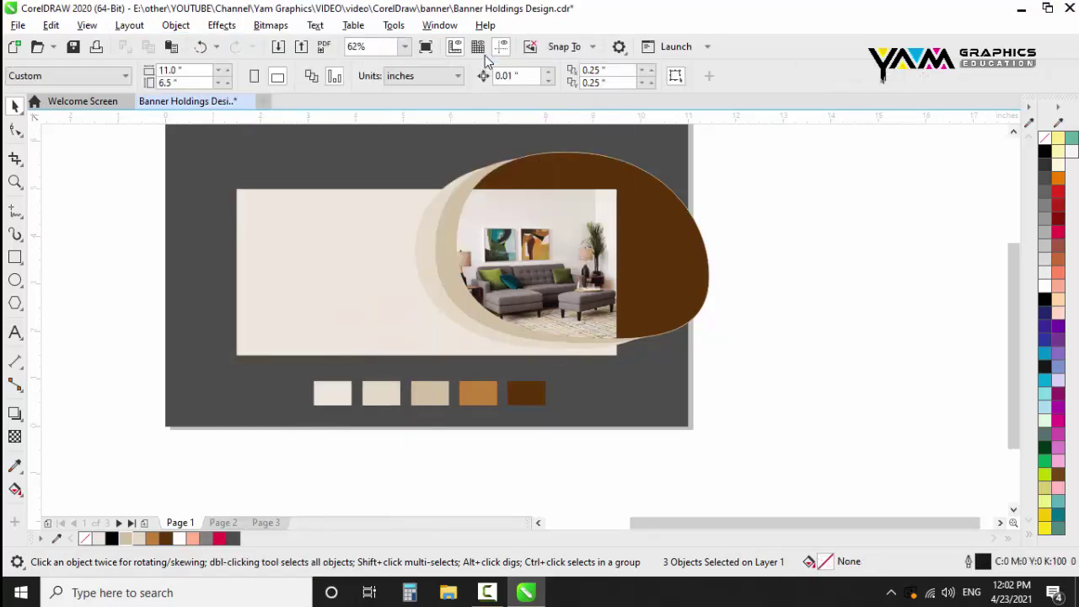
{"action": "left_click", "coordinate": [354, 251]}
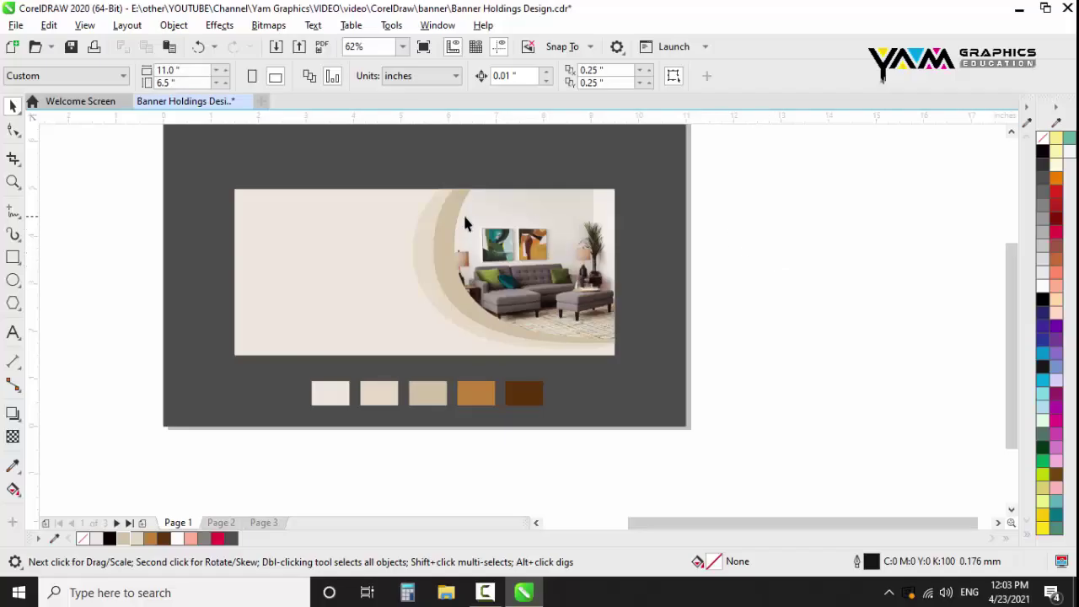
Zoom in and draw a small circle on the beige arc
{"action": "key", "text": "z"}
{"action": "left_click_drag", "start_coordinate": [238, 185], "coordinate": [622, 363]}
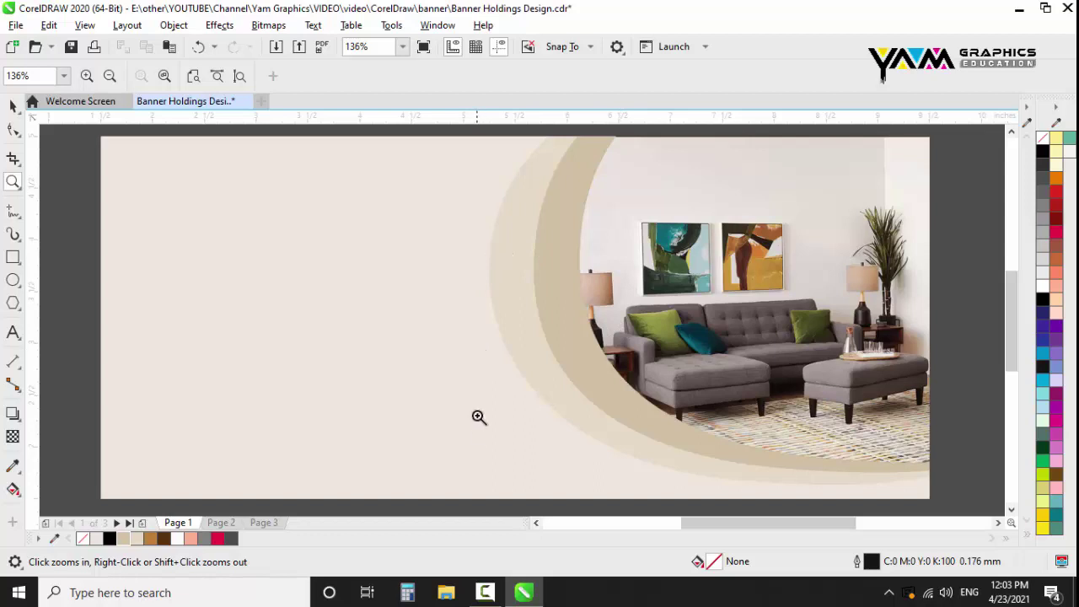
{"action": "left_click", "coordinate": [13, 280]}
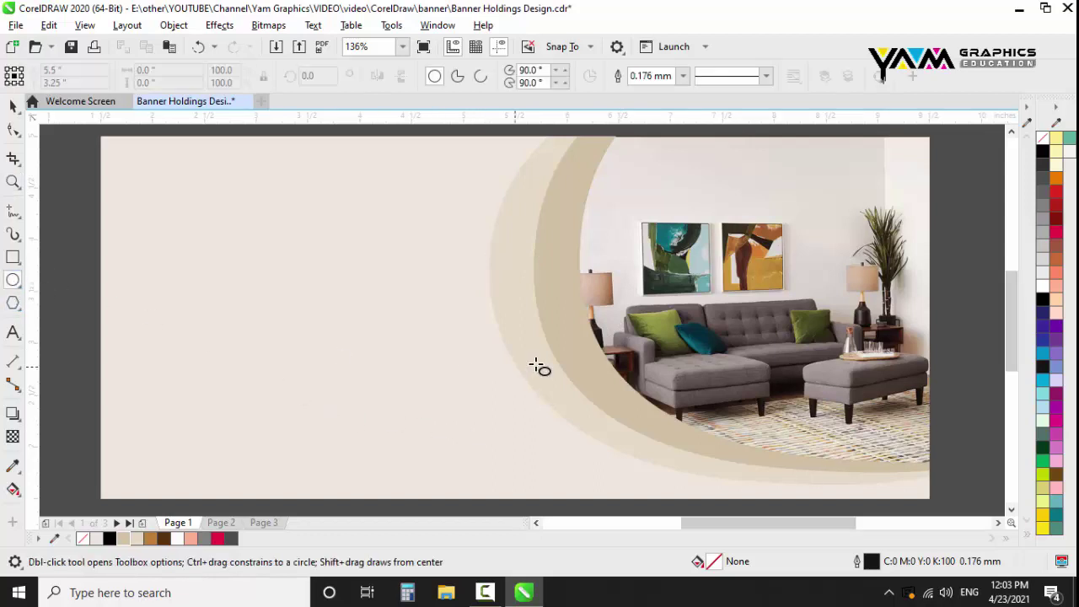
{"action": "left_click_drag", "start_coordinate": [496, 264], "coordinate": [584, 354]}
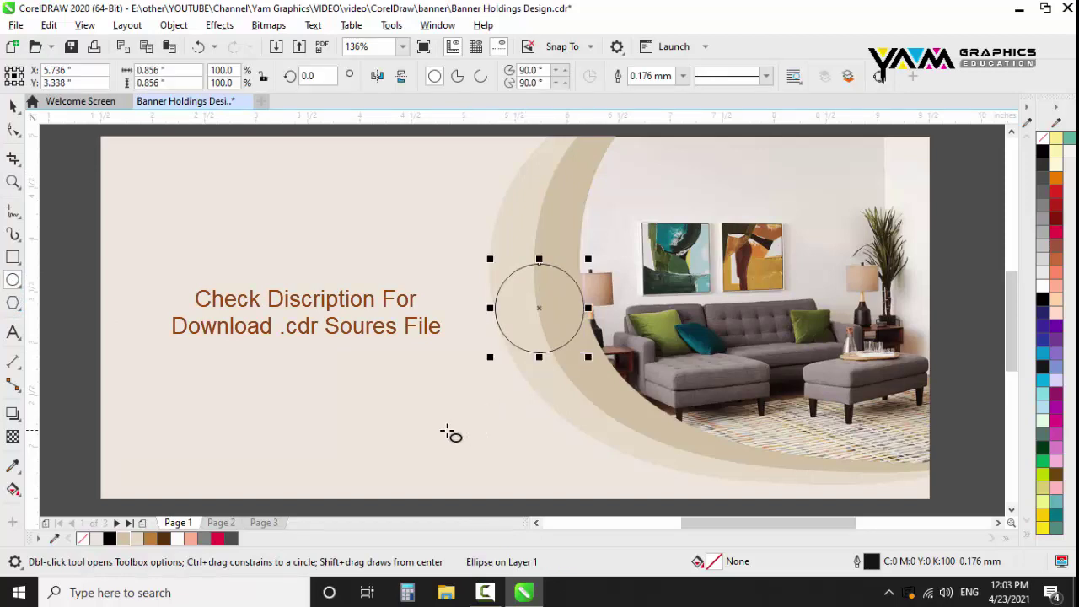
Fill the circle with the sampled dark brown #5E320B and remove its outline
{"action": "scroll", "coordinate": [474, 351], "scroll_direction": "down", "scroll_amount": 3}
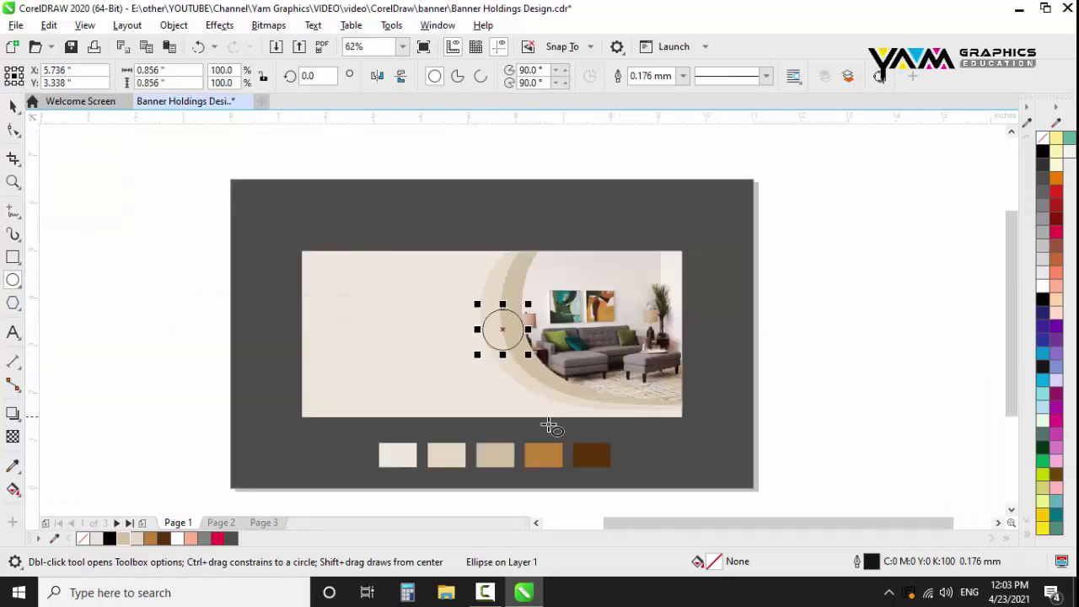
{"action": "left_click", "coordinate": [13, 105]}
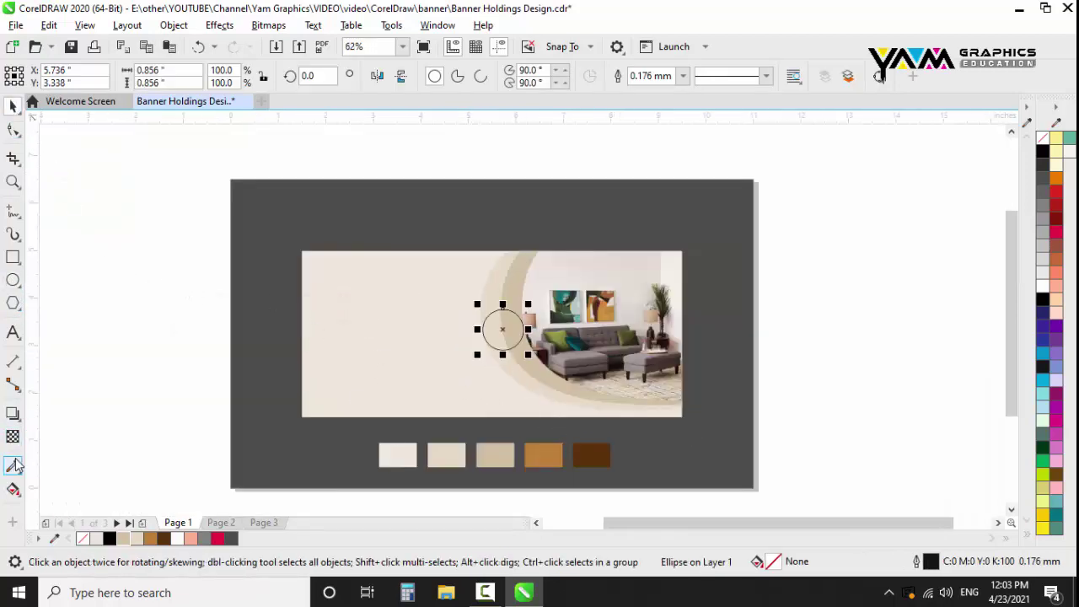
{"action": "left_click", "coordinate": [12, 465]}
{"action": "left_click", "coordinate": [593, 457]}
{"action": "left_click", "coordinate": [513, 329]}
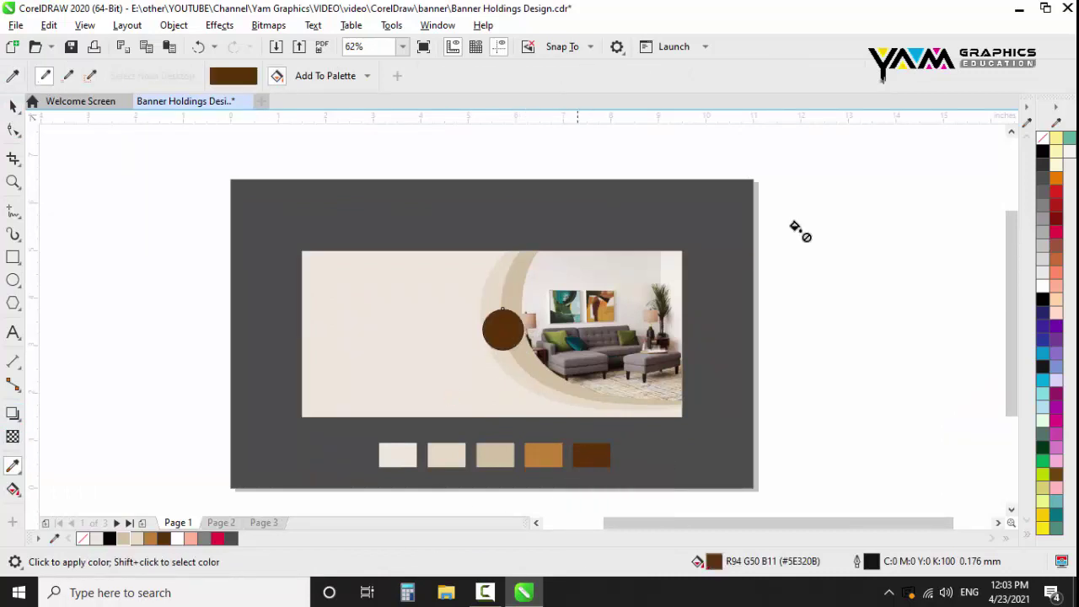
{"action": "right_click", "coordinate": [1043, 138]}
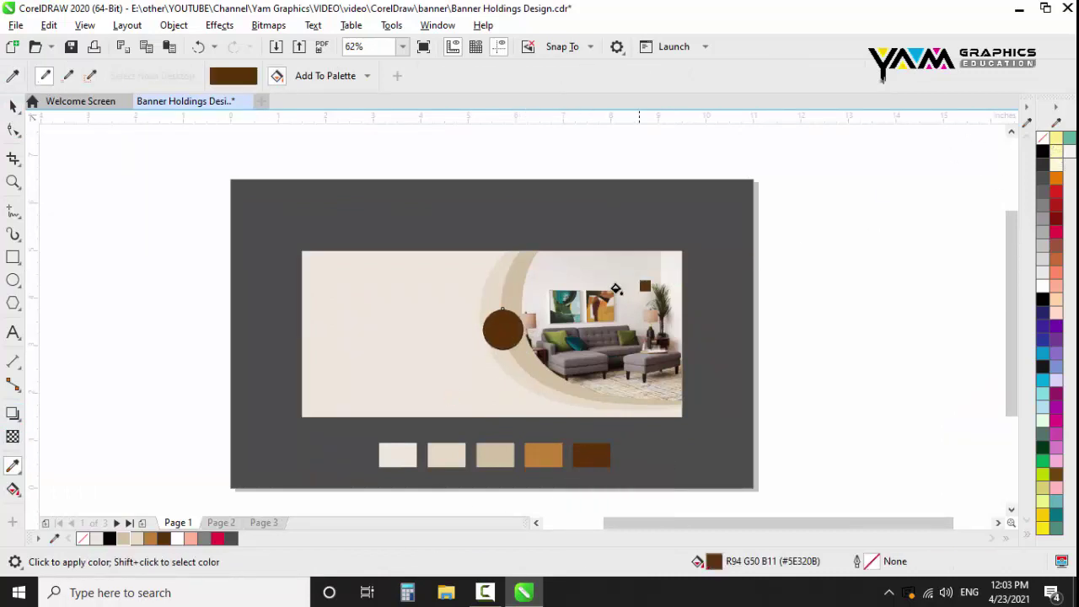
Enlarge the brown circle to about 1.031 inches across
{"action": "scroll", "coordinate": [568, 322], "scroll_direction": "up", "scroll_amount": 3}
{"action": "left_click", "coordinate": [15, 107]}
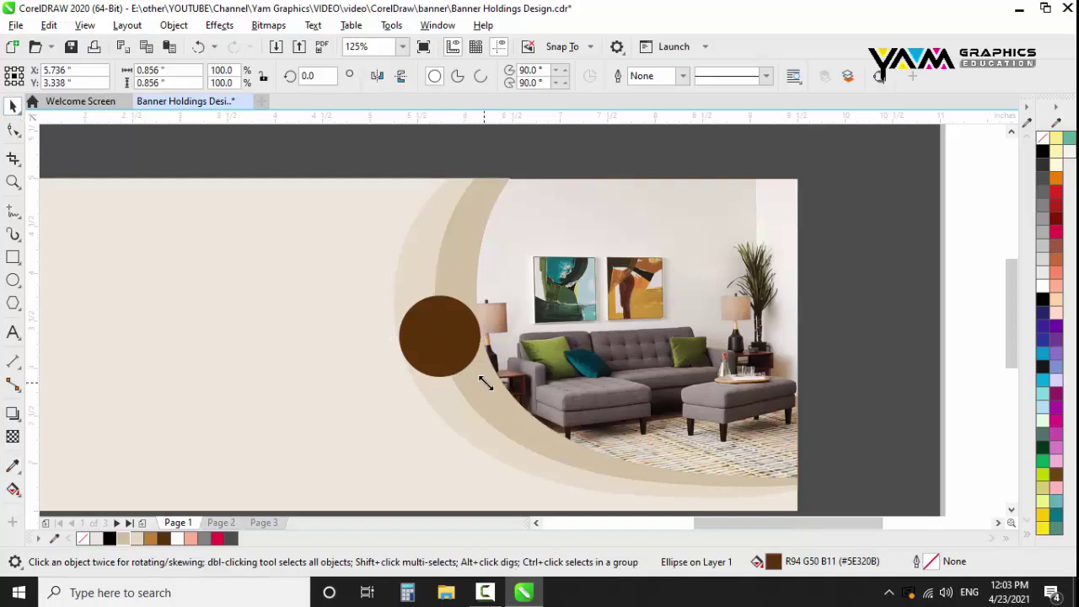
{"action": "left_click_drag", "start_coordinate": [484, 381], "coordinate": [493, 391]}
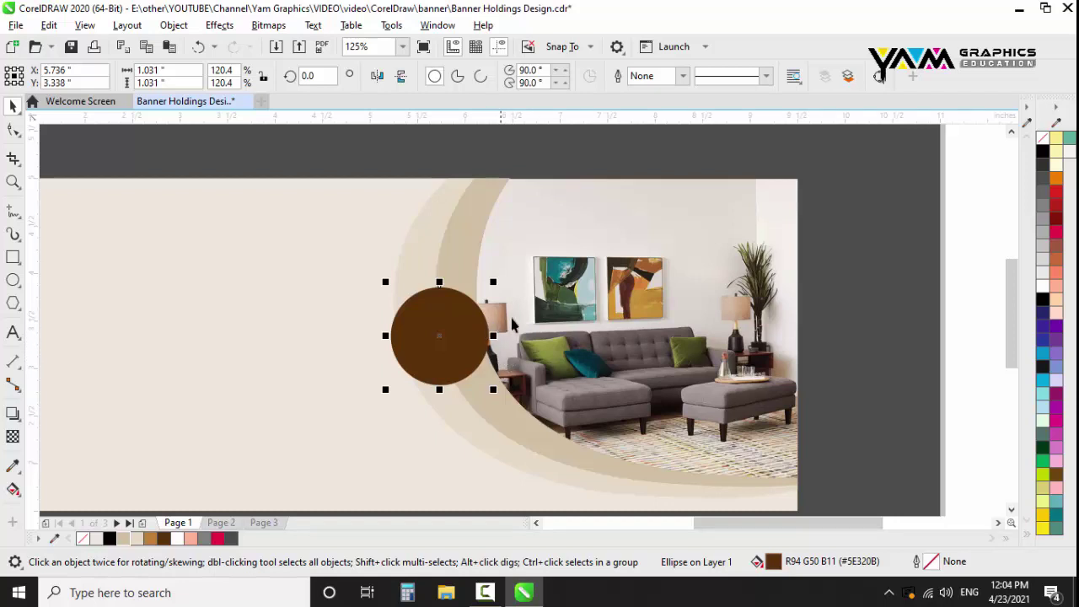
{"action": "scroll", "coordinate": [543, 312], "scroll_direction": "down", "scroll_amount": 2}
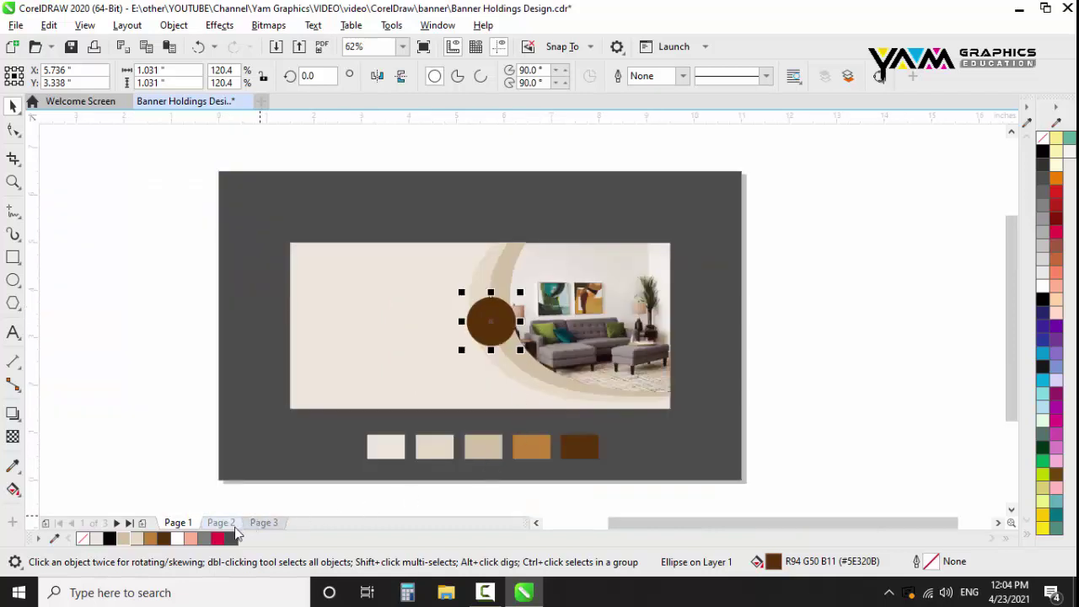
Copy the ZOYA logo and header text from Page 2
{"action": "left_click", "coordinate": [221, 523]}
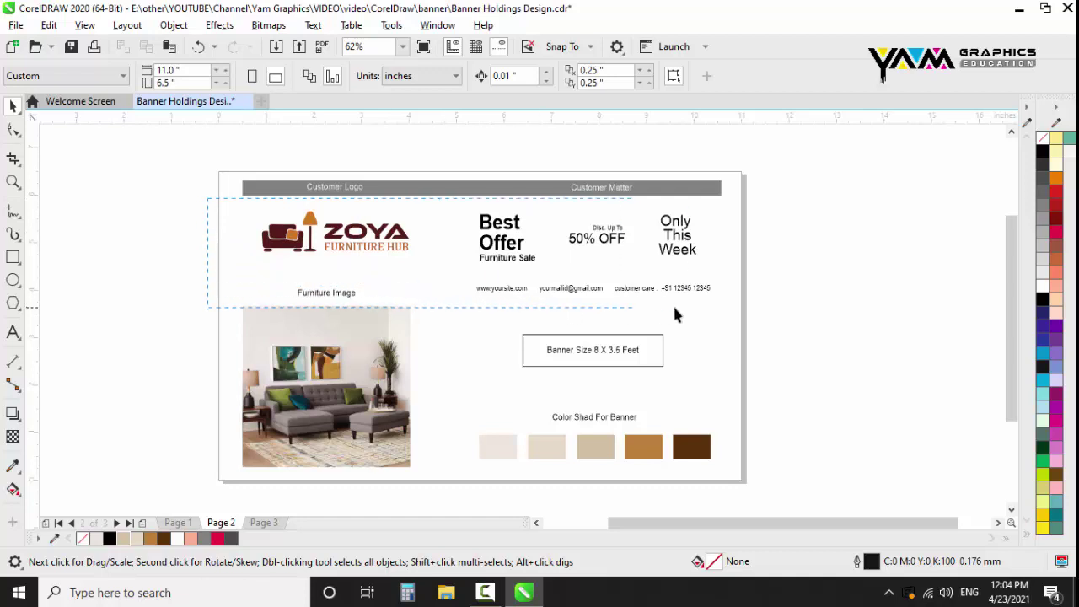
{"action": "left_click_drag", "start_coordinate": [674, 315], "coordinate": [722, 308]}
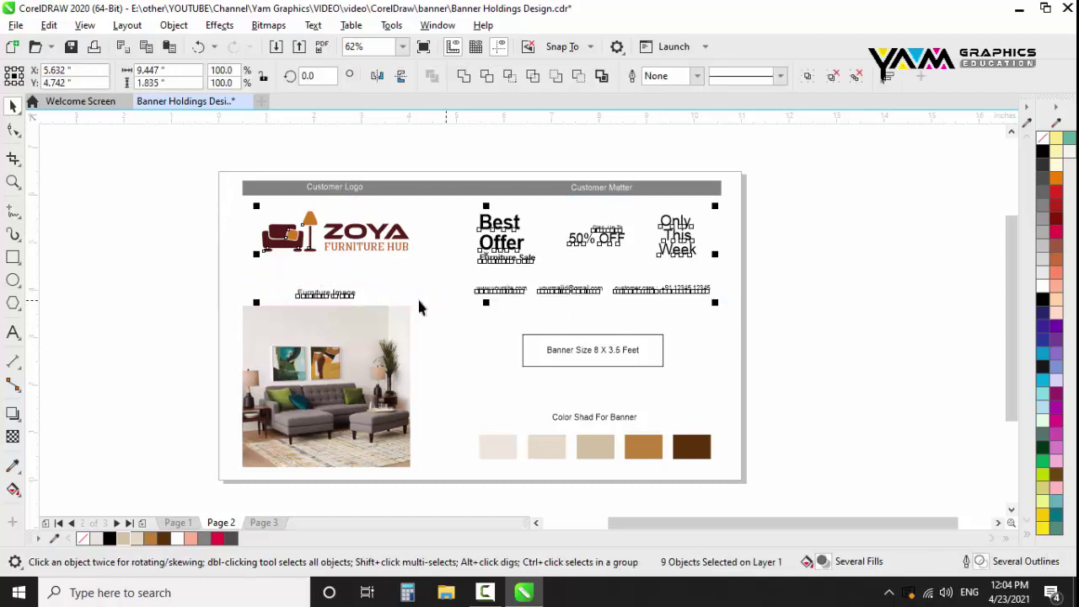
{"action": "right_click", "coordinate": [364, 241]}
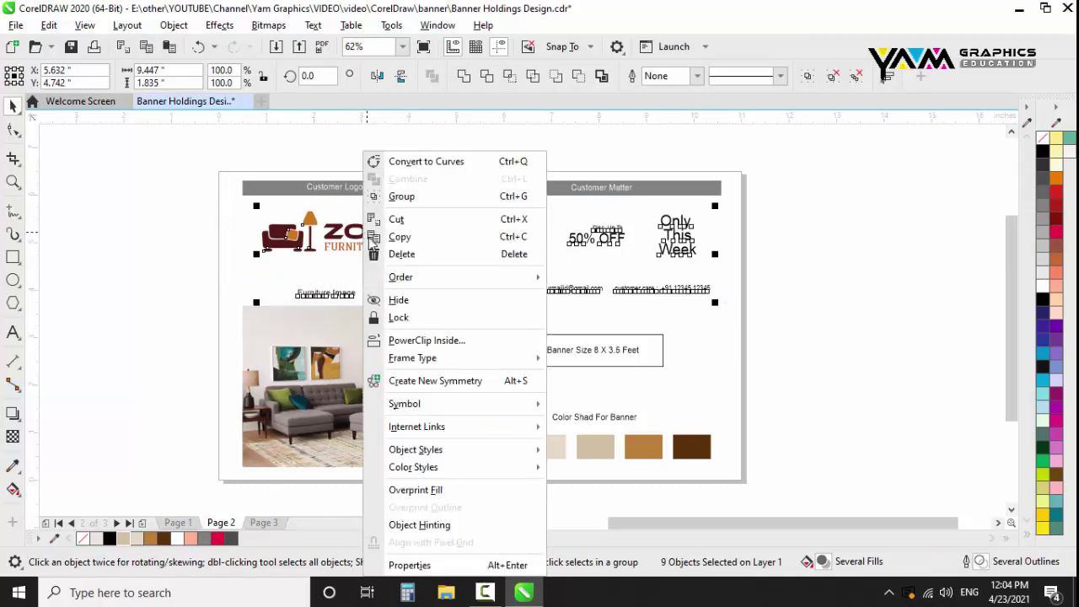
{"action": "left_click", "coordinate": [396, 236]}
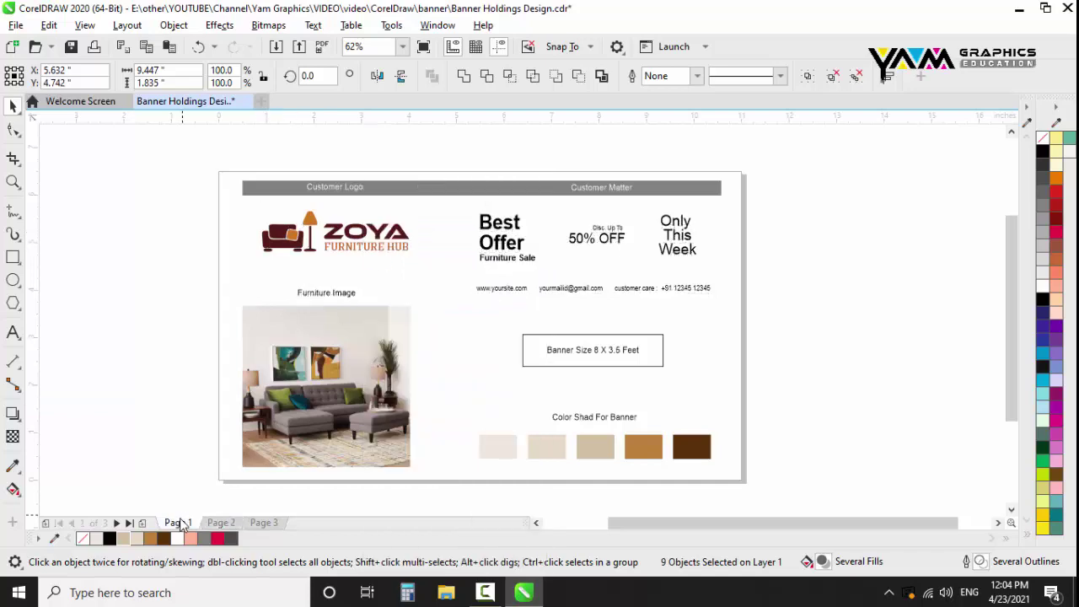
Paste the logo and text on Page 1 and position them above the banner
{"action": "left_click", "coordinate": [178, 522]}
{"action": "right_click", "coordinate": [381, 161]}
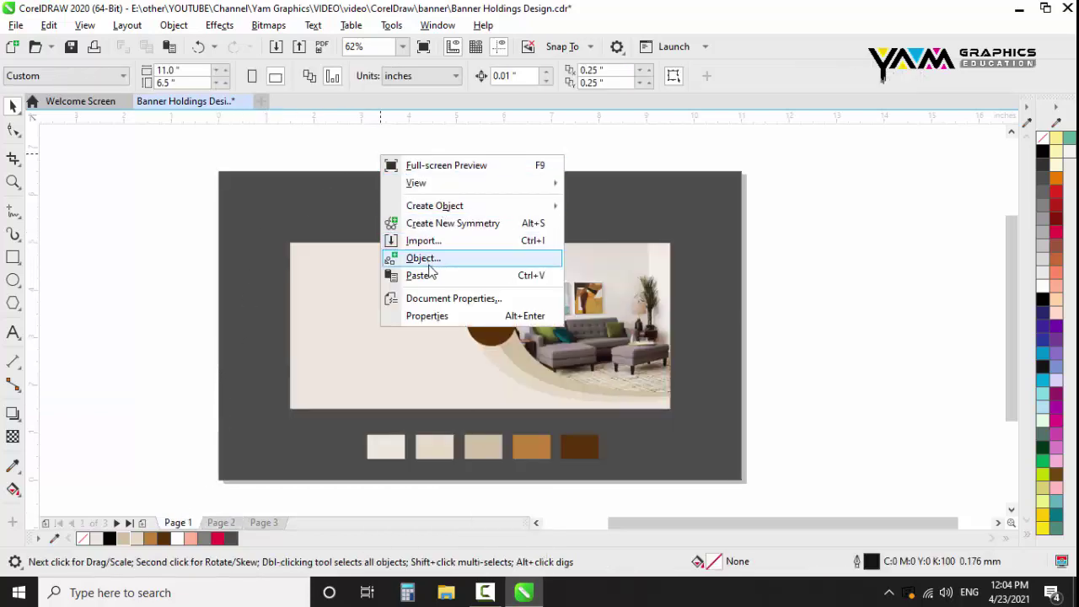
{"action": "left_click", "coordinate": [435, 275]}
{"action": "left_click_drag", "start_coordinate": [481, 257], "coordinate": [493, 160]}
{"action": "scroll", "coordinate": [523, 186], "scroll_direction": "down", "scroll_amount": 1}
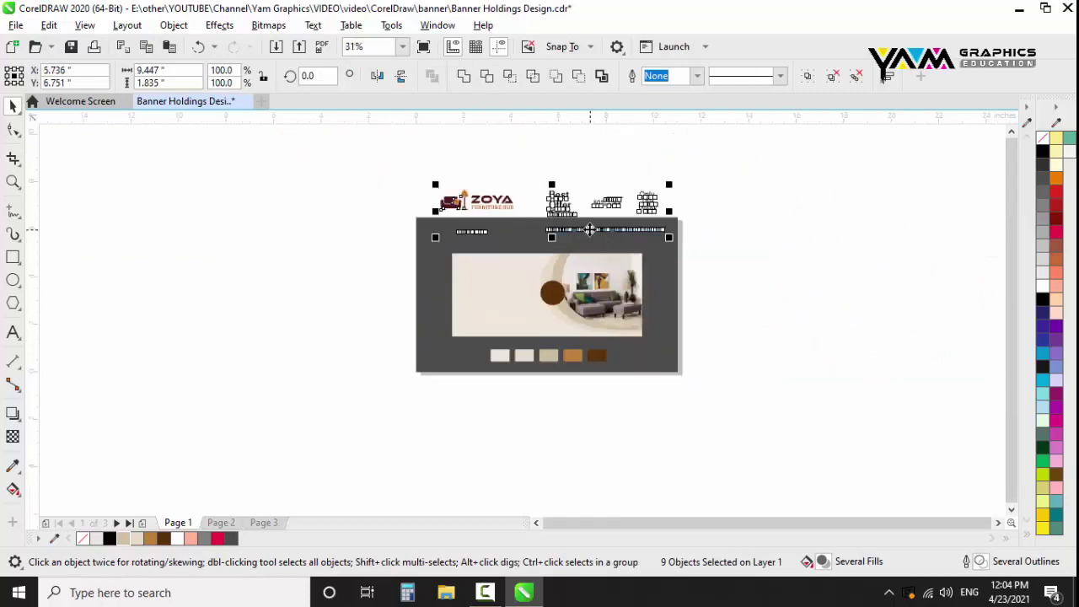
{"action": "scroll", "coordinate": [557, 211], "scroll_direction": "up", "scroll_amount": 1}
{"action": "left_click_drag", "start_coordinate": [557, 199], "coordinate": [556, 163]}
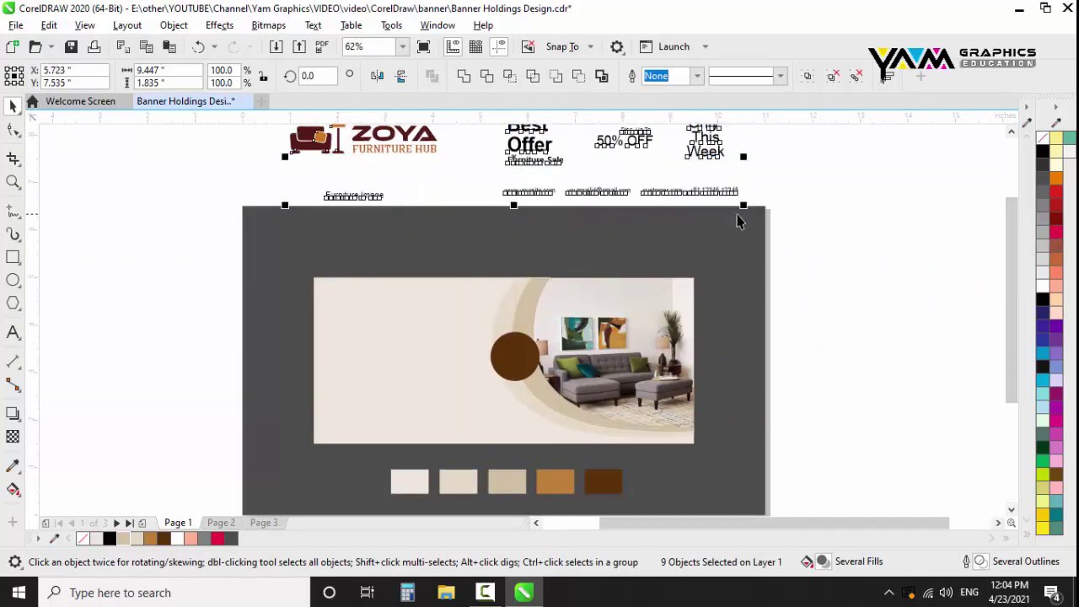
{"action": "left_click", "coordinate": [441, 185]}
{"action": "scroll", "coordinate": [401, 145], "scroll_direction": "up", "scroll_amount": 1}
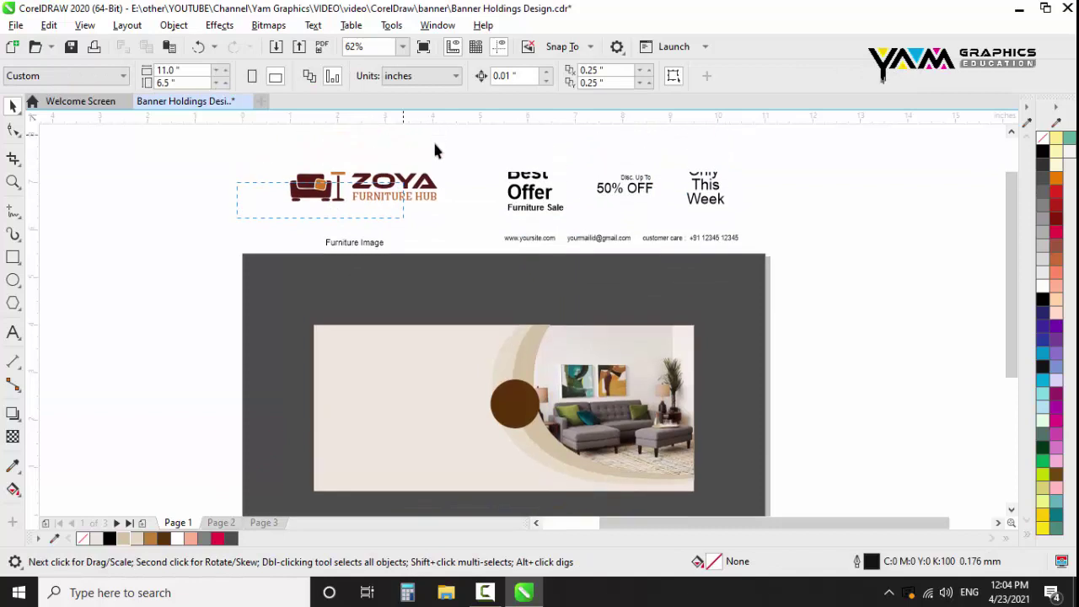
{"action": "left_click", "coordinate": [406, 191]}
Drag the ZOYA logo into the cream panel's top-left corner and nudge it into place
{"action": "mouse_move", "coordinate": [406, 190]}
{"action": "left_mouse_down"}
{"action": "mouse_move", "coordinate": [442, 371]}
{"action": "mouse_move", "coordinate": [430, 402]}
{"action": "left_mouse_up"}
{"action": "key", "text": "Down"}
{"action": "key", "text": "Down"}
{"action": "key", "text": "Down"}
{"action": "key", "text": "Down"}
{"action": "key", "text": "Down"}
{"action": "key", "text": "Down"}
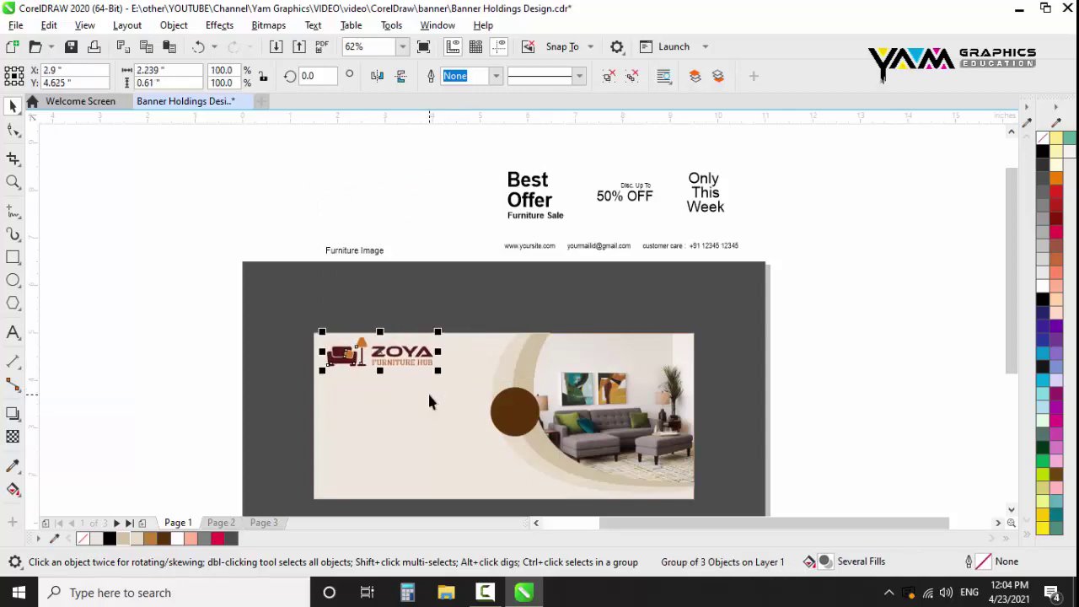
{"action": "key", "text": "Down"}
{"action": "key", "text": "Down"}
{"action": "key", "text": "Down"}
{"action": "key", "text": "Down"}
{"action": "key", "text": "Down"}
{"action": "key", "text": "Down"}
{"action": "key", "text": "Up"}
{"action": "key", "text": "Up"}
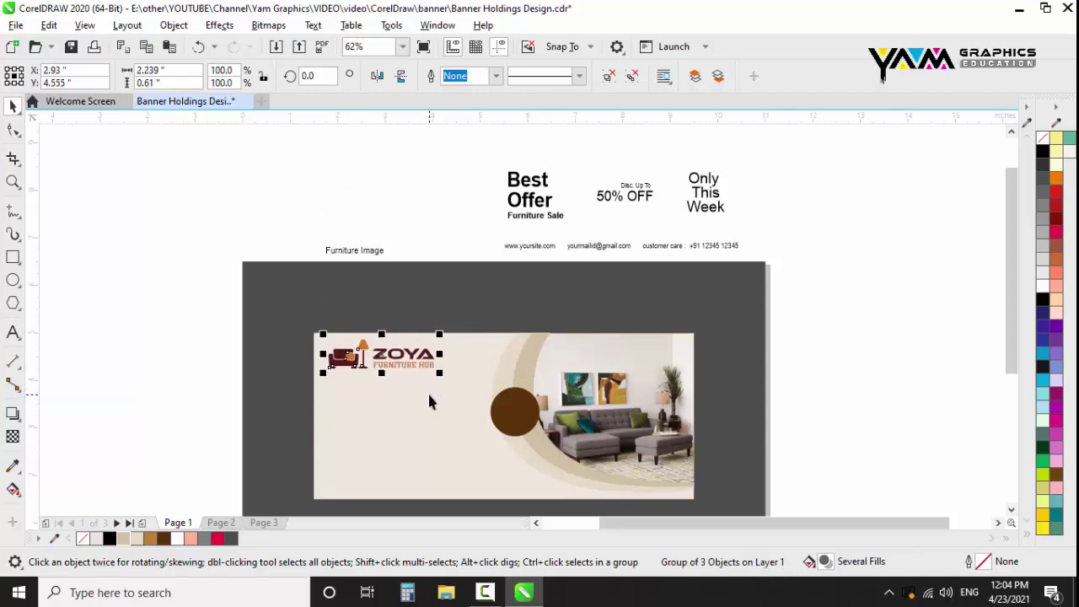
{"action": "key", "text": "Up"}
{"action": "left_click", "coordinate": [421, 220]}
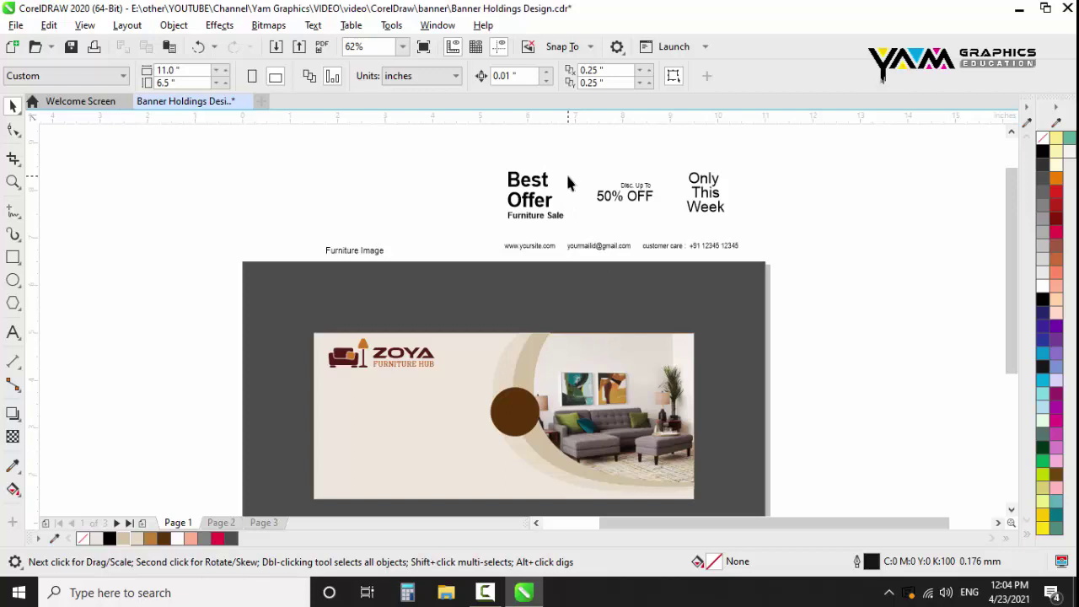
Move the 'Best Offer / Furniture Sale' text below the ZOYA logo in Hefring Slab font
{"action": "mouse_move", "coordinate": [575, 173]}
{"action": "left_mouse_down"}
{"action": "mouse_move", "coordinate": [501, 221]}
{"action": "mouse_move", "coordinate": [360, 427]}
{"action": "mouse_move", "coordinate": [360, 415]}
{"action": "mouse_move", "coordinate": [431, 459]}
{"action": "left_mouse_up"}
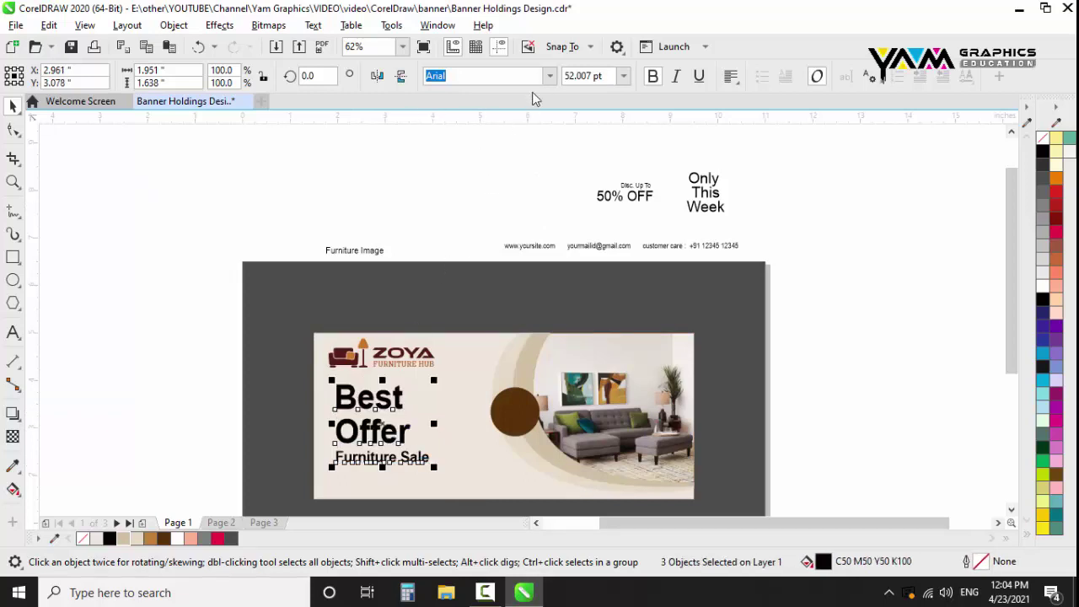
{"action": "left_click", "coordinate": [550, 76]}
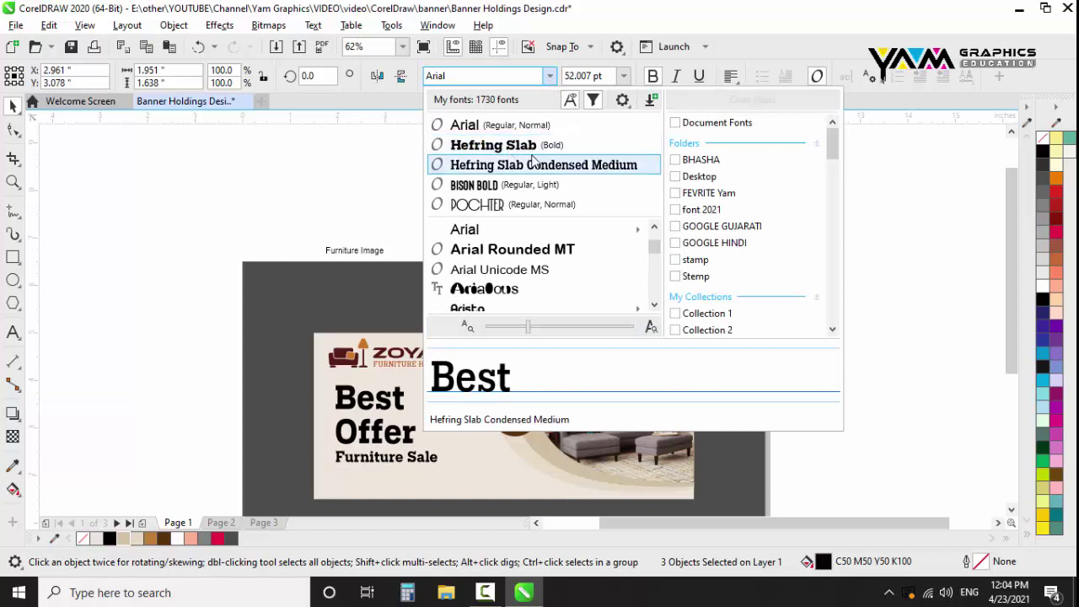
{"action": "left_click", "coordinate": [535, 151]}
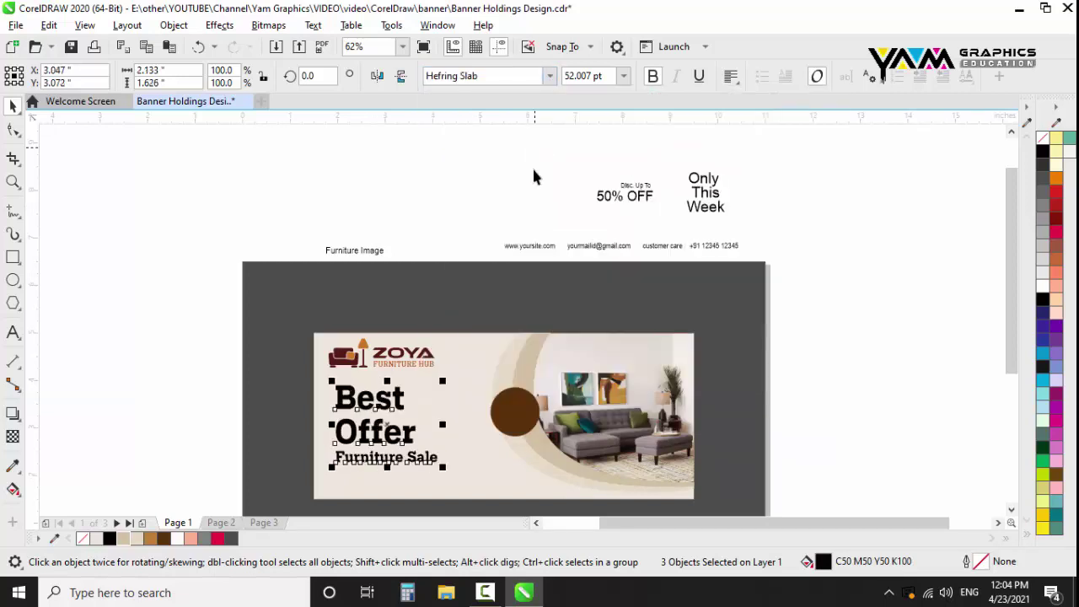
Colour the Best Offer text dark brown #5E320B and left-align it with the ZOYA logo
{"action": "left_click", "coordinate": [165, 540]}
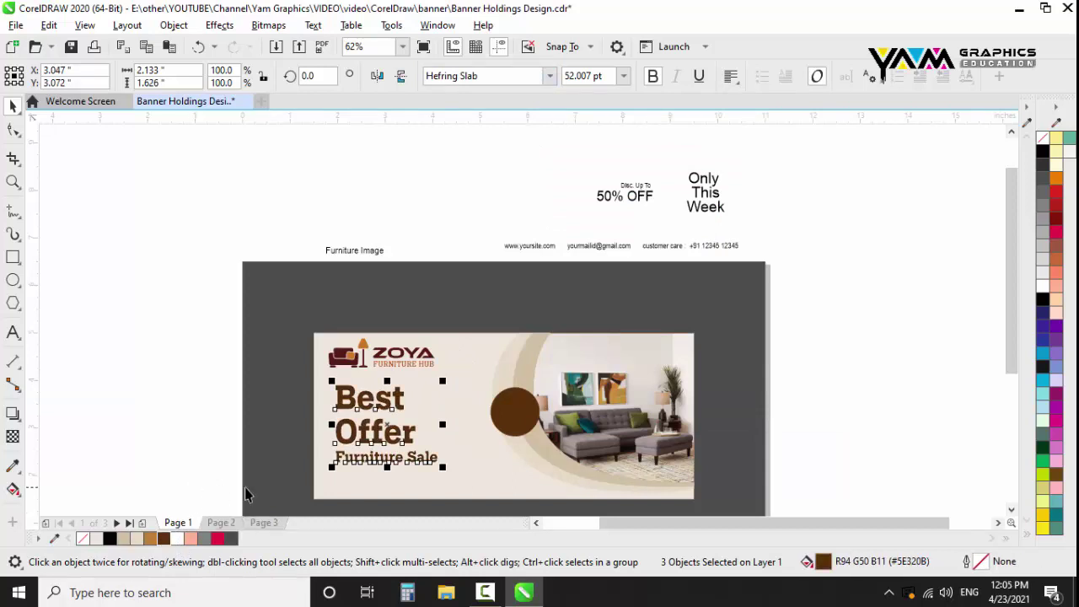
{"action": "scroll", "coordinate": [360, 479], "scroll_direction": "up", "scroll_amount": 2}
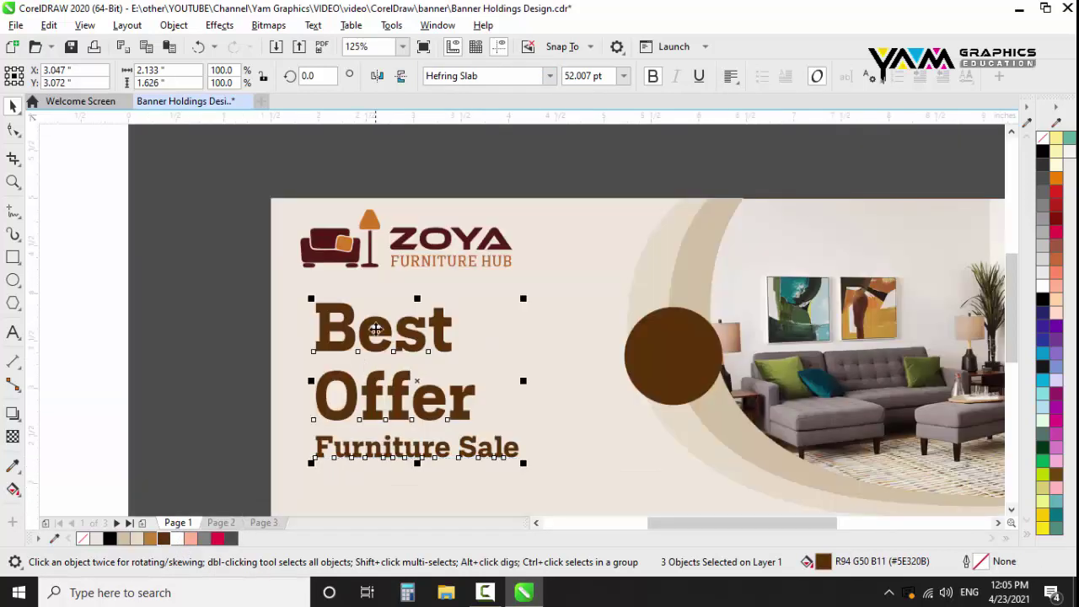
{"action": "left_click_drag", "start_coordinate": [373, 329], "coordinate": [357, 320]}
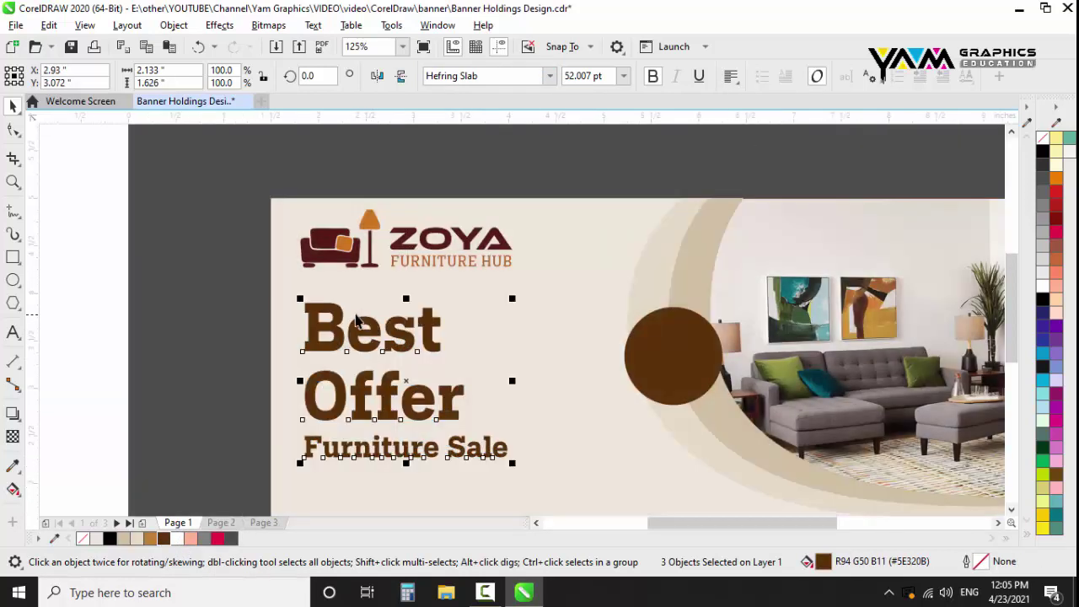
{"action": "left_click", "coordinate": [326, 251], "text": "shift"}
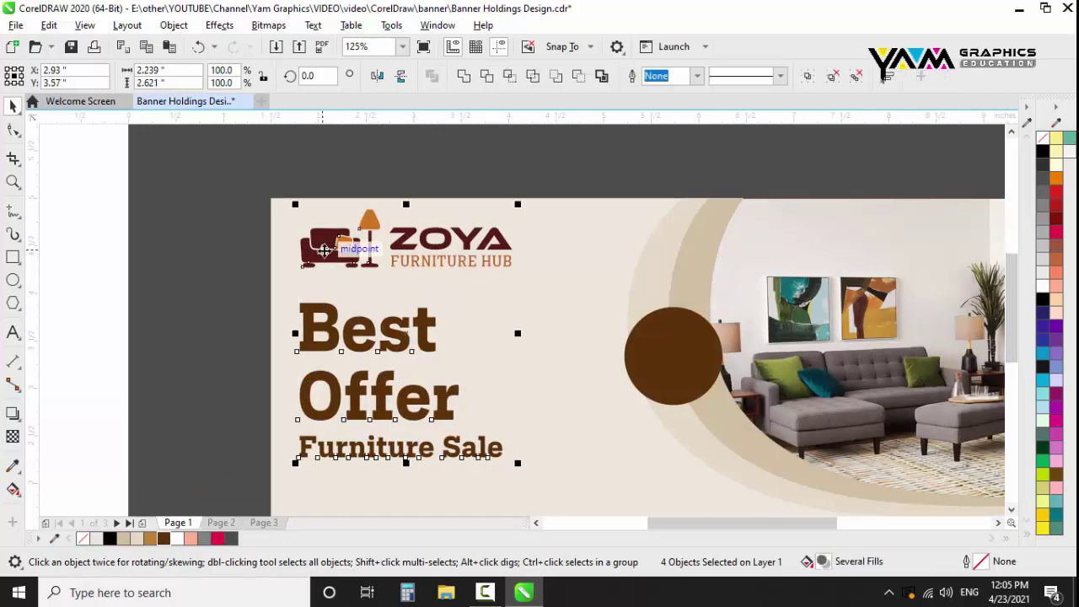
{"action": "key", "text": "l"}
{"action": "key", "text": "Escape"}
Nudge the Best Offer / Furniture Sale text block up slightly
{"action": "scroll", "coordinate": [424, 284], "scroll_direction": "down", "scroll_amount": 2}
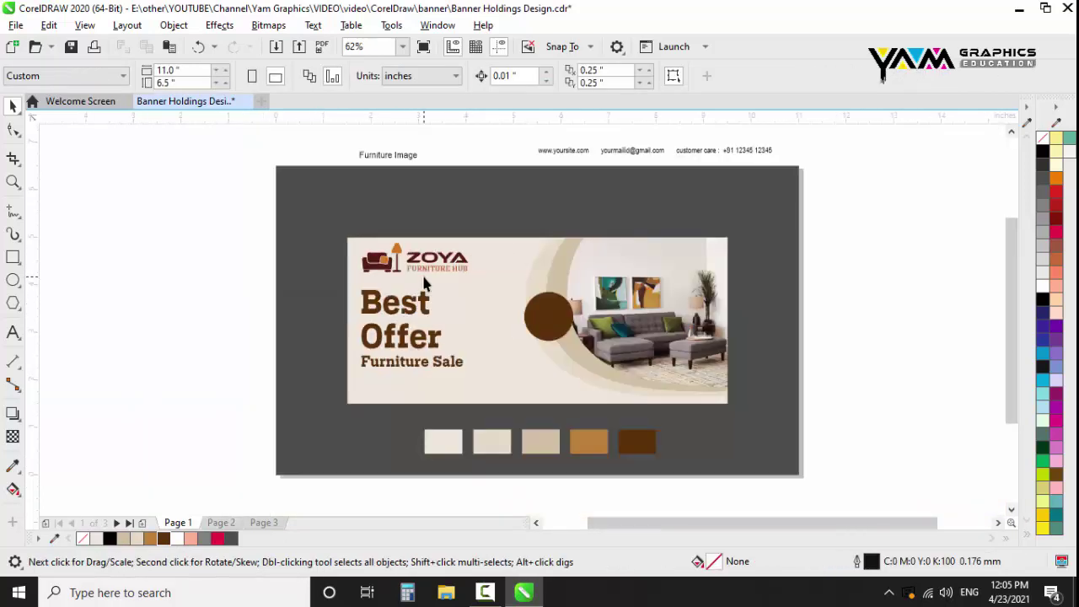
{"action": "left_click_drag", "start_coordinate": [246, 390], "coordinate": [481, 286]}
{"action": "key", "text": "Up"}
{"action": "key", "text": "Up"}
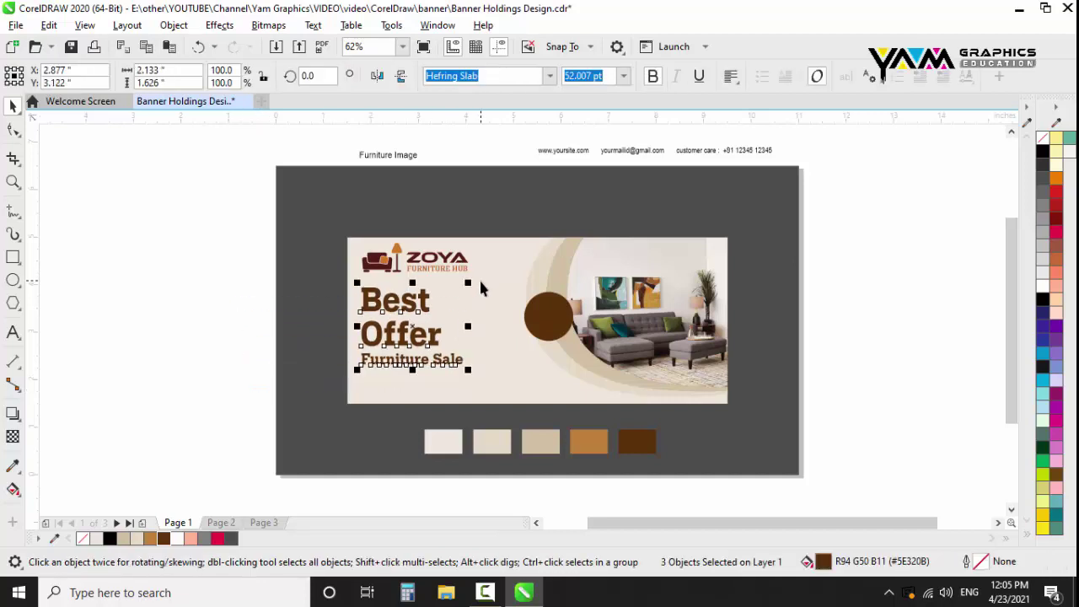
{"action": "key", "text": "Up"}
{"action": "key", "text": "Up"}
Move the contact line under Furniture Sale in Hefring Slab Condensed Medium, left-aligned with it
{"action": "left_click_drag", "start_coordinate": [569, 157], "coordinate": [392, 391]}
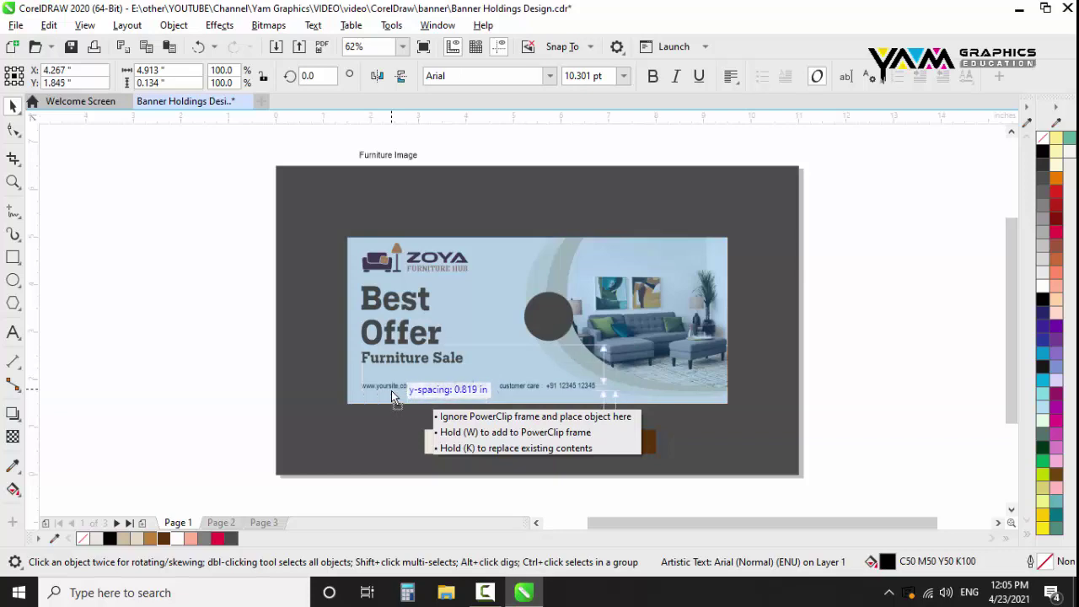
{"action": "scroll", "coordinate": [431, 403], "scroll_direction": "up", "scroll_amount": 2}
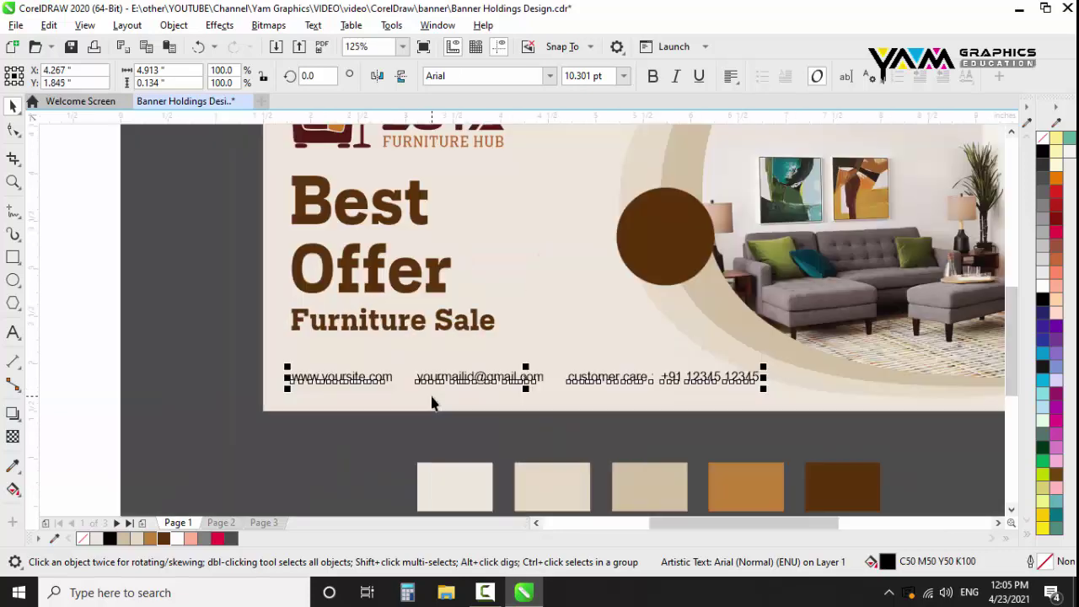
{"action": "left_click", "coordinate": [550, 76]}
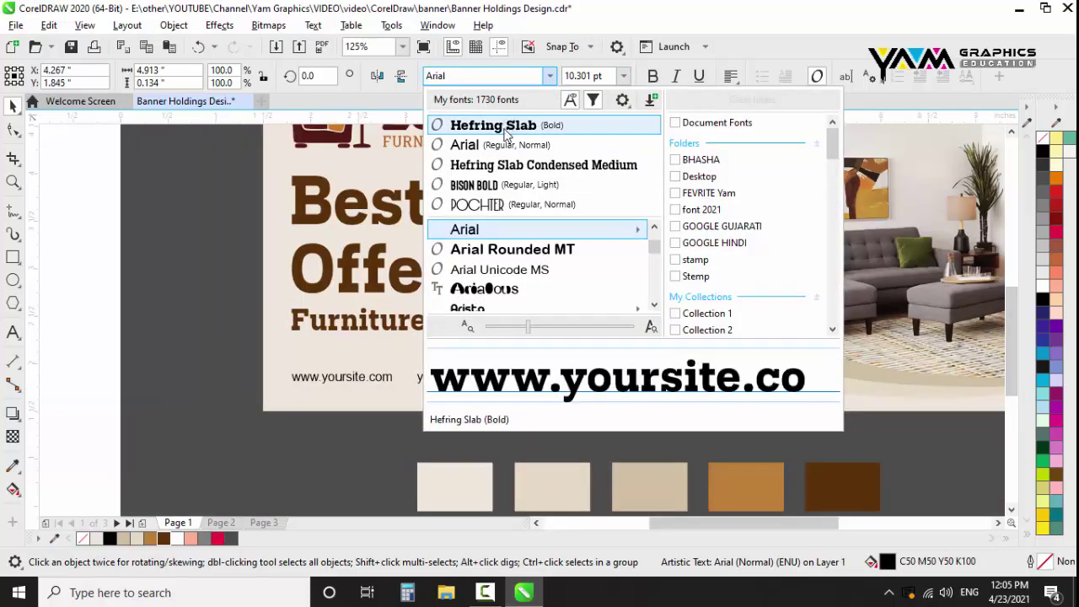
{"action": "left_click", "coordinate": [506, 169]}
{"action": "left_click_drag", "start_coordinate": [574, 380], "coordinate": [577, 380]}
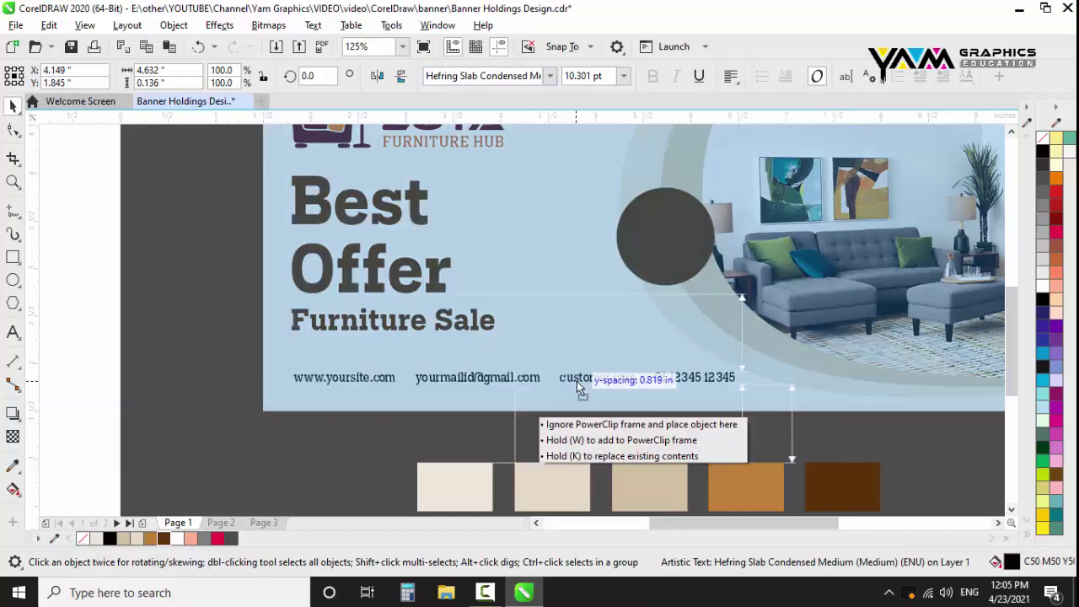
{"action": "left_click", "coordinate": [418, 324], "text": "shift"}
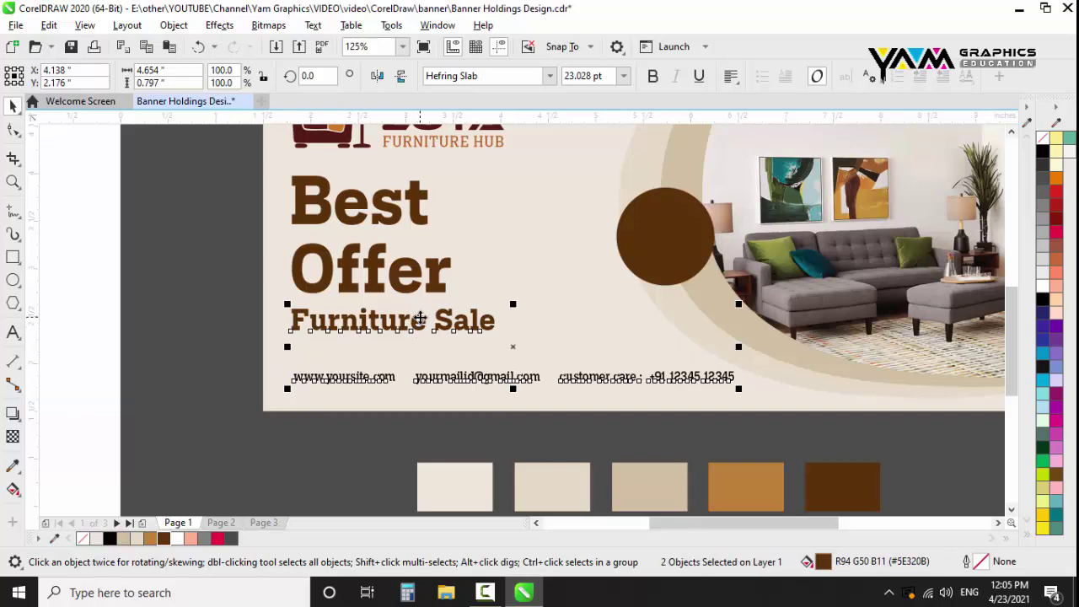
{"action": "key", "text": "l"}
Colour the contact details line dark brown and save the banner design
{"action": "left_click", "coordinate": [156, 325]}
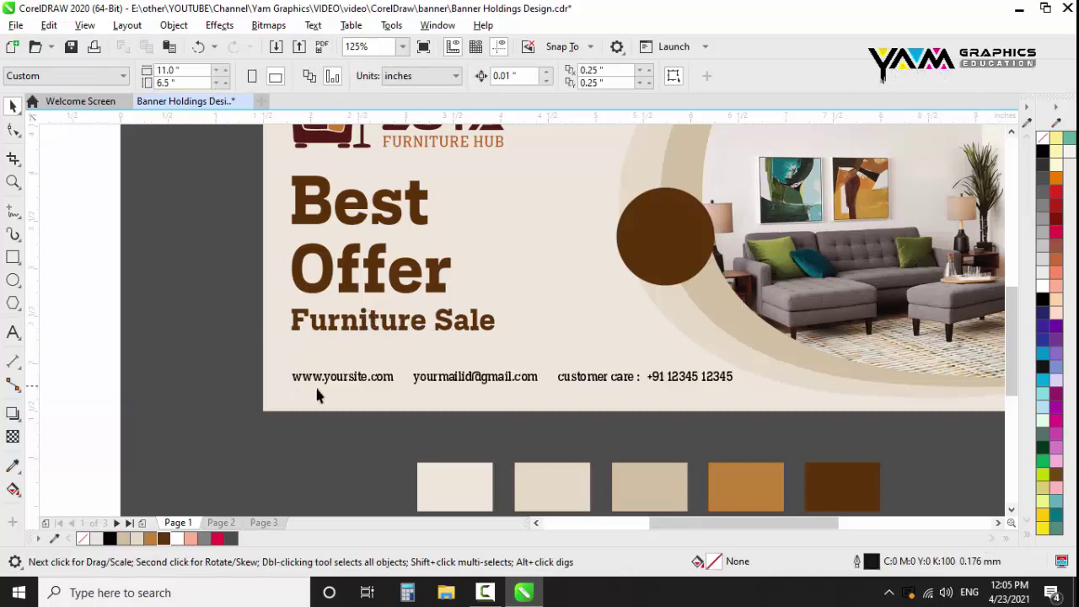
{"action": "left_click", "coordinate": [317, 379]}
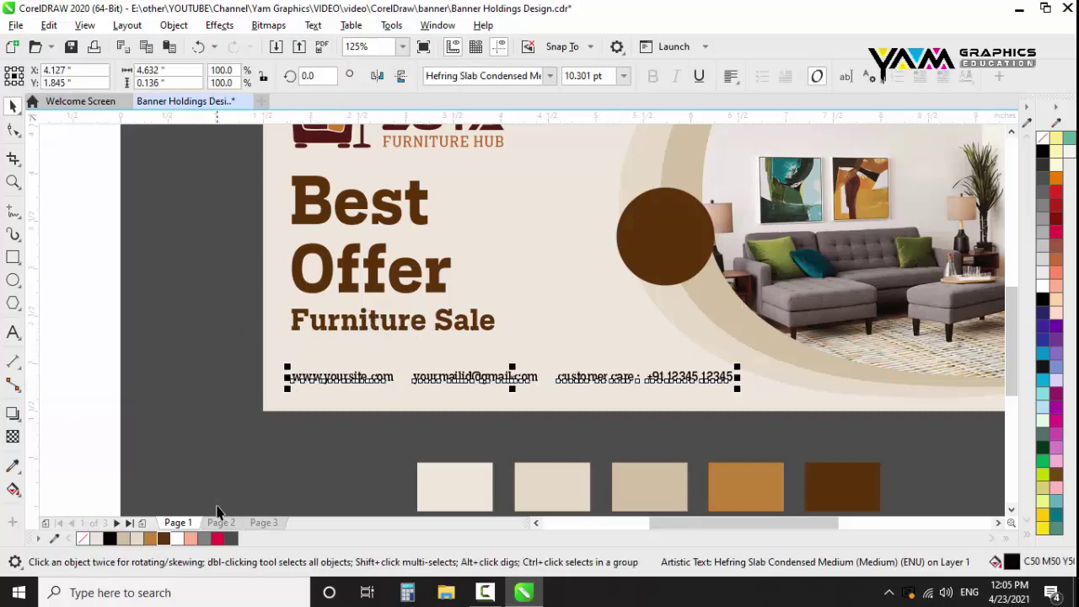
{"action": "left_click", "coordinate": [164, 538]}
{"action": "left_click", "coordinate": [110, 384]}
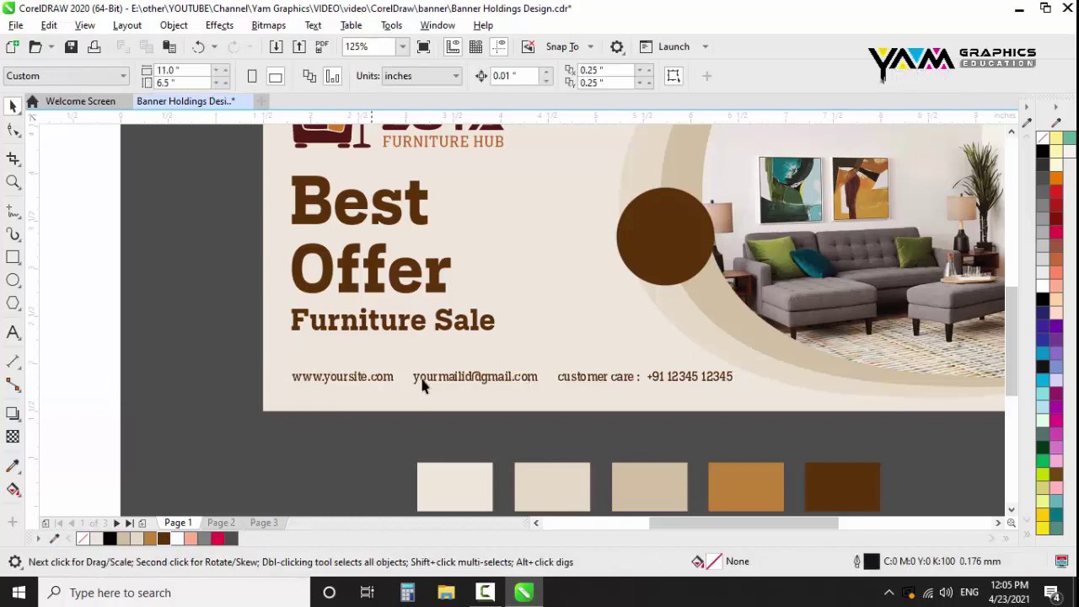
{"action": "scroll", "coordinate": [416, 320], "scroll_direction": "down", "scroll_amount": 2}
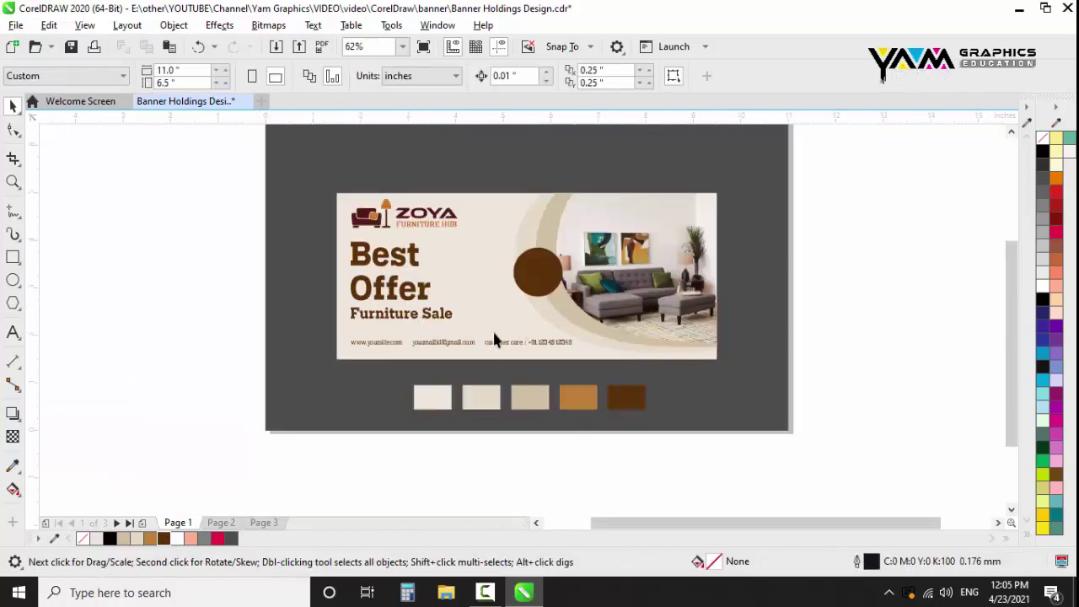
{"action": "scroll", "coordinate": [424, 349], "scroll_direction": "up", "scroll_amount": 2}
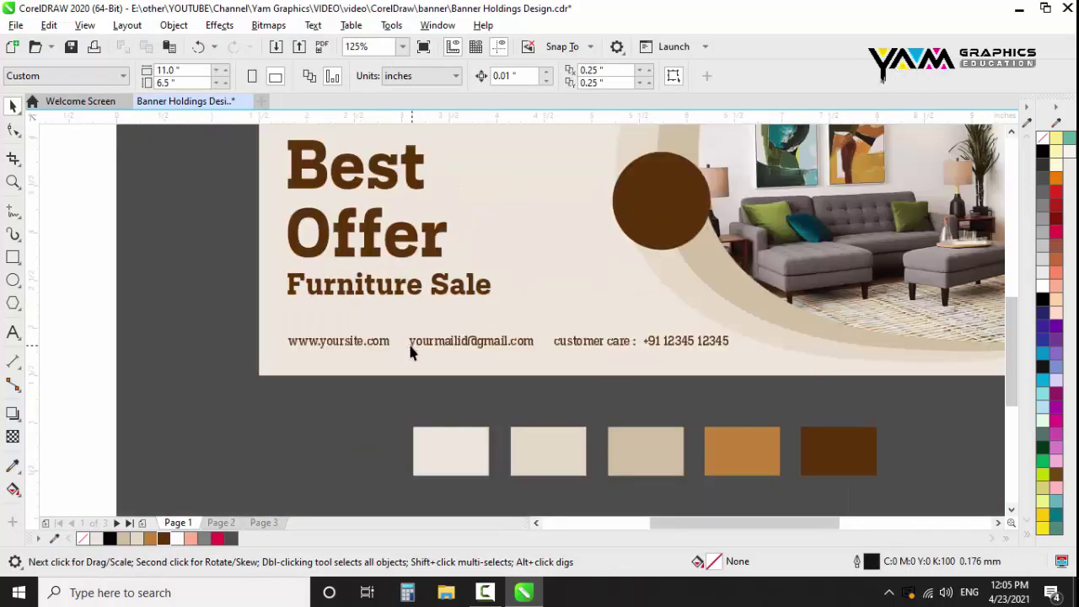
{"action": "key", "text": "ctrl+s"}
Import the ICONE 2 icon file and place the sheet left of the banner
{"action": "right_click", "coordinate": [104, 279]}
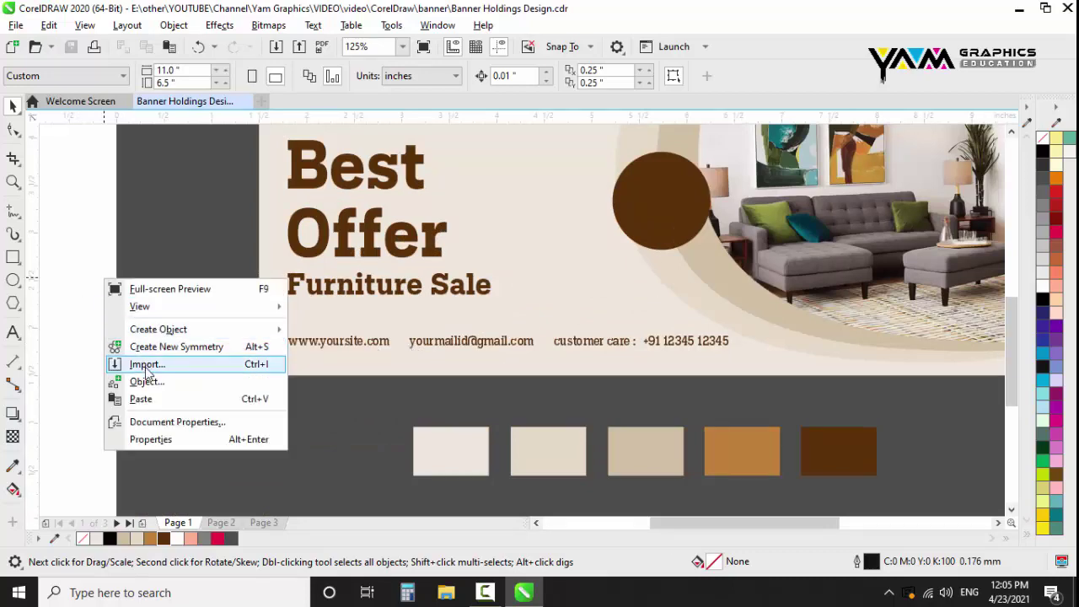
{"action": "left_click", "coordinate": [148, 365]}
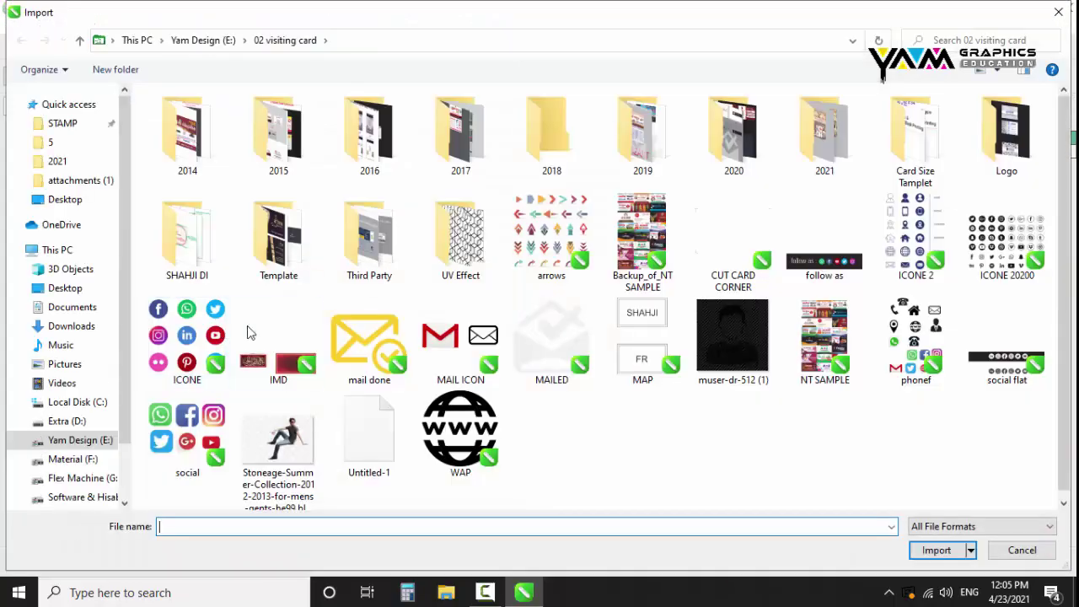
{"action": "left_click", "coordinate": [906, 230]}
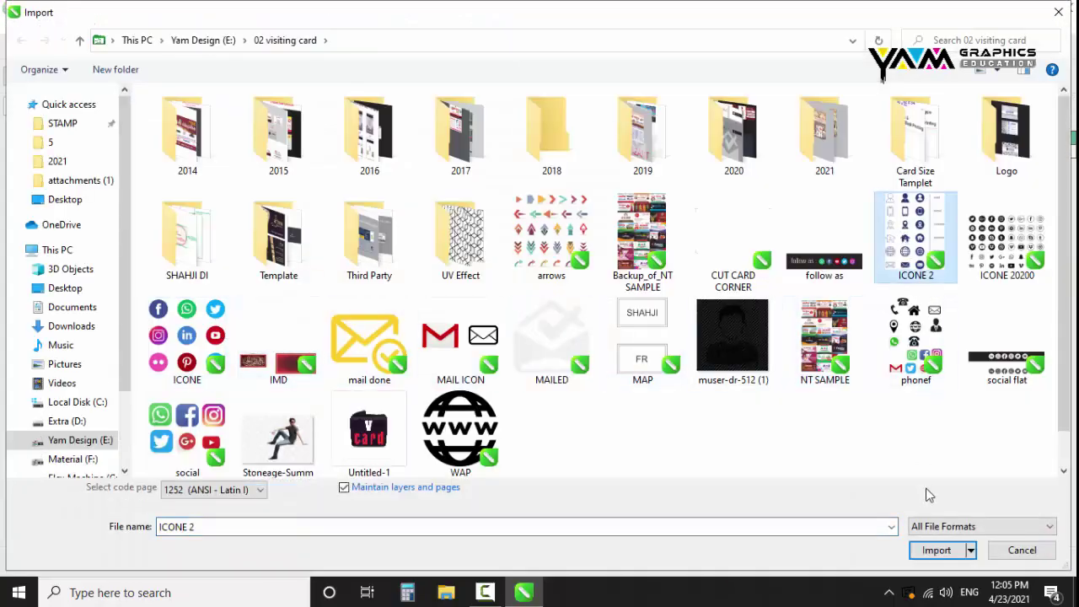
{"action": "left_click", "coordinate": [934, 548]}
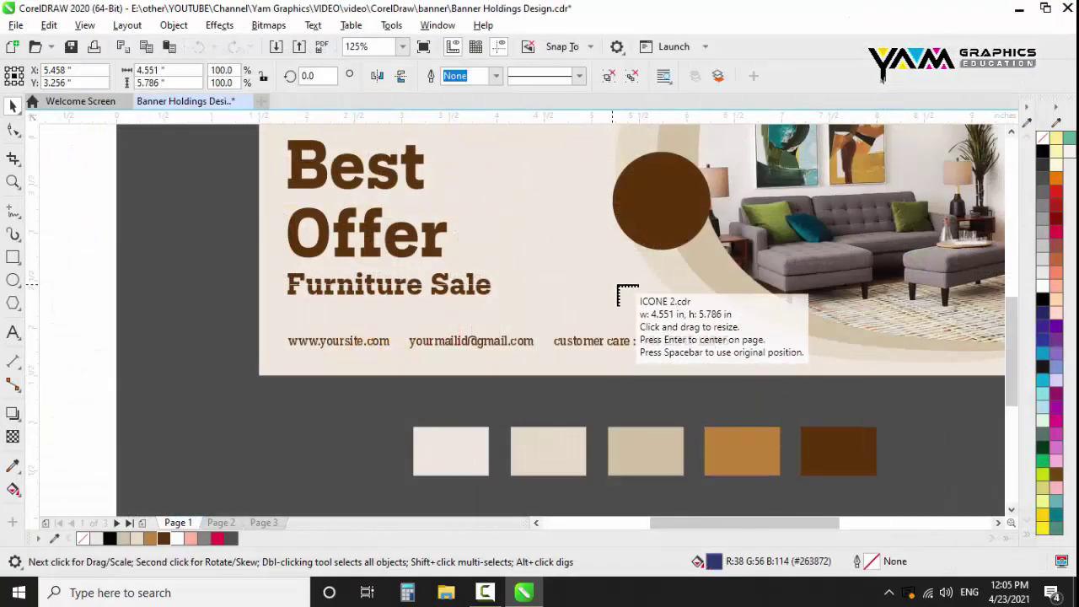
{"action": "scroll", "coordinate": [574, 287], "scroll_direction": "down", "scroll_amount": 2}
{"action": "left_click_drag", "start_coordinate": [231, 217], "coordinate": [341, 353]}
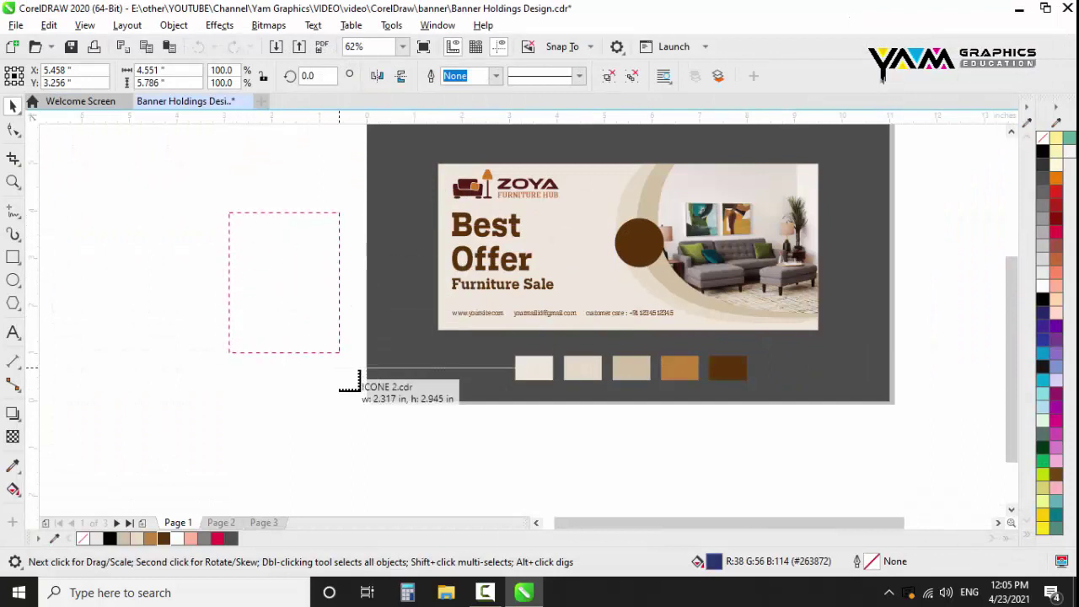
{"action": "scroll", "coordinate": [275, 319], "scroll_direction": "up", "scroll_amount": 2}
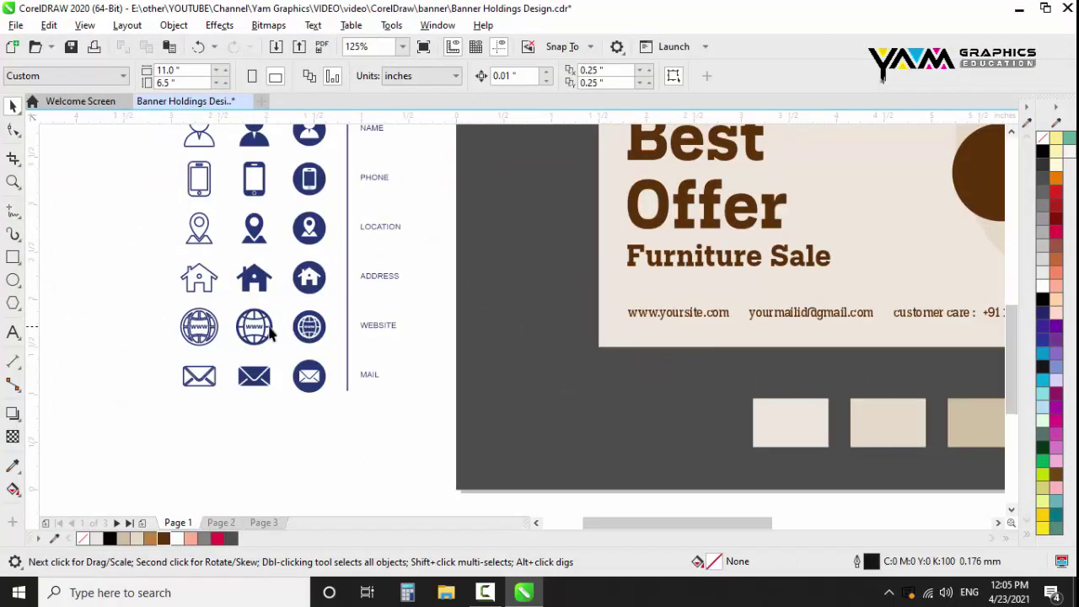
Pull the globe, envelope and phone icons out of the sheet to the left
{"action": "left_click", "coordinate": [262, 335]}
{"action": "mouse_move", "coordinate": [228, 429]}
{"action": "left_mouse_down"}
{"action": "mouse_move", "coordinate": [286, 310]}
{"action": "mouse_move", "coordinate": [113, 296]}
{"action": "left_mouse_up"}
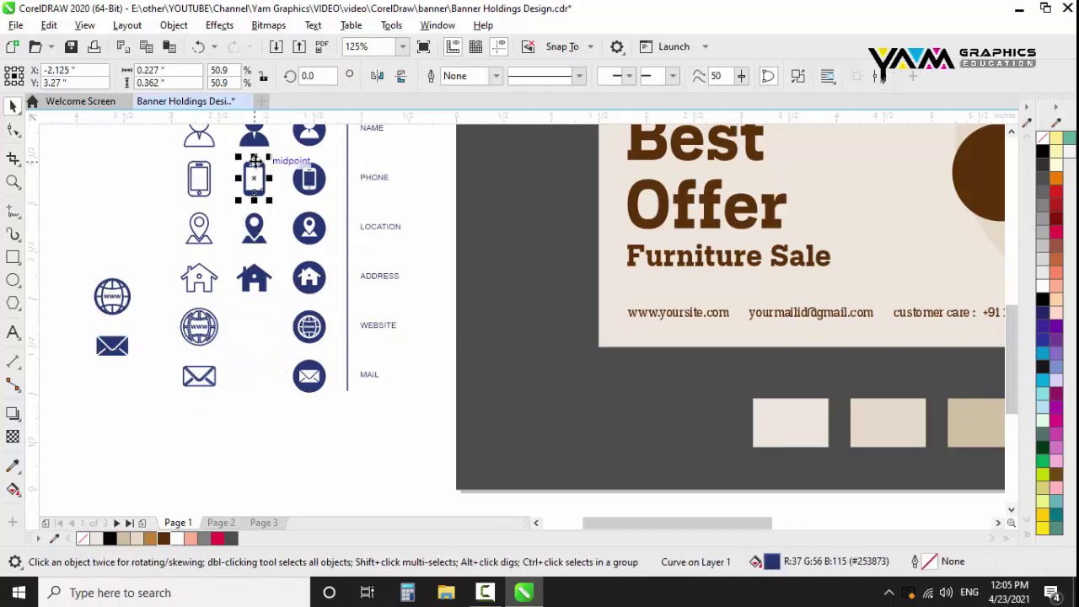
{"action": "left_click_drag", "start_coordinate": [257, 179], "coordinate": [123, 403]}
Colour the globe, envelope and phone icons dark brown #5E320B and shrink them to about 0.186 inches
{"action": "left_click", "coordinate": [169, 429]}
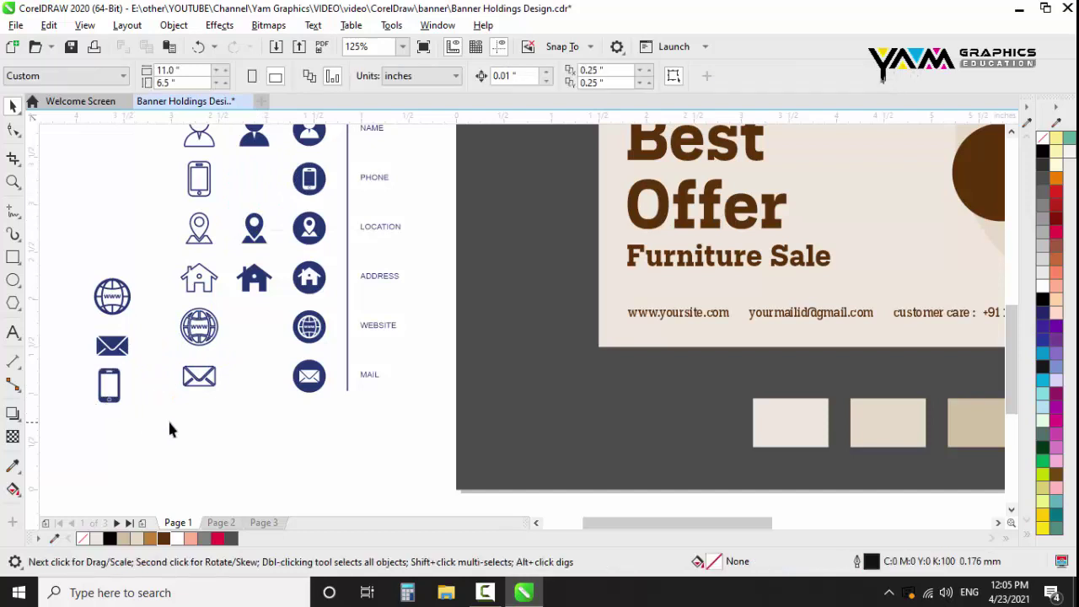
{"action": "left_click_drag", "start_coordinate": [336, 229], "coordinate": [401, 148]}
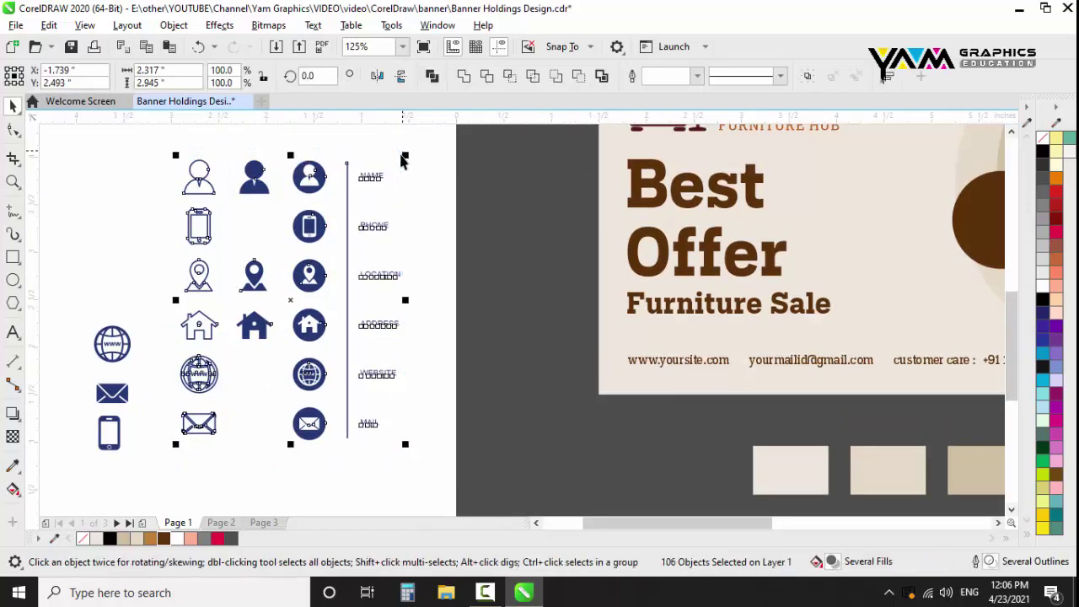
{"action": "left_click", "coordinate": [269, 264]}
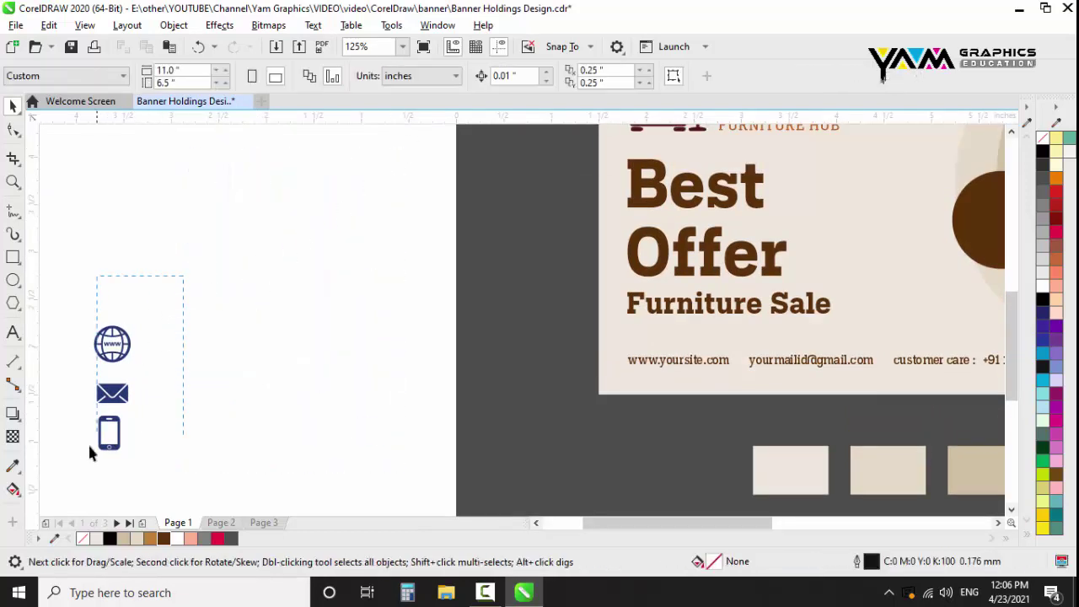
{"action": "left_click_drag", "start_coordinate": [90, 453], "coordinate": [392, 411]}
{"action": "left_click", "coordinate": [163, 538]}
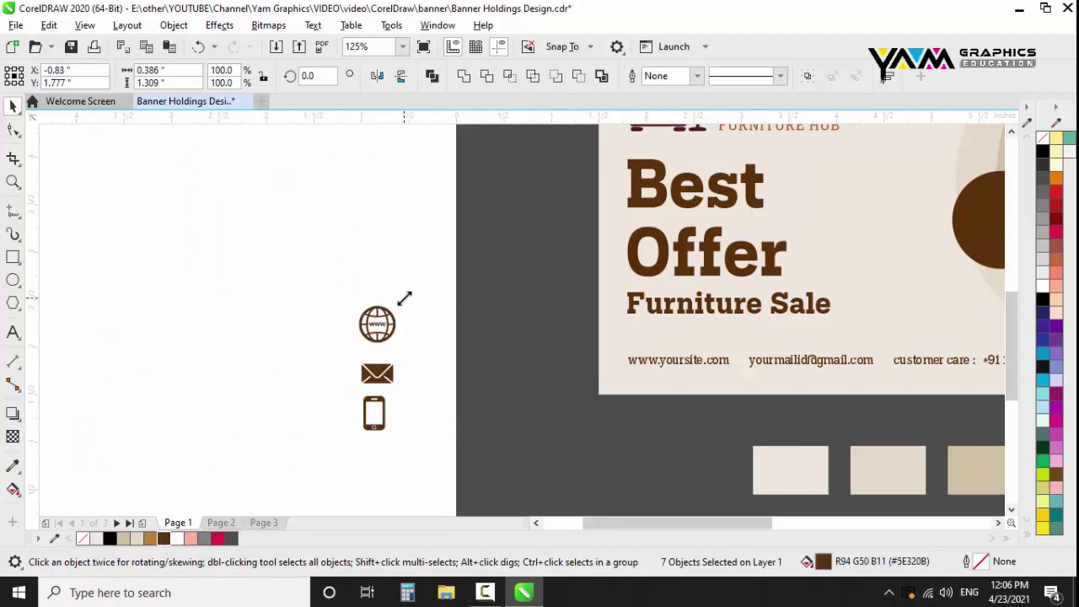
{"action": "mouse_move", "coordinate": [405, 298]}
{"action": "left_mouse_down"}
{"action": "mouse_move", "coordinate": [383, 364]}
{"action": "mouse_move", "coordinate": [859, 278]}
{"action": "left_mouse_up"}
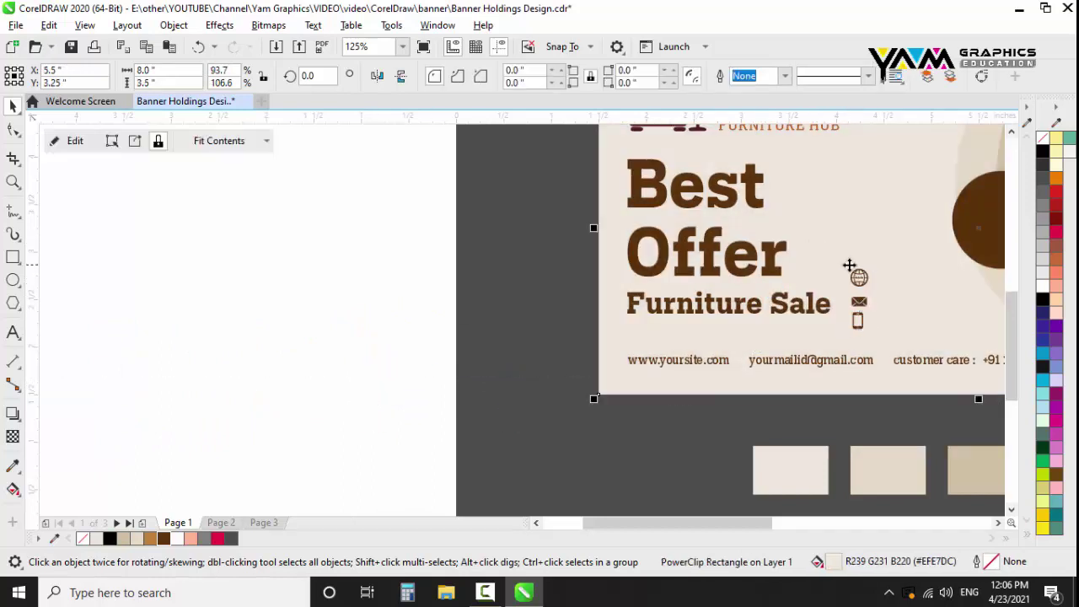
{"action": "key", "text": "ctrl+z"}
{"action": "mouse_move", "coordinate": [328, 346]}
{"action": "left_mouse_down"}
{"action": "mouse_move", "coordinate": [428, 396]}
{"action": "mouse_move", "coordinate": [332, 444]}
{"action": "mouse_move", "coordinate": [388, 409]}
{"action": "left_mouse_up"}
Move the globe, envelope and phone icons onto the banner's contact line
{"action": "scroll", "coordinate": [638, 404], "scroll_direction": "up", "scroll_amount": 2}
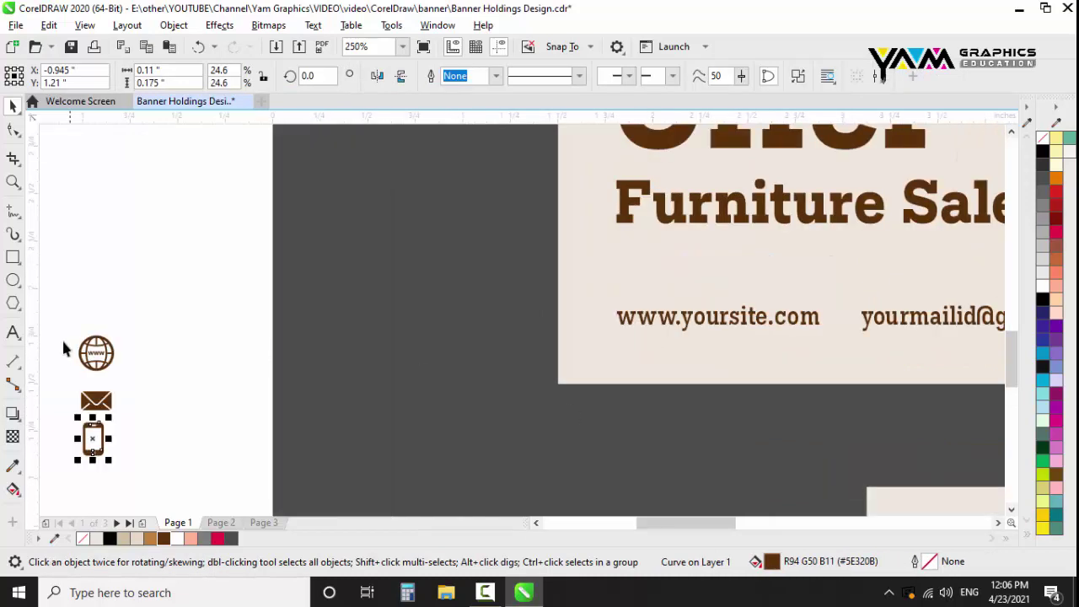
{"action": "left_click_drag", "start_coordinate": [93, 361], "coordinate": [594, 329]}
{"action": "mouse_move", "coordinate": [96, 402]}
{"action": "left_mouse_down"}
{"action": "mouse_move", "coordinate": [617, 377]}
{"action": "mouse_move", "coordinate": [843, 319]}
{"action": "left_mouse_up"}
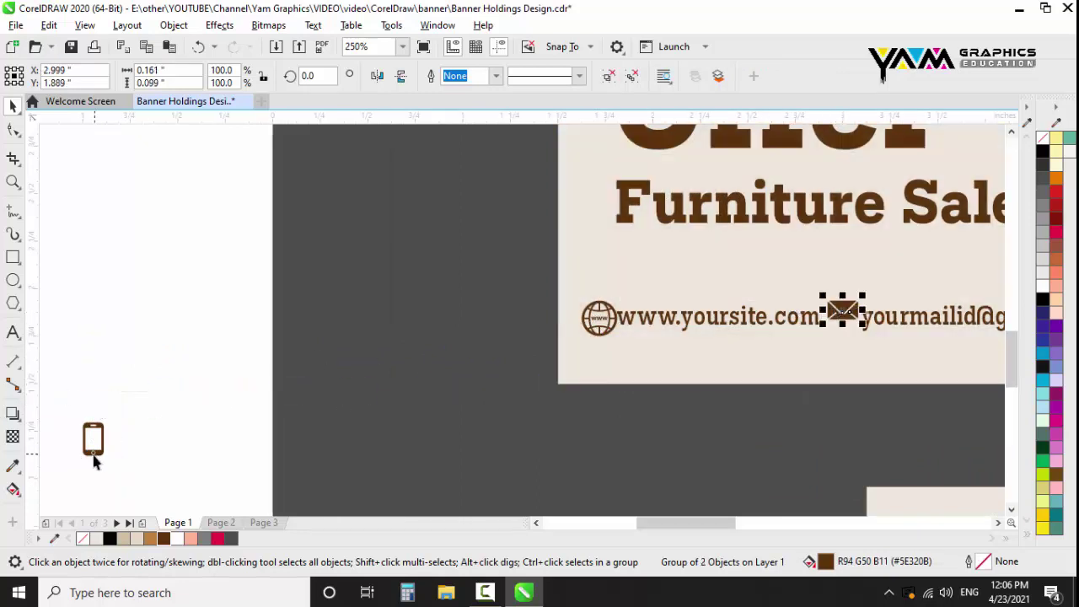
{"action": "left_click_drag", "start_coordinate": [93, 459], "coordinate": [890, 292]}
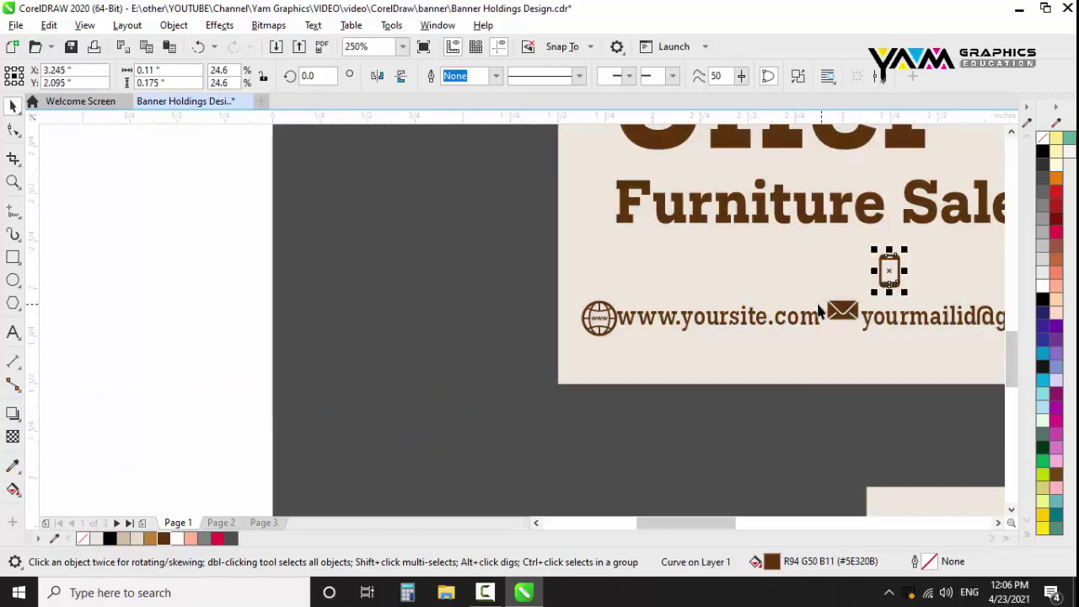
Shrink the globe icon to text size and line it up with the web address
{"action": "scroll", "coordinate": [600, 307], "scroll_direction": "up", "scroll_amount": 2}
{"action": "left_click", "coordinate": [626, 353]}
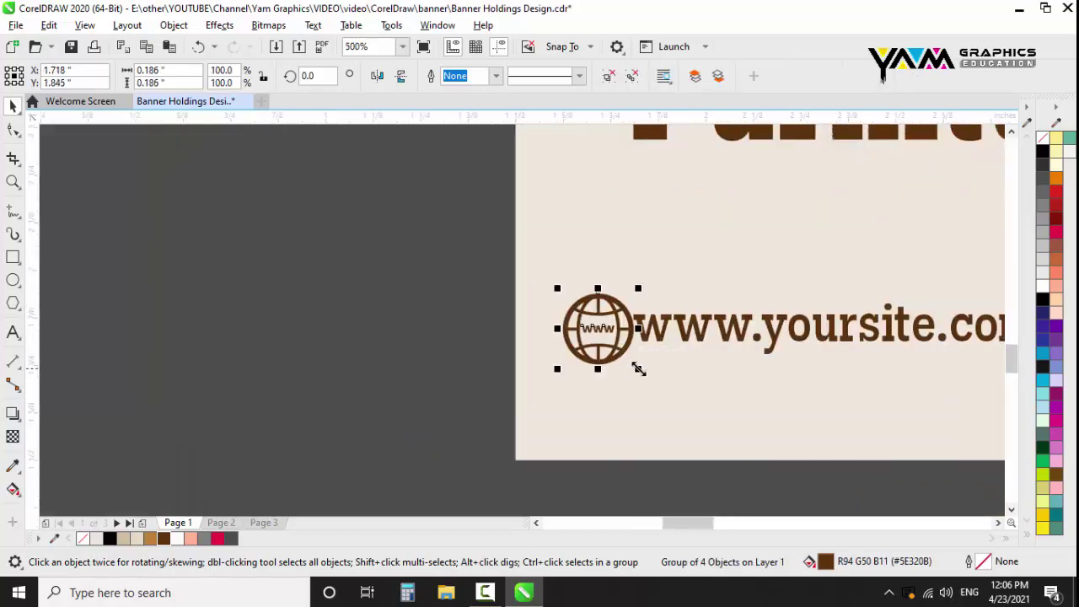
{"action": "left_click_drag", "start_coordinate": [638, 368], "coordinate": [621, 368]}
{"action": "left_click_drag", "start_coordinate": [641, 372], "coordinate": [610, 367]}
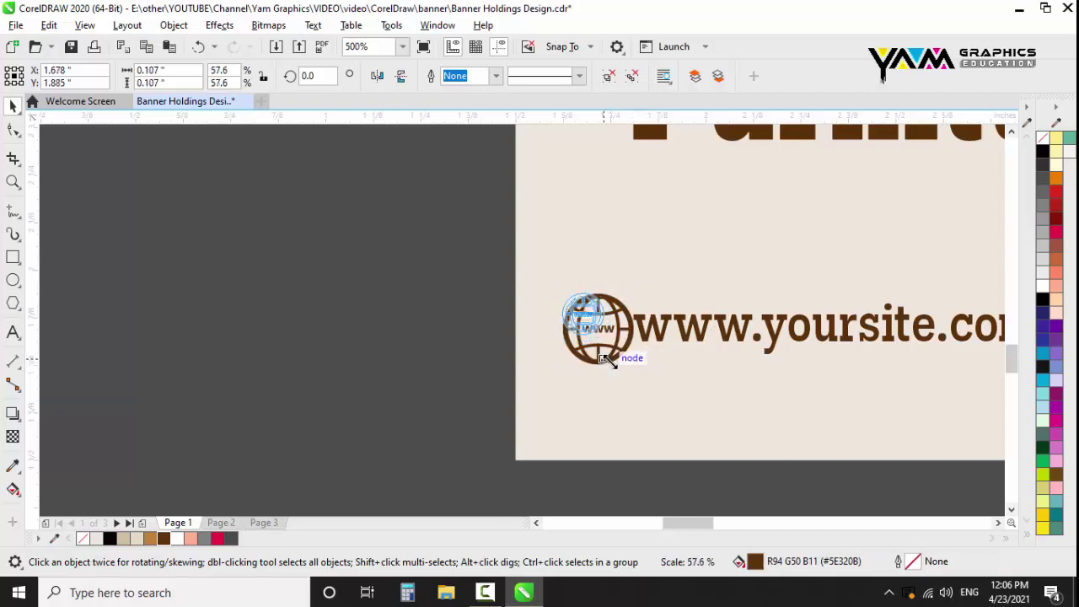
{"action": "left_click_drag", "start_coordinate": [586, 331], "coordinate": [601, 346]}
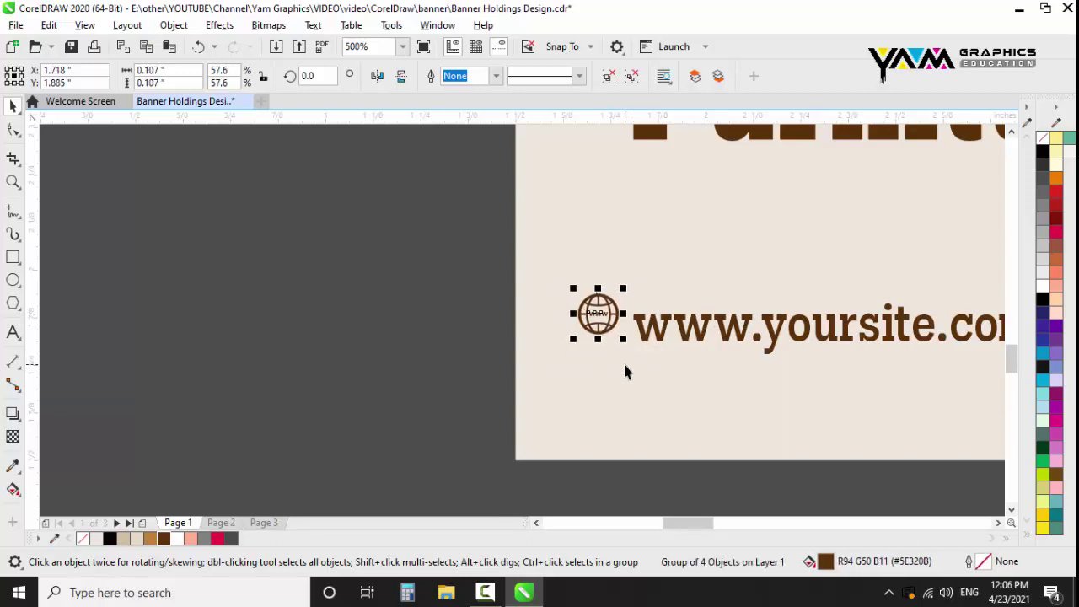
Shrink the envelope icon to about 64% and nudge it in line with the e-mail address
{"action": "scroll", "coordinate": [601, 345], "scroll_direction": "down", "scroll_amount": 3}
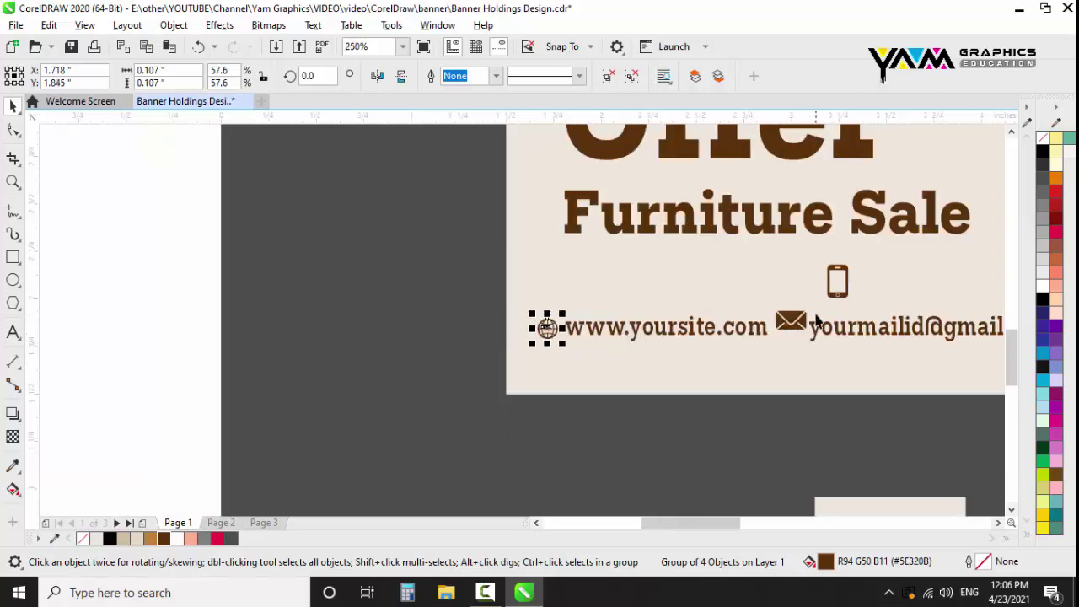
{"action": "scroll", "coordinate": [790, 317], "scroll_direction": "up", "scroll_amount": 3}
{"action": "left_click", "coordinate": [799, 318]}
{"action": "left_click_drag", "start_coordinate": [801, 302], "coordinate": [784, 317]}
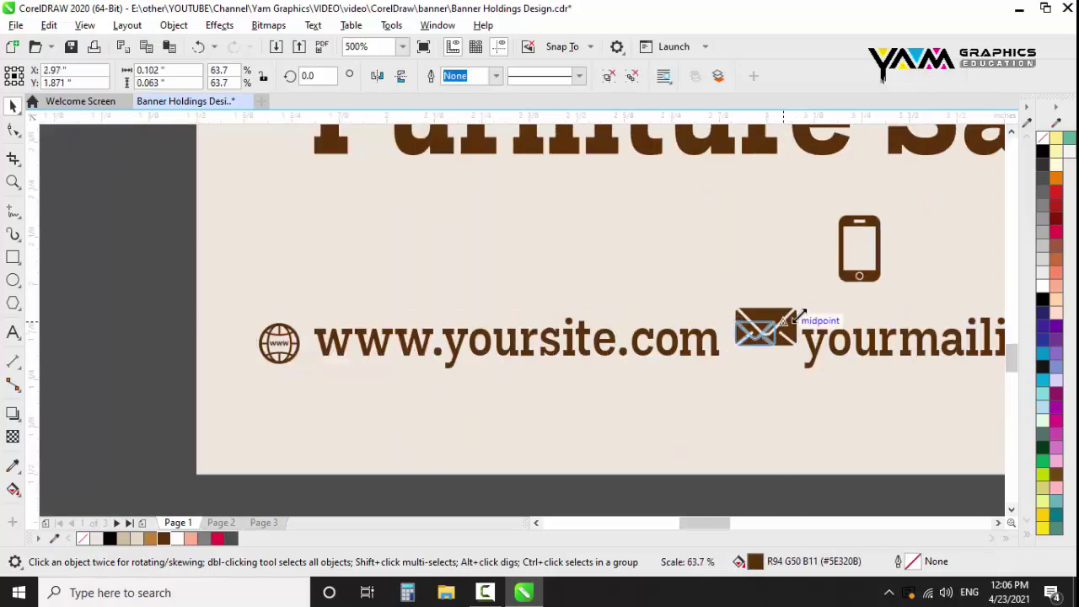
{"action": "key", "text": "Down"}
{"action": "key", "text": "Down"}
{"action": "key", "text": "Right"}
{"action": "key", "text": "Right"}
{"action": "key", "text": "Right"}
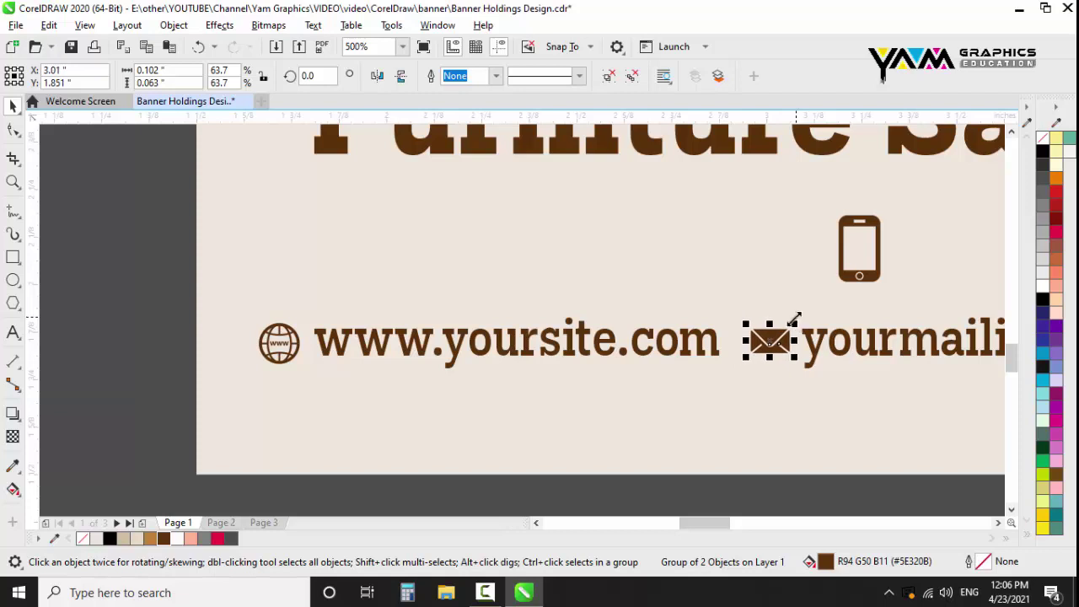
Place the phone icon at half size before the customer care text, then select the whole contact row
{"action": "scroll", "coordinate": [654, 327], "scroll_direction": "down", "scroll_amount": 3}
{"action": "scroll", "coordinate": [549, 306], "scroll_direction": "down", "scroll_amount": 2}
{"action": "scroll", "coordinate": [776, 301], "scroll_direction": "up", "scroll_amount": 3}
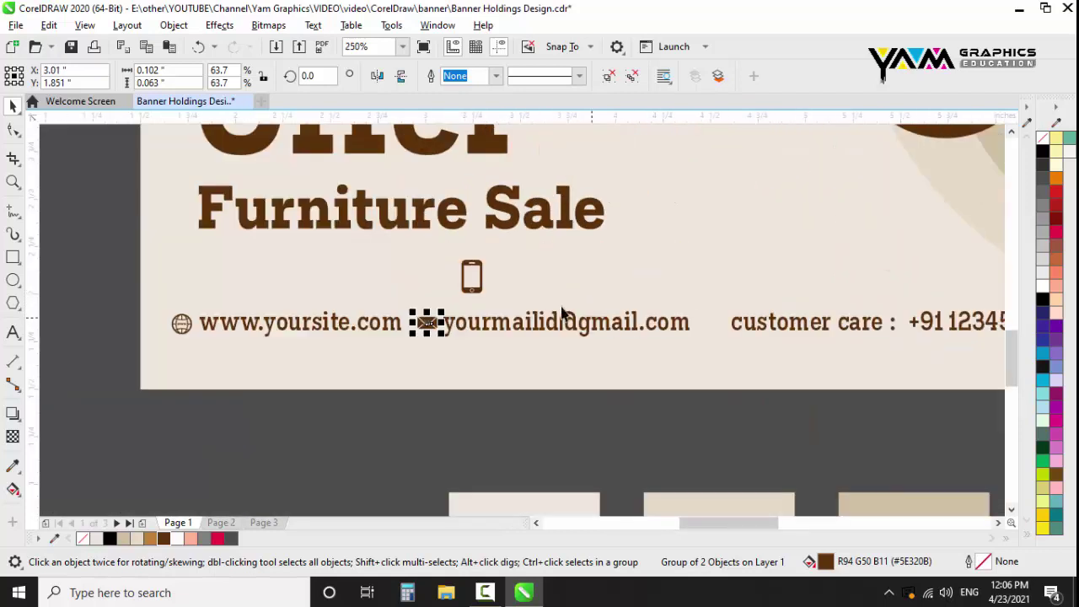
{"action": "mouse_move", "coordinate": [478, 296]}
{"action": "left_mouse_down"}
{"action": "mouse_move", "coordinate": [745, 333]}
{"action": "mouse_move", "coordinate": [722, 334]}
{"action": "left_mouse_up"}
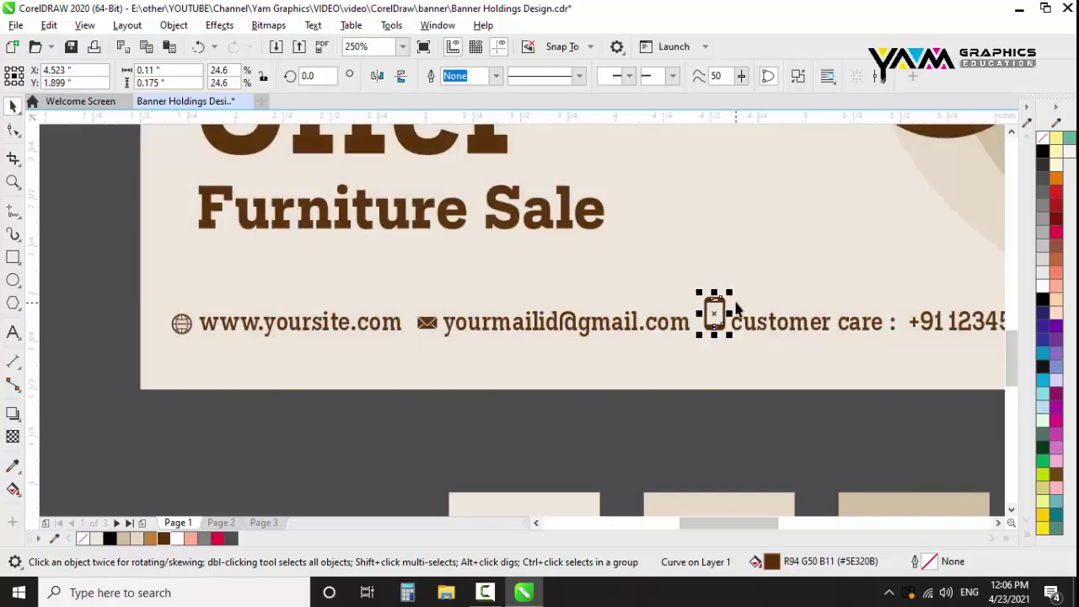
{"action": "left_click_drag", "start_coordinate": [732, 290], "coordinate": [727, 306]}
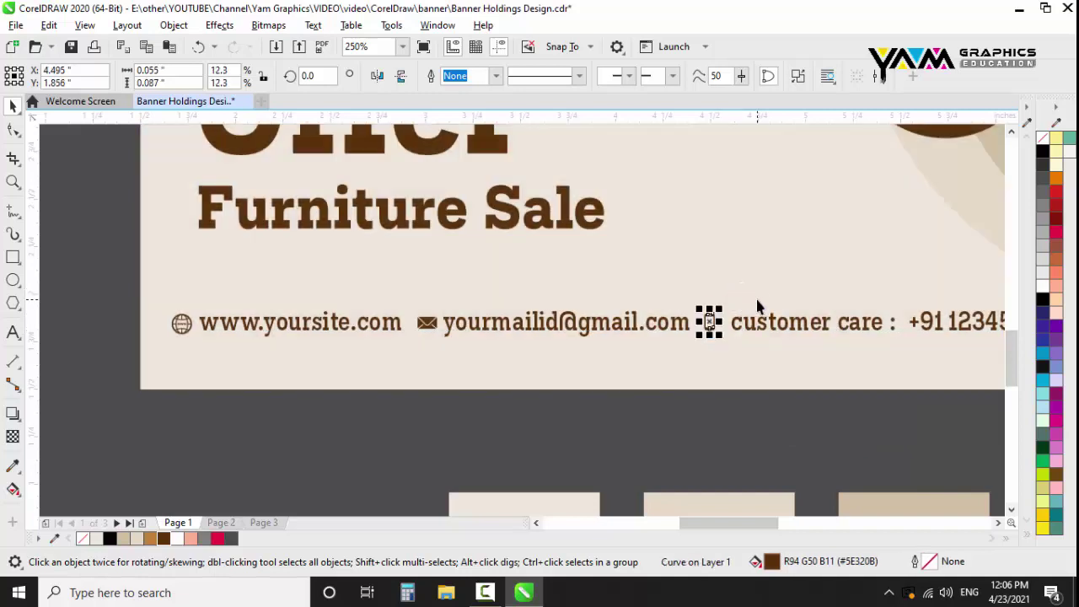
{"action": "key", "text": "Right"}
{"action": "key", "text": "Right"}
{"action": "key", "text": "Right"}
{"action": "key", "text": "Down"}
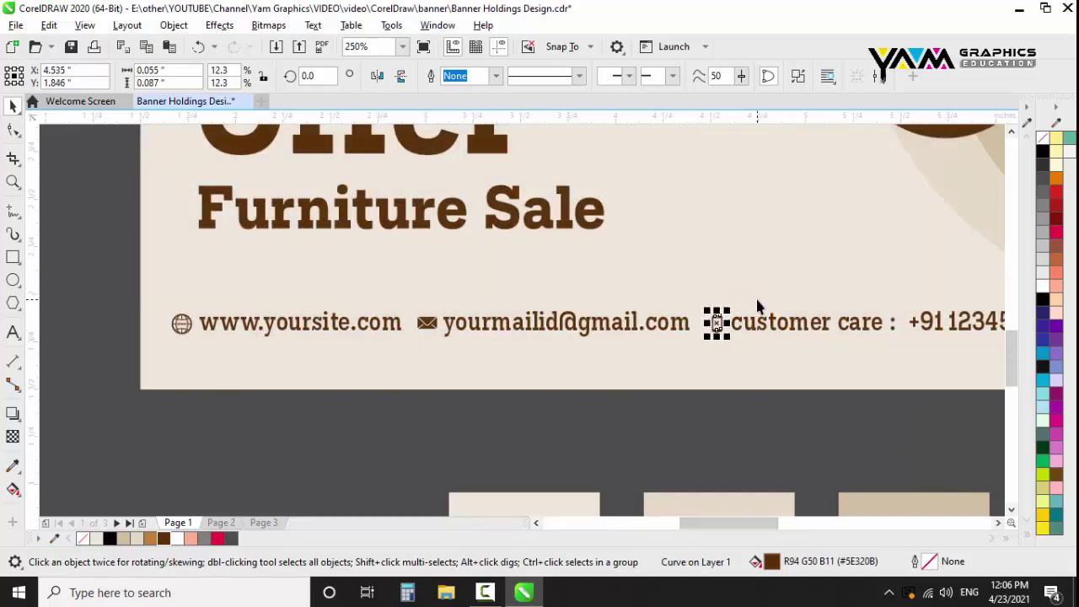
{"action": "scroll", "coordinate": [505, 330], "scroll_direction": "down", "scroll_amount": 2}
{"action": "left_click_drag", "start_coordinate": [144, 289], "coordinate": [815, 362]}
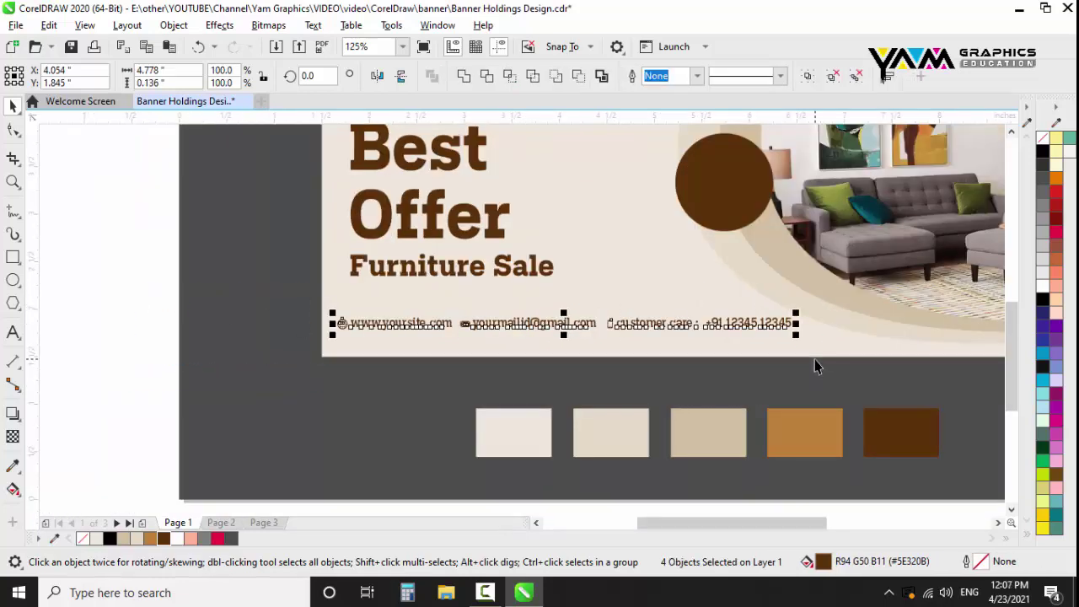
Group the contact row with its three icons and left-align it with Furniture Sale
{"action": "key", "text": "ctrl+g"}
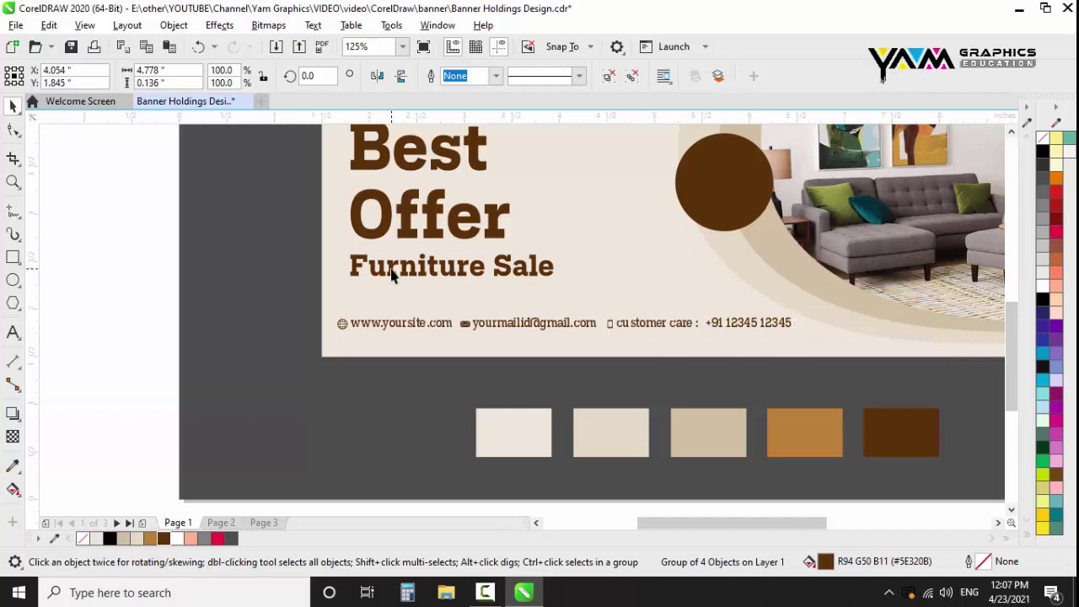
{"action": "left_click", "coordinate": [392, 269], "text": "shift"}
{"action": "key", "text": "l"}
{"action": "key", "text": "Escape"}
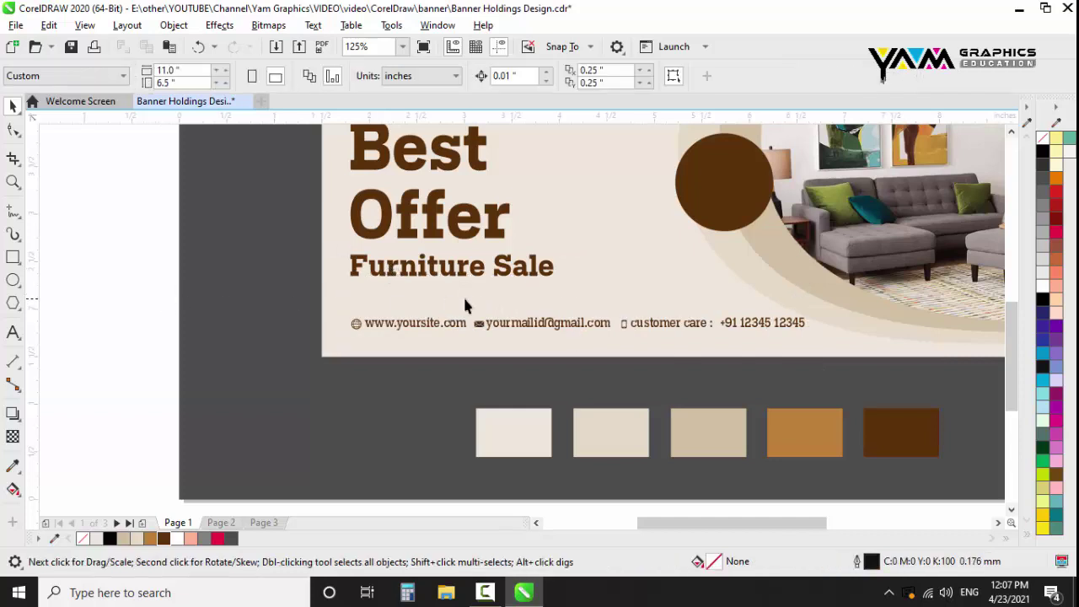
{"action": "scroll", "coordinate": [474, 321], "scroll_direction": "down", "scroll_amount": 2}
{"action": "scroll", "coordinate": [482, 270], "scroll_direction": "up", "scroll_amount": 2}
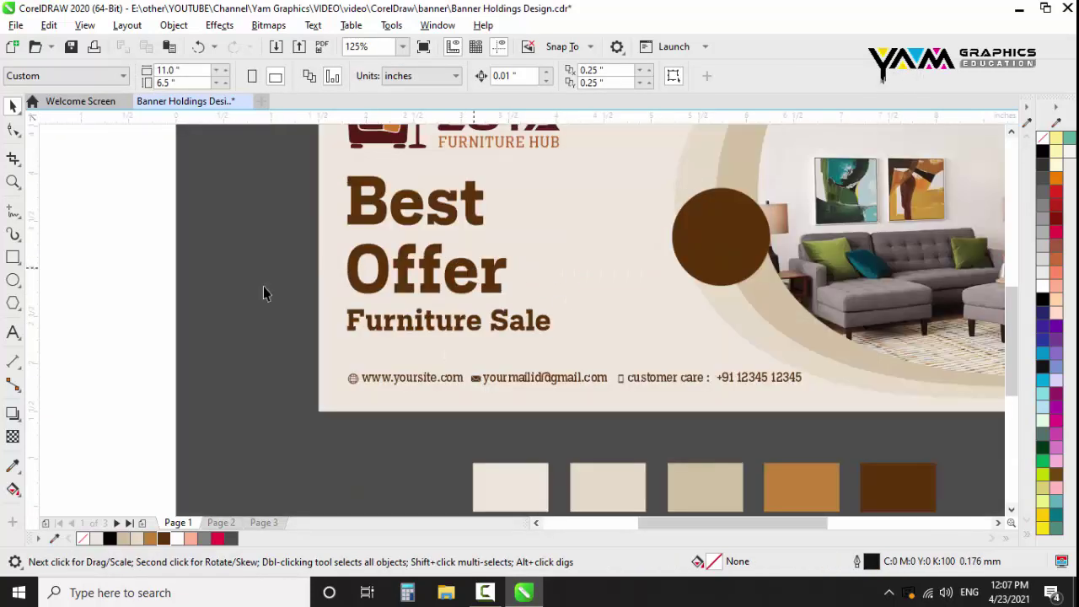
Set the vertical guideline at Furniture Sale's left edge and zoom out
{"action": "left_click_drag", "start_coordinate": [337, 316], "coordinate": [346, 330]}
{"action": "left_click_drag", "start_coordinate": [347, 330], "coordinate": [347, 331]}
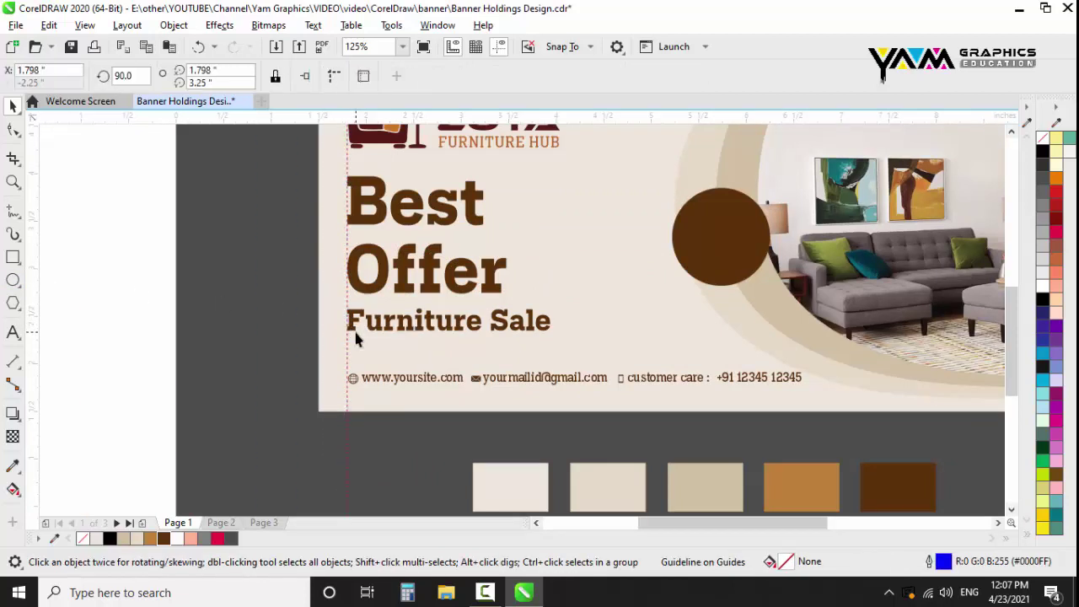
{"action": "key", "text": "Escape"}
{"action": "scroll", "coordinate": [424, 313], "scroll_direction": "down", "scroll_amount": 2}
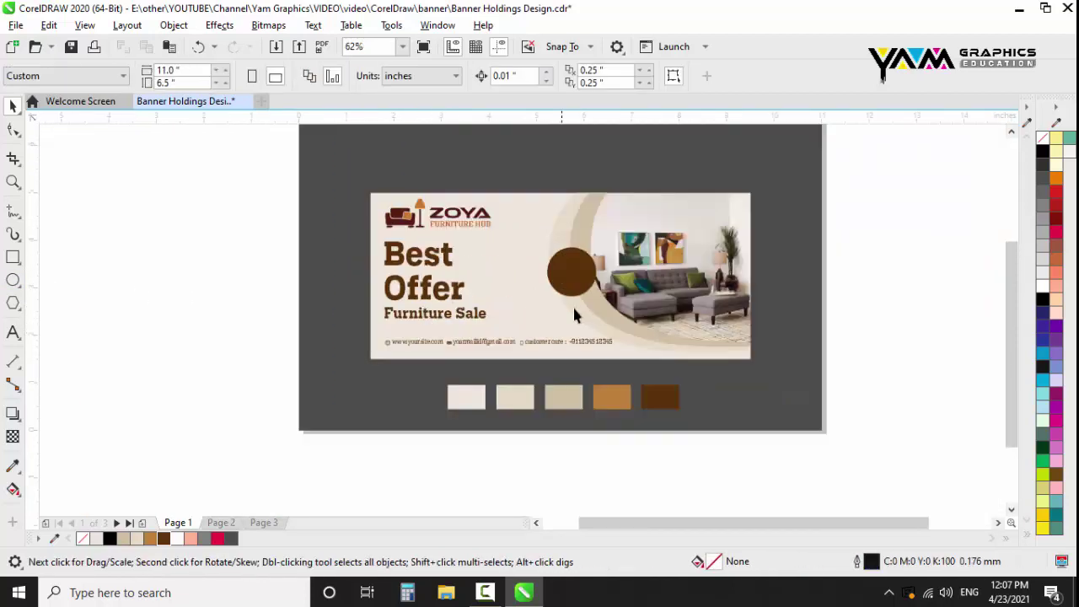
{"action": "scroll", "coordinate": [501, 287], "scroll_direction": "down", "scroll_amount": 1}
Move Only This Week onto the brown circle, set it in Hefring Slab, and make it white
{"action": "scroll", "coordinate": [565, 234], "scroll_direction": "up", "scroll_amount": 1}
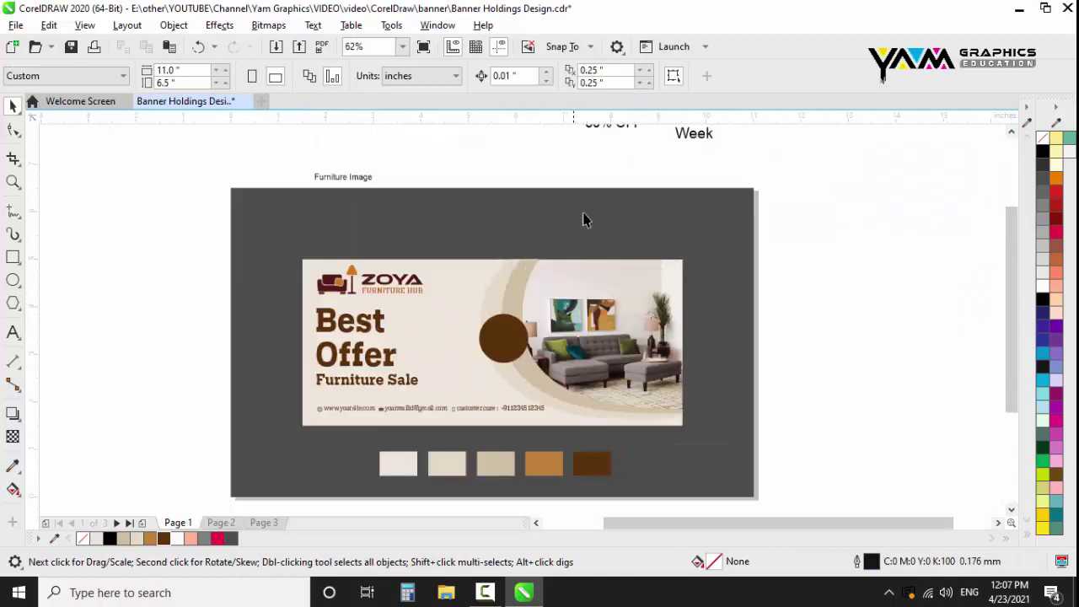
{"action": "scroll", "coordinate": [910, 200], "scroll_direction": "up", "scroll_amount": 1}
{"action": "scroll", "coordinate": [911, 201], "scroll_direction": "up", "scroll_amount": 1}
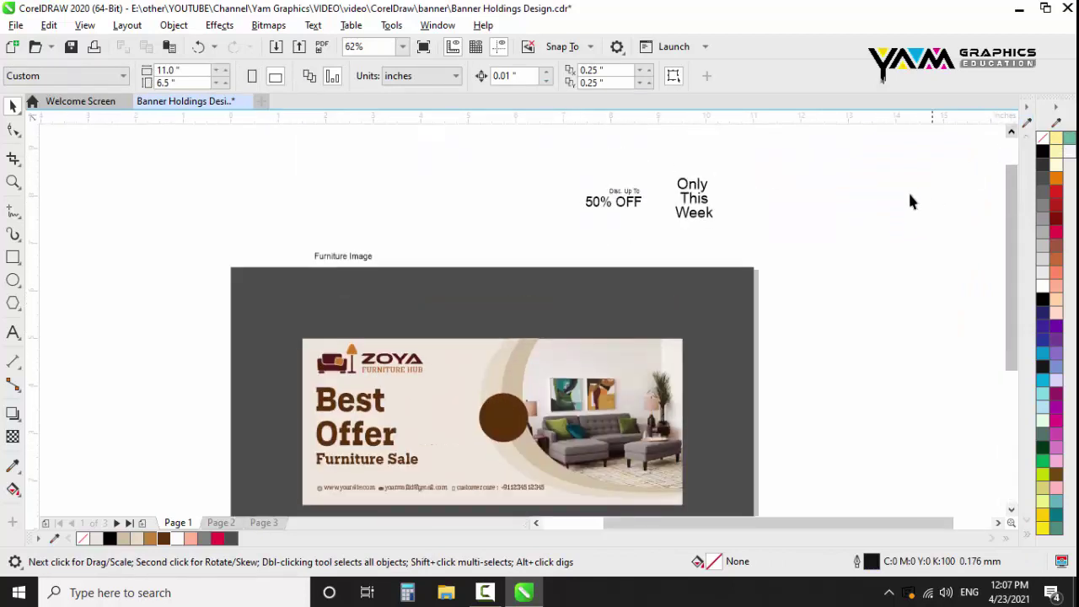
{"action": "left_click_drag", "start_coordinate": [699, 206], "coordinate": [512, 419]}
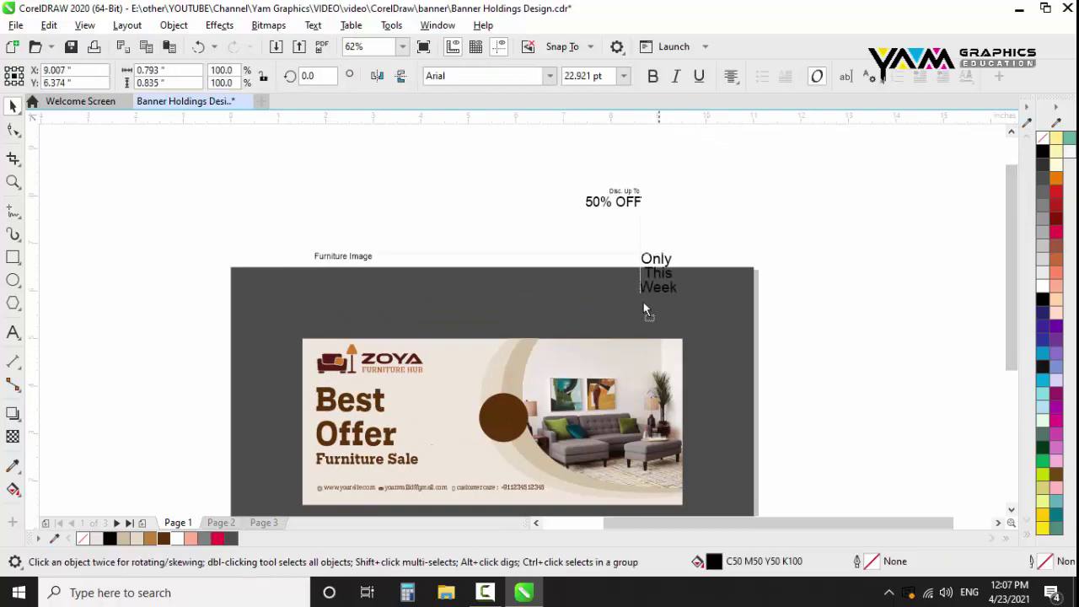
{"action": "scroll", "coordinate": [511, 419], "scroll_direction": "up", "scroll_amount": 2}
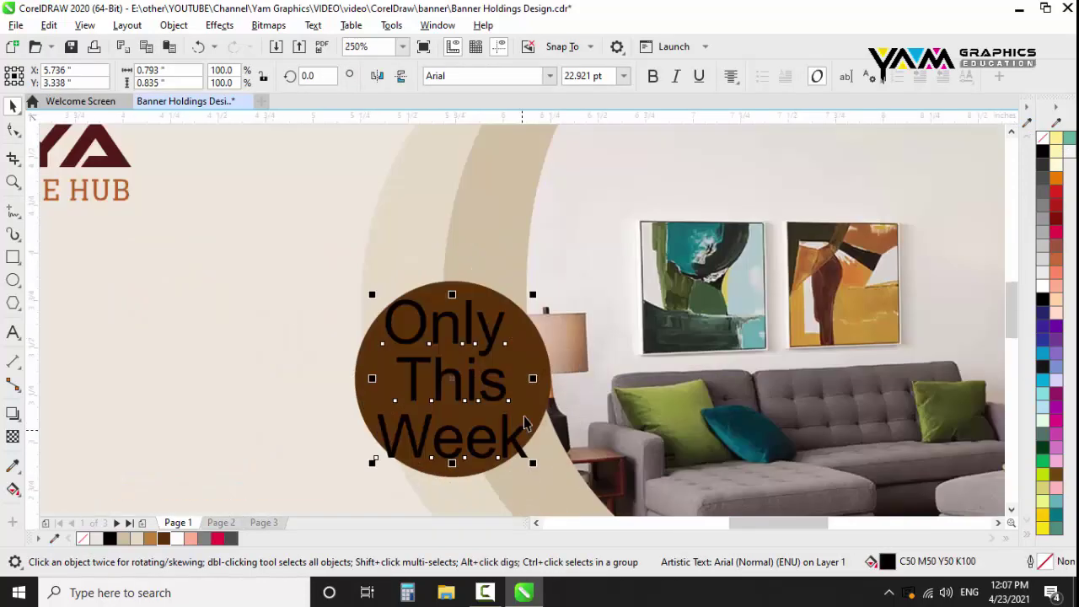
{"action": "left_click", "coordinate": [549, 75]}
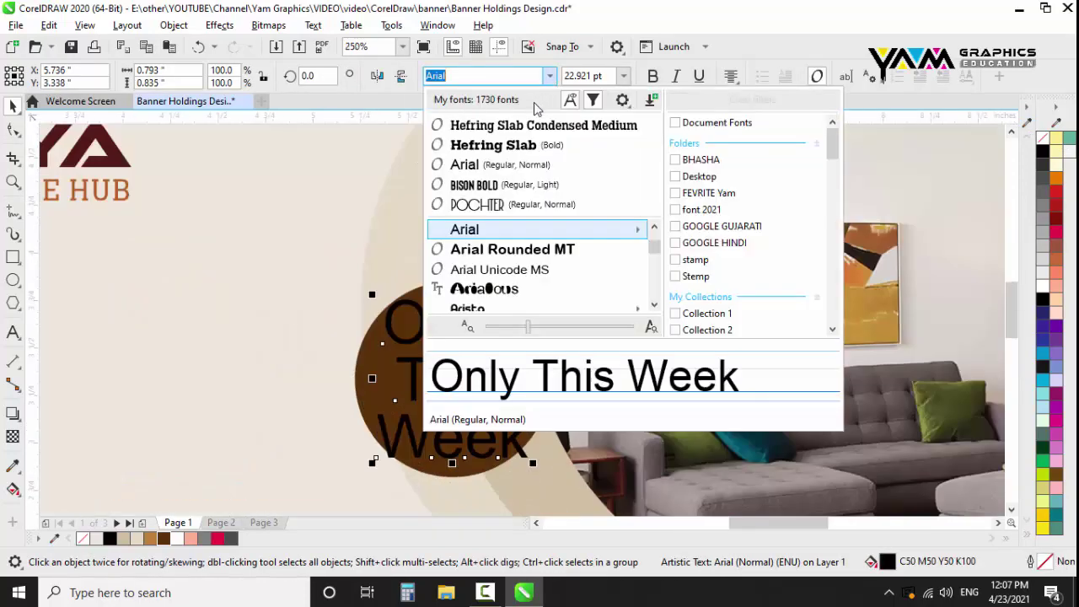
{"action": "left_click", "coordinate": [519, 145]}
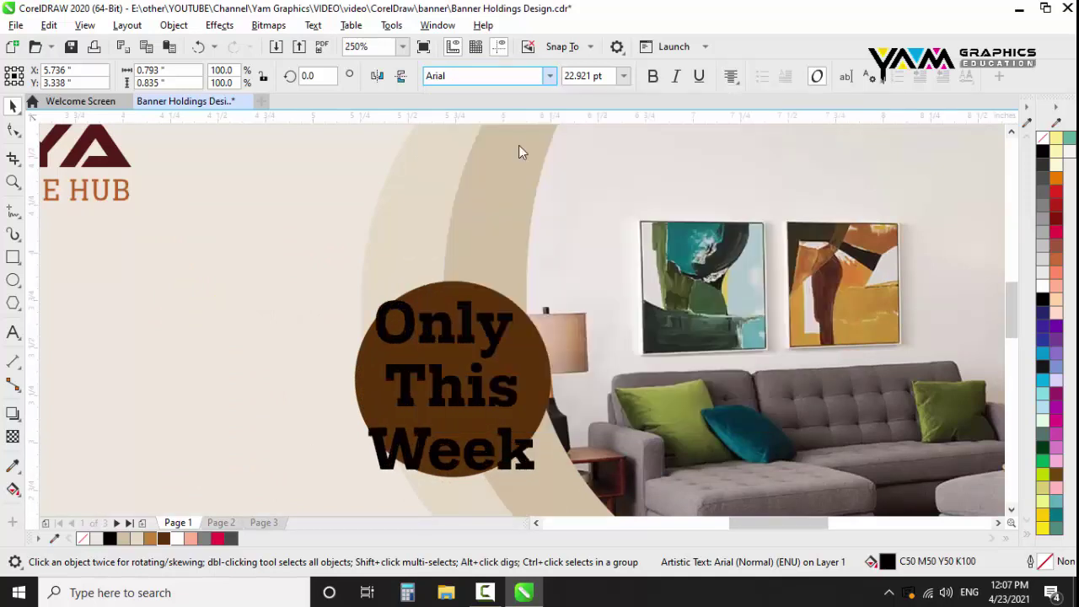
{"action": "left_click", "coordinate": [1042, 287]}
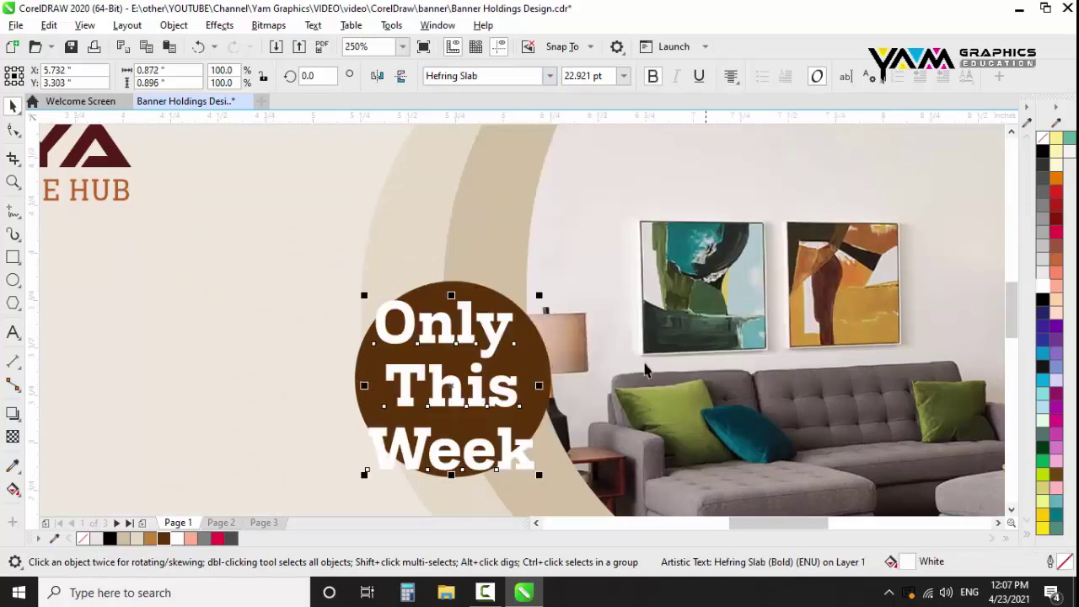
Resize Only This Week to fit the circle in Hefring Slab Condensed Medium at 16.777 pt
{"action": "left_click", "coordinate": [530, 470]}
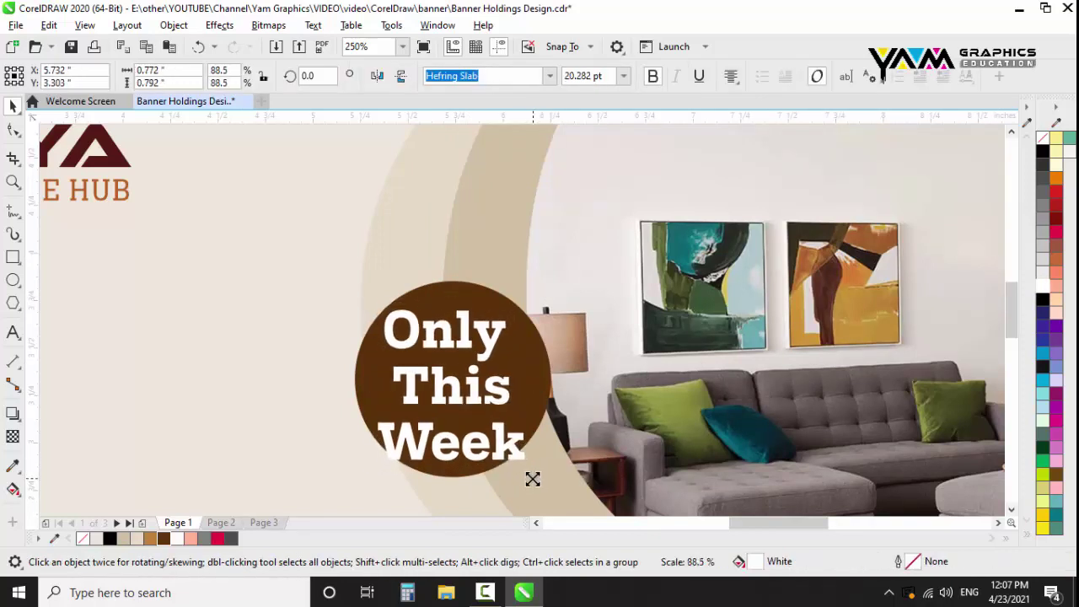
{"action": "left_click_drag", "start_coordinate": [543, 479], "coordinate": [520, 476]}
{"action": "left_click", "coordinate": [550, 76]}
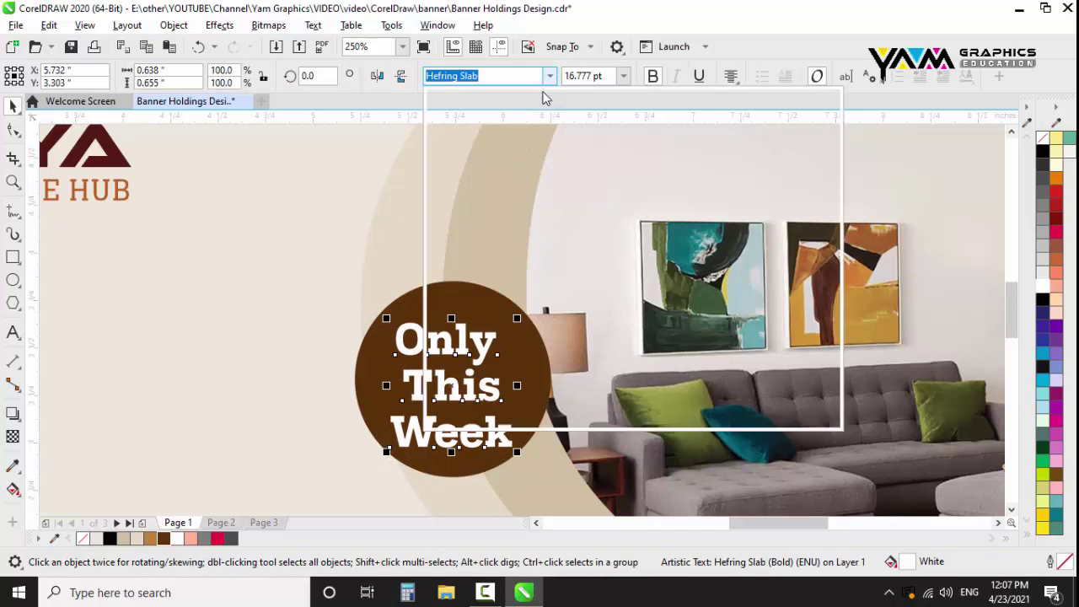
{"action": "left_click", "coordinate": [520, 148]}
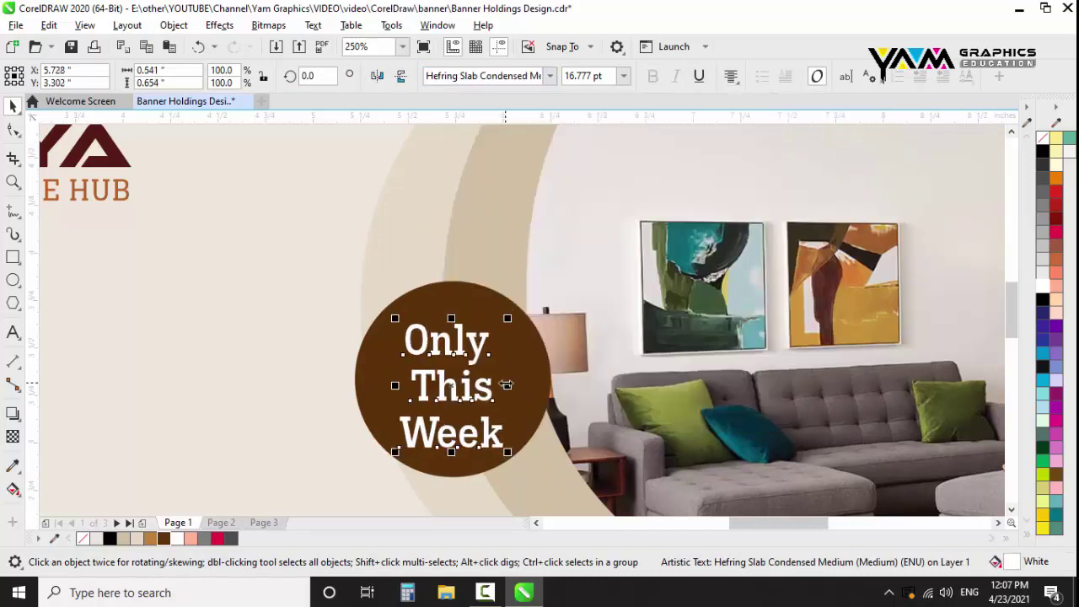
{"action": "left_click_drag", "start_coordinate": [505, 384], "coordinate": [513, 385]}
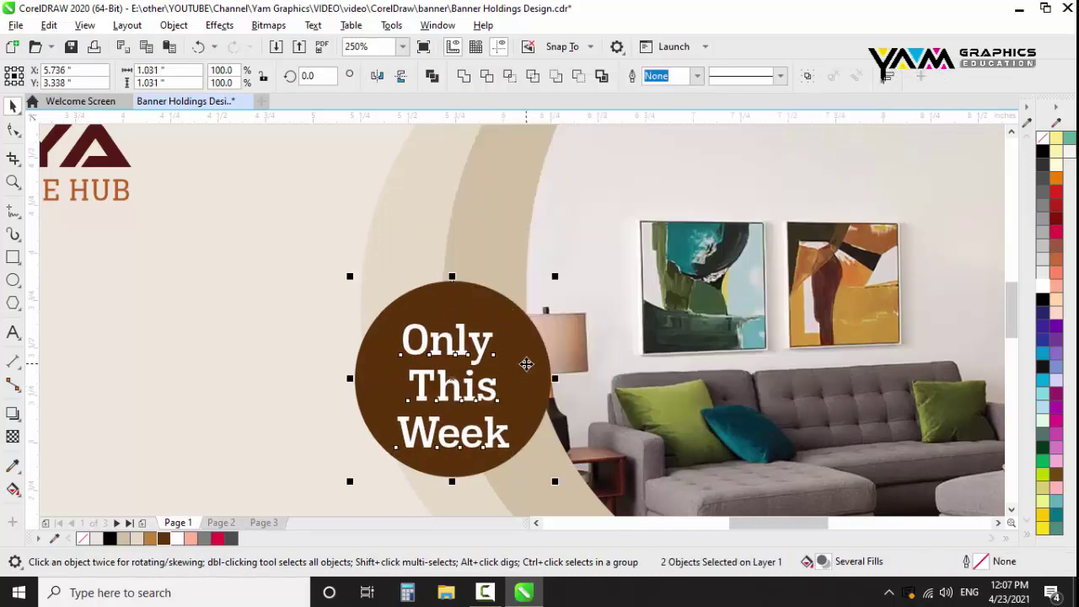
Save the banner, then shift the logo and headline block right and enlarge it
{"action": "left_click", "coordinate": [583, 329]}
{"action": "scroll", "coordinate": [476, 316], "scroll_direction": "down", "scroll_amount": 1}
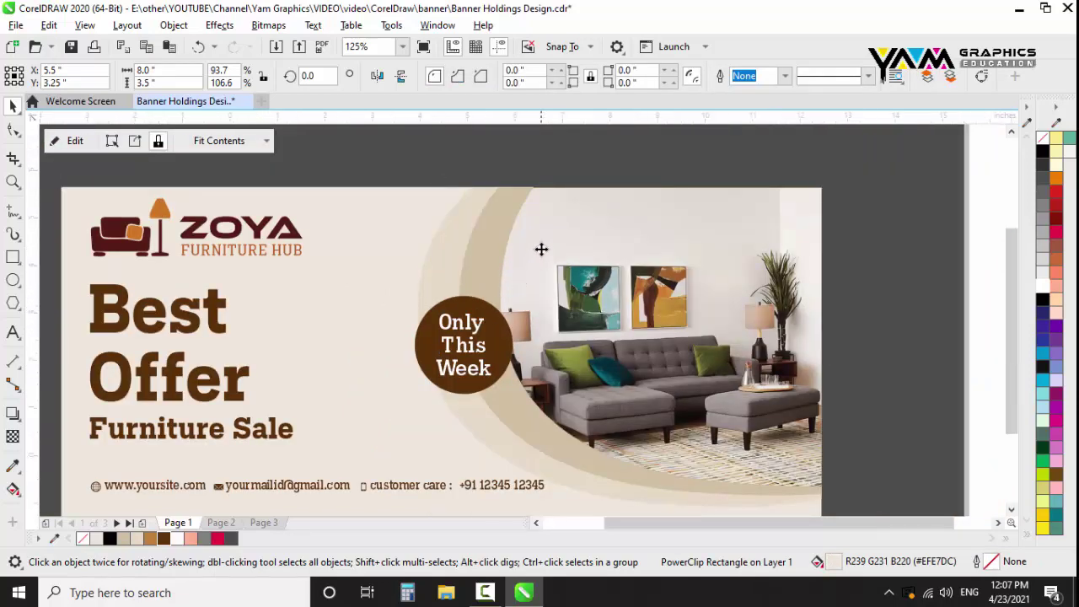
{"action": "scroll", "coordinate": [539, 247], "scroll_direction": "down", "scroll_amount": 1}
{"action": "key", "text": "ctrl+s"}
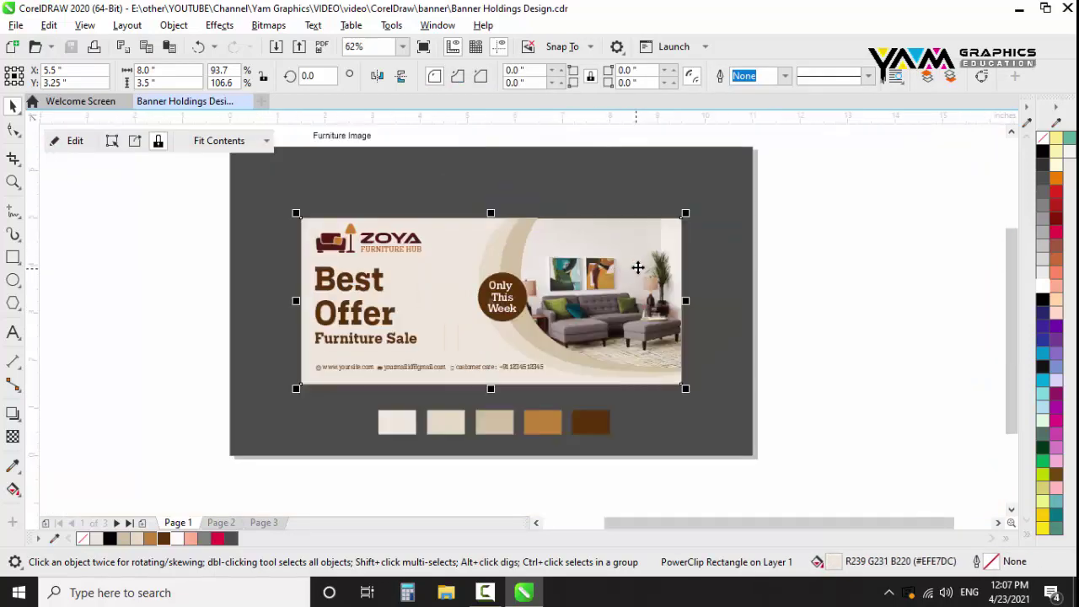
{"action": "key", "text": "Escape"}
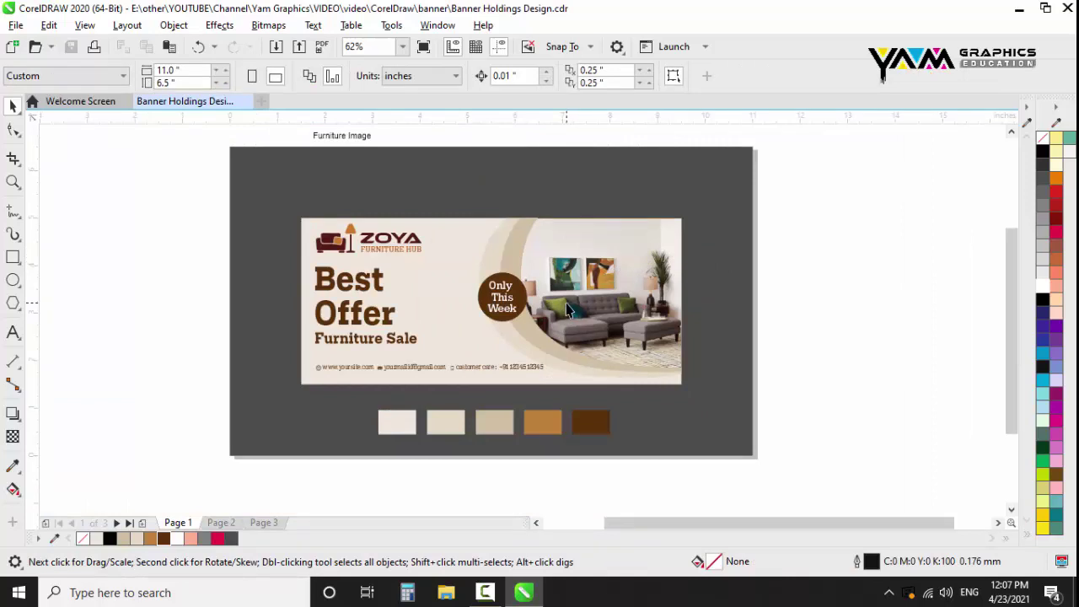
{"action": "left_click_drag", "start_coordinate": [164, 186], "coordinate": [460, 358]}
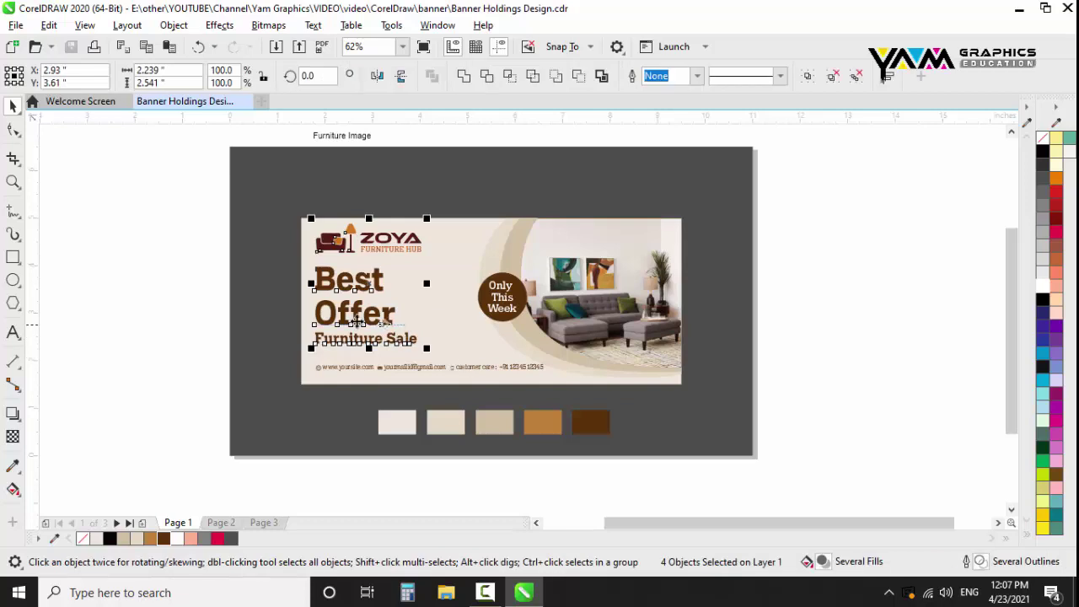
{"action": "mouse_move", "coordinate": [355, 318]}
{"action": "left_mouse_down"}
{"action": "mouse_move", "coordinate": [365, 331]}
{"action": "mouse_move", "coordinate": [379, 314]}
{"action": "left_mouse_up"}
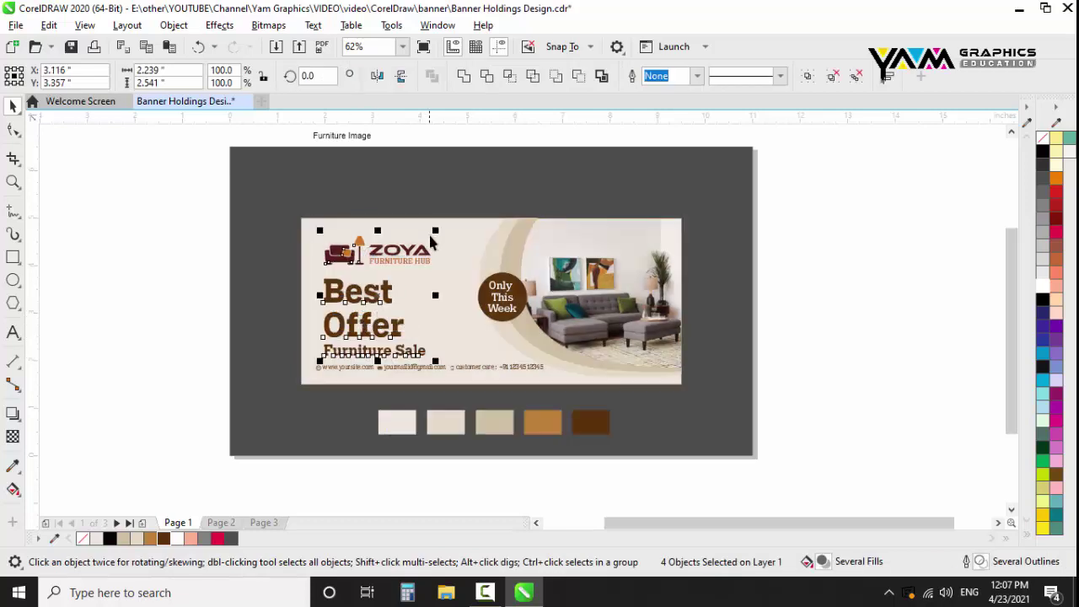
{"action": "left_click_drag", "start_coordinate": [435, 230], "coordinate": [442, 222]}
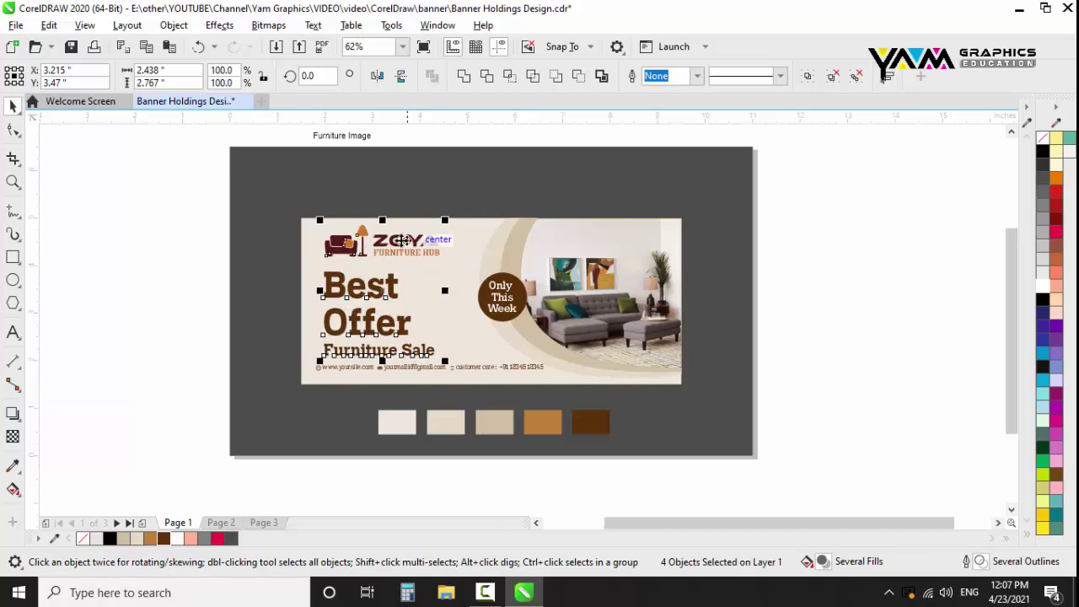
Shrink the ZOYA logo to 1.557 inches and reselect the headline text with the logo
{"action": "left_click", "coordinate": [423, 228]}
{"action": "left_click", "coordinate": [413, 251]}
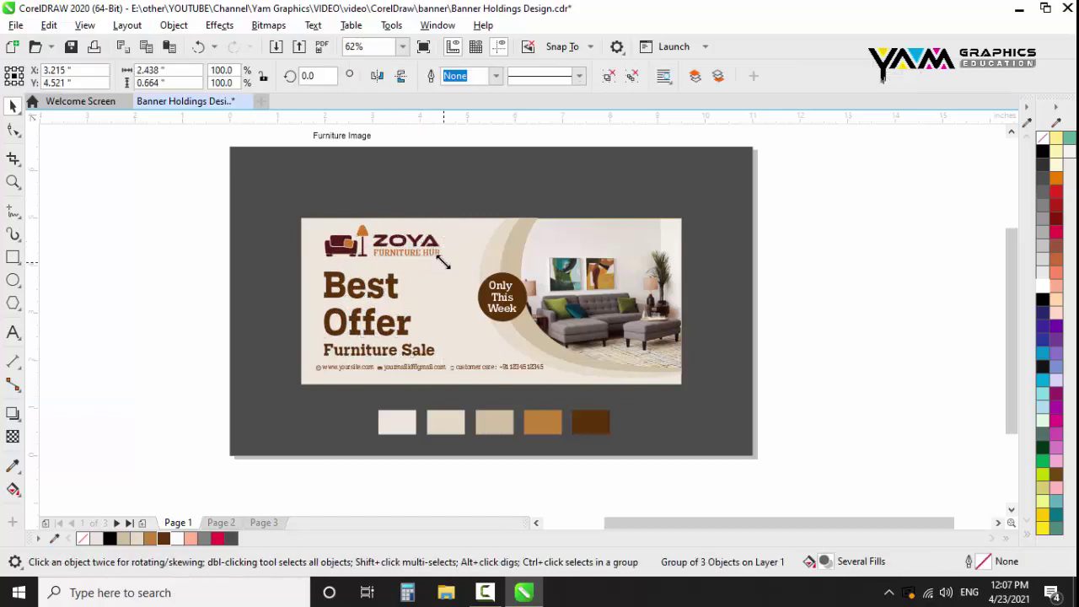
{"action": "left_click_drag", "start_coordinate": [444, 261], "coordinate": [403, 250]}
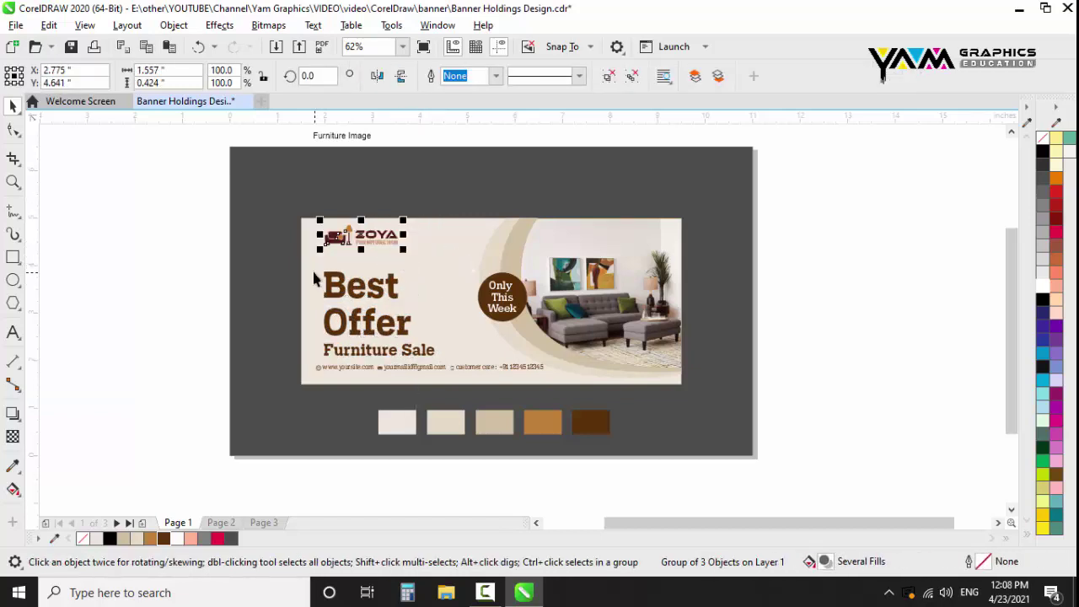
{"action": "left_click_drag", "start_coordinate": [250, 251], "coordinate": [430, 359]}
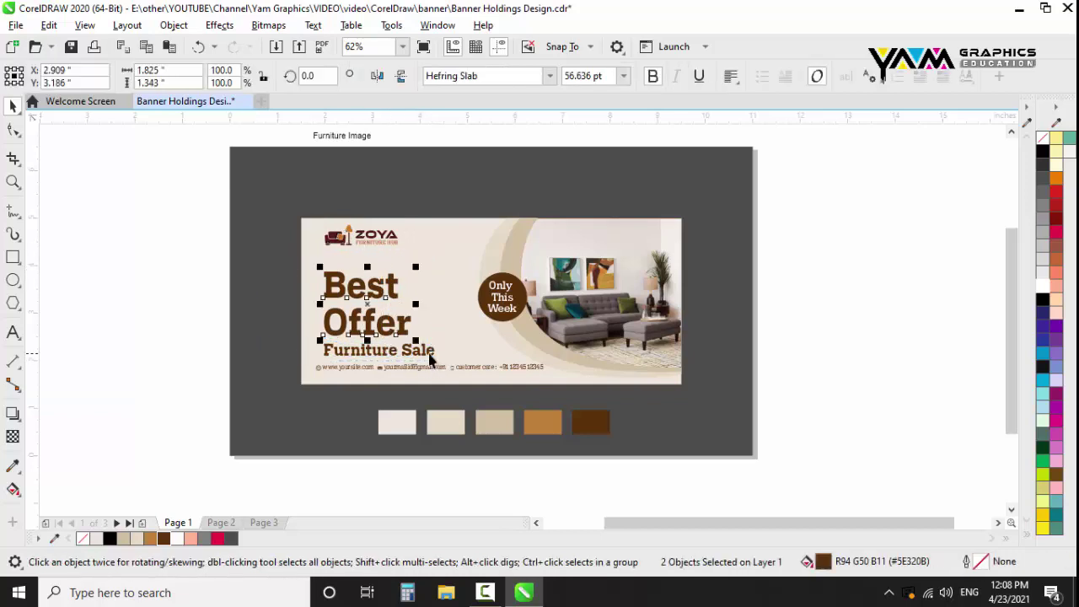
{"action": "mouse_move", "coordinate": [203, 259]}
{"action": "left_mouse_down"}
{"action": "mouse_move", "coordinate": [443, 371]}
{"action": "mouse_move", "coordinate": [446, 345]}
{"action": "left_mouse_up"}
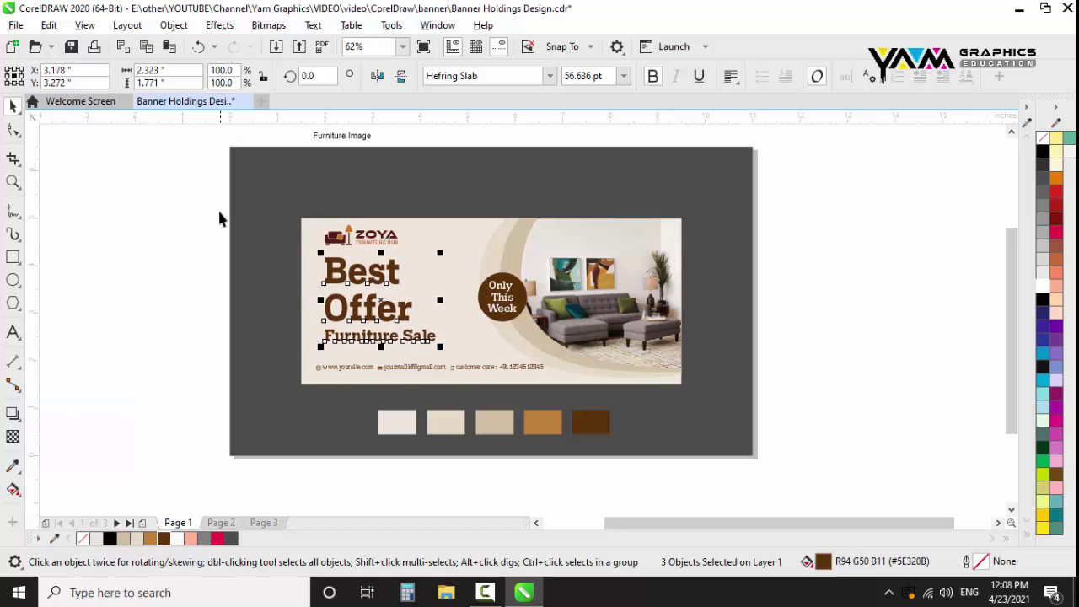
{"action": "left_click_drag", "start_coordinate": [218, 219], "coordinate": [453, 358]}
Nudge the grouped contact-info line slightly right under the headline and save the banner
{"action": "left_click", "coordinate": [356, 323]}
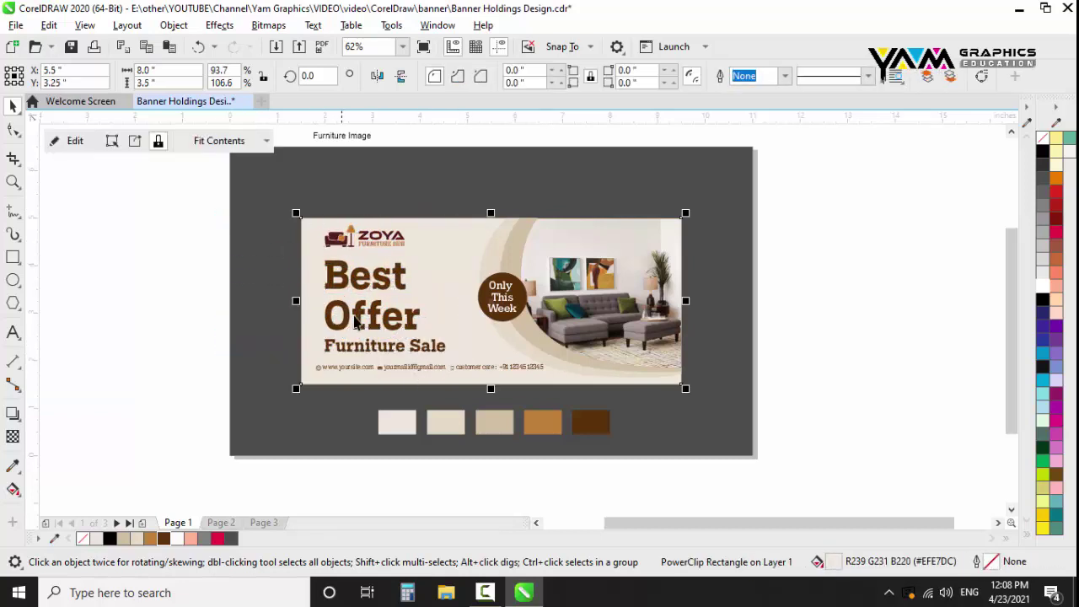
{"action": "scroll", "coordinate": [356, 323], "scroll_direction": "up", "scroll_amount": 2}
{"action": "left_click", "coordinate": [74, 300]}
{"action": "left_click", "coordinate": [333, 421]}
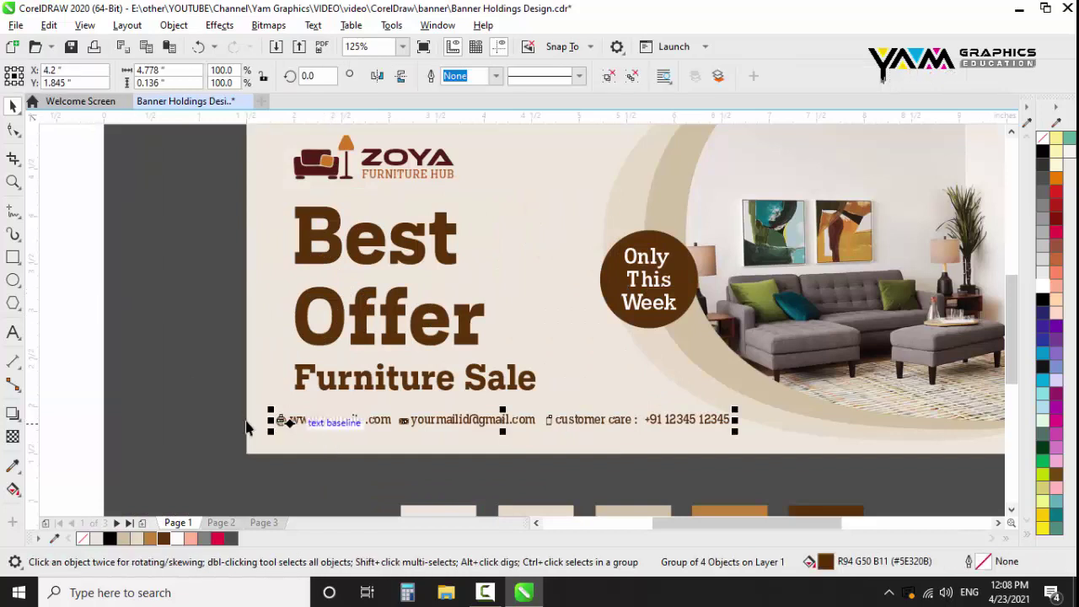
{"action": "key", "text": "Right"}
{"action": "key", "text": "Right"}
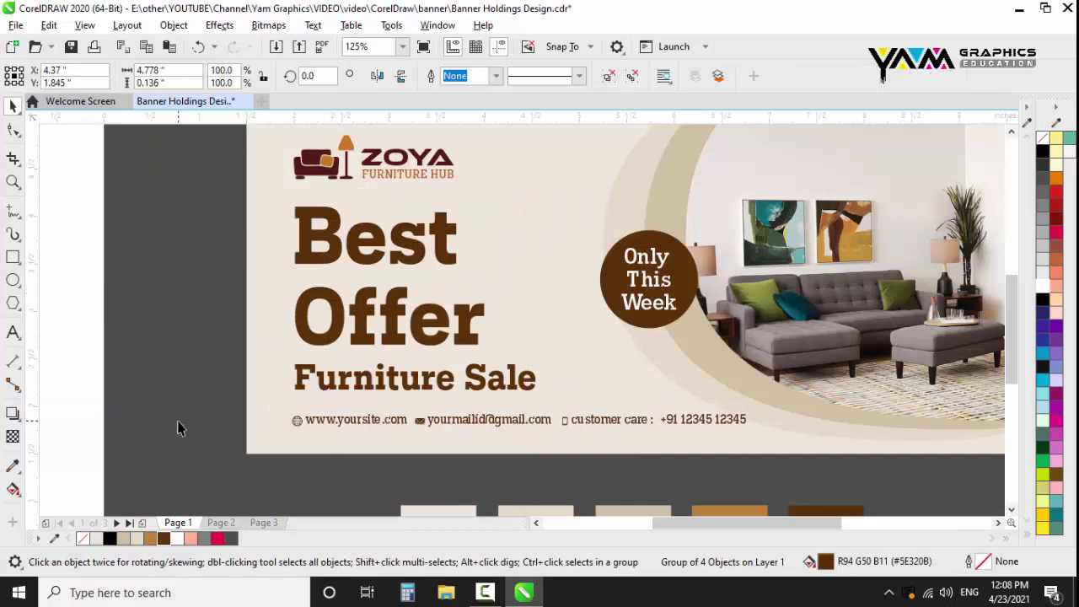
{"action": "key", "text": "Left"}
{"action": "key", "text": "Left"}
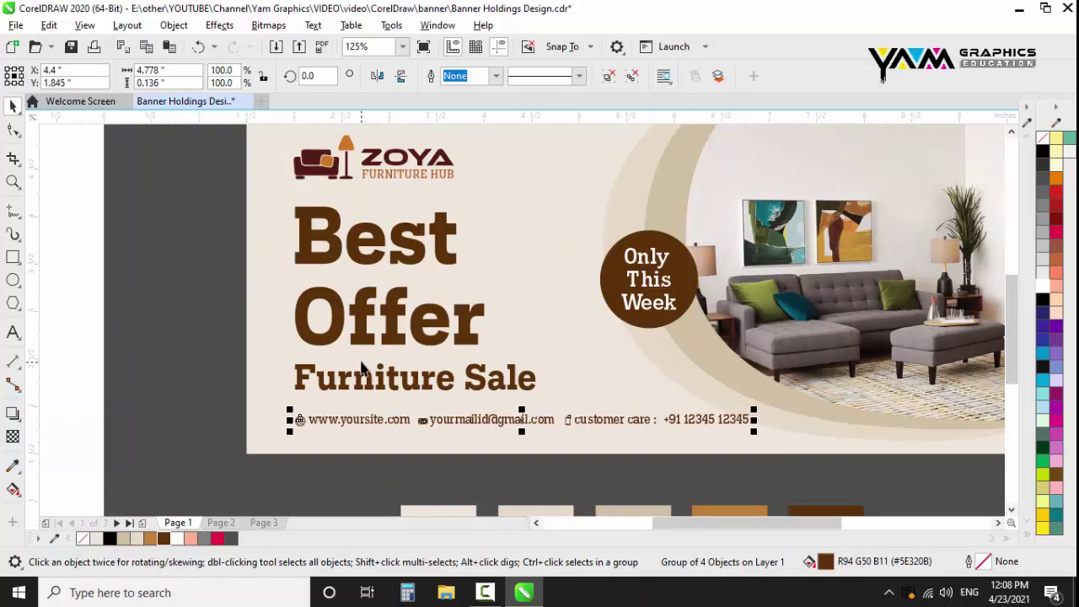
{"action": "scroll", "coordinate": [361, 368], "scroll_direction": "down", "scroll_amount": 2}
{"action": "left_click", "coordinate": [200, 319]}
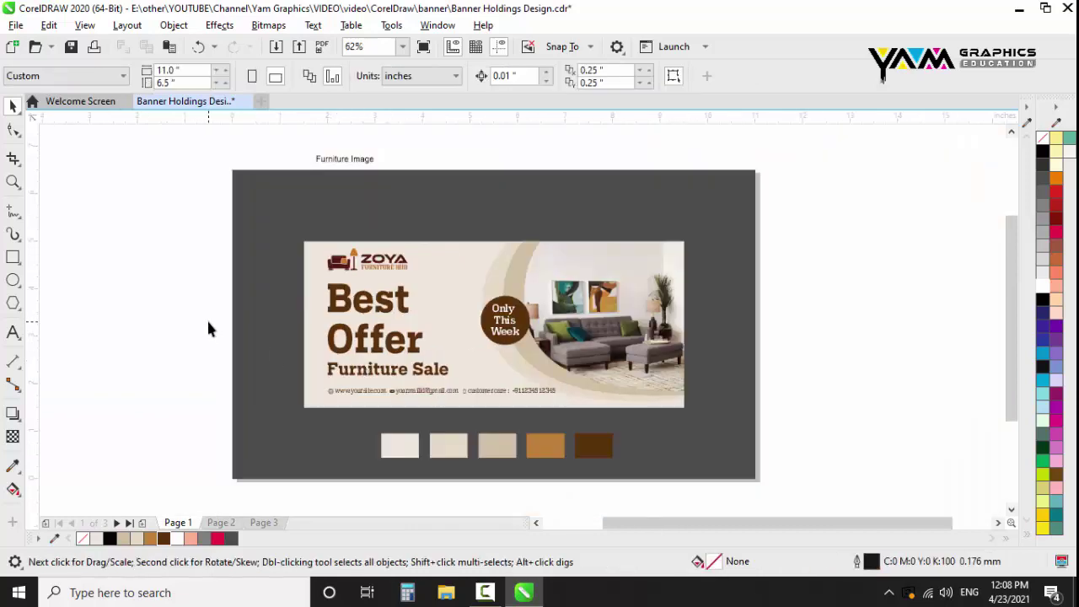
{"action": "key", "text": "ctrl+s"}
Draw an outline-free tan #BD8138 circle at the banner's left edge and copy it to the top right
{"action": "left_click", "coordinate": [12, 280]}
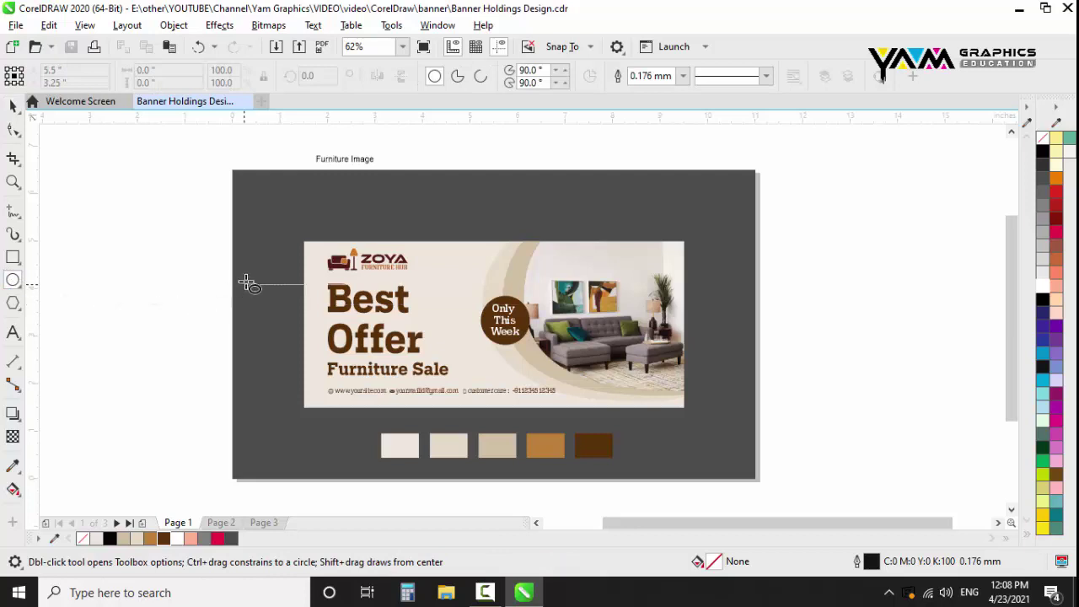
{"action": "mouse_move", "coordinate": [250, 270]}
{"action": "left_mouse_down"}
{"action": "mouse_move", "coordinate": [320, 358]}
{"action": "mouse_move", "coordinate": [314, 367]}
{"action": "left_mouse_up"}
{"action": "key", "text": "space"}
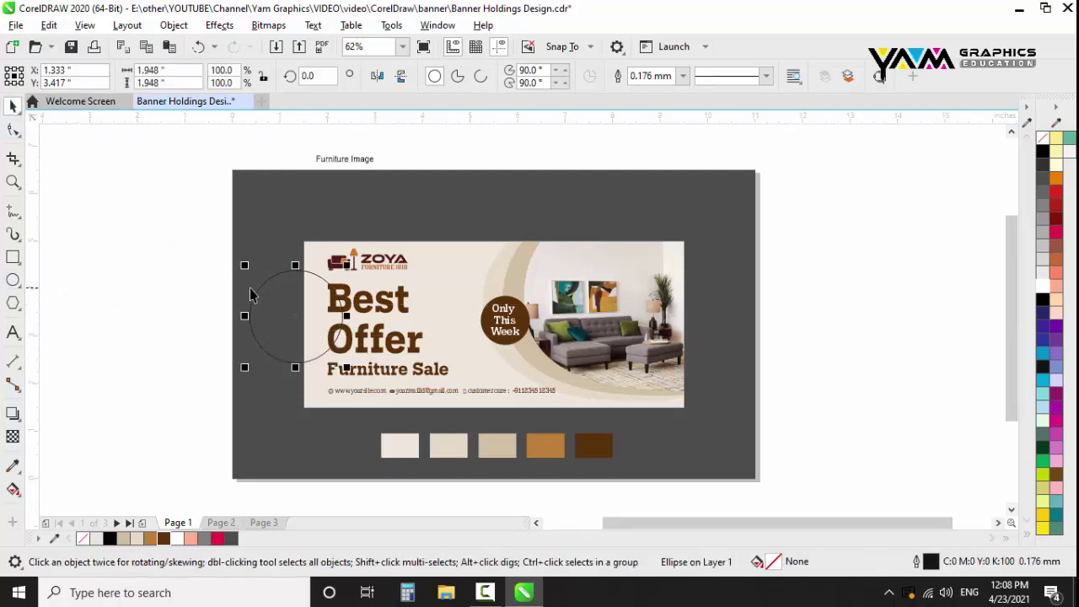
{"action": "left_click_drag", "start_coordinate": [252, 302], "coordinate": [250, 311]}
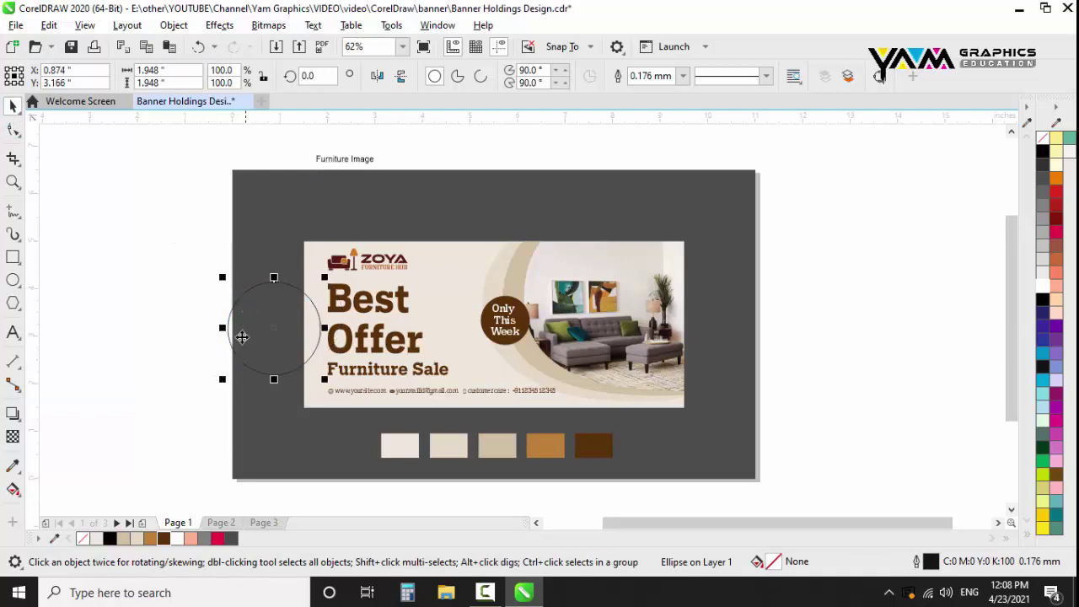
{"action": "left_click", "coordinate": [150, 539]}
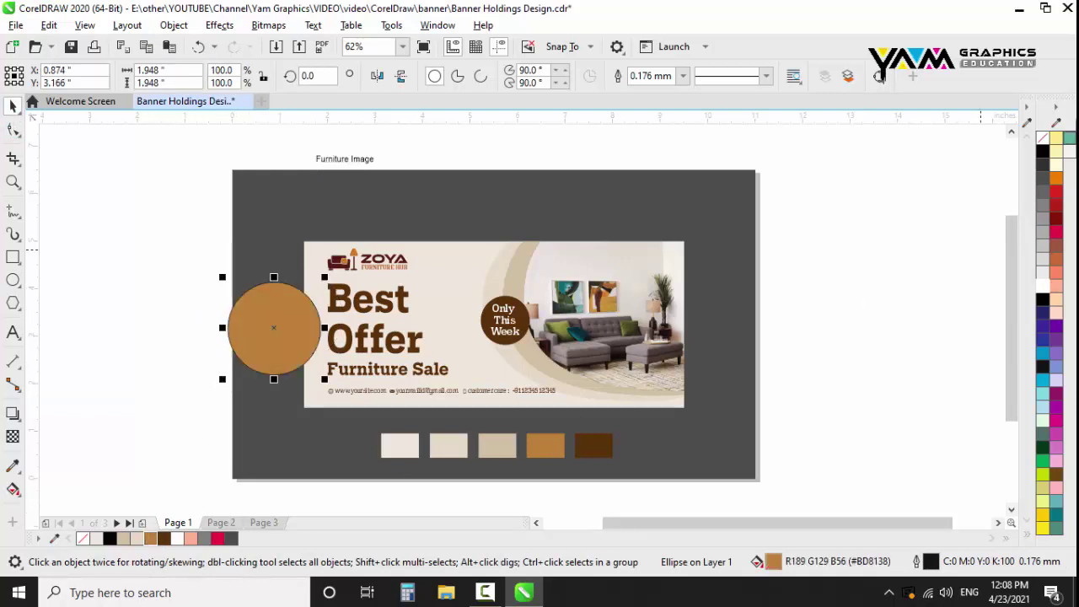
{"action": "right_click", "coordinate": [1043, 140]}
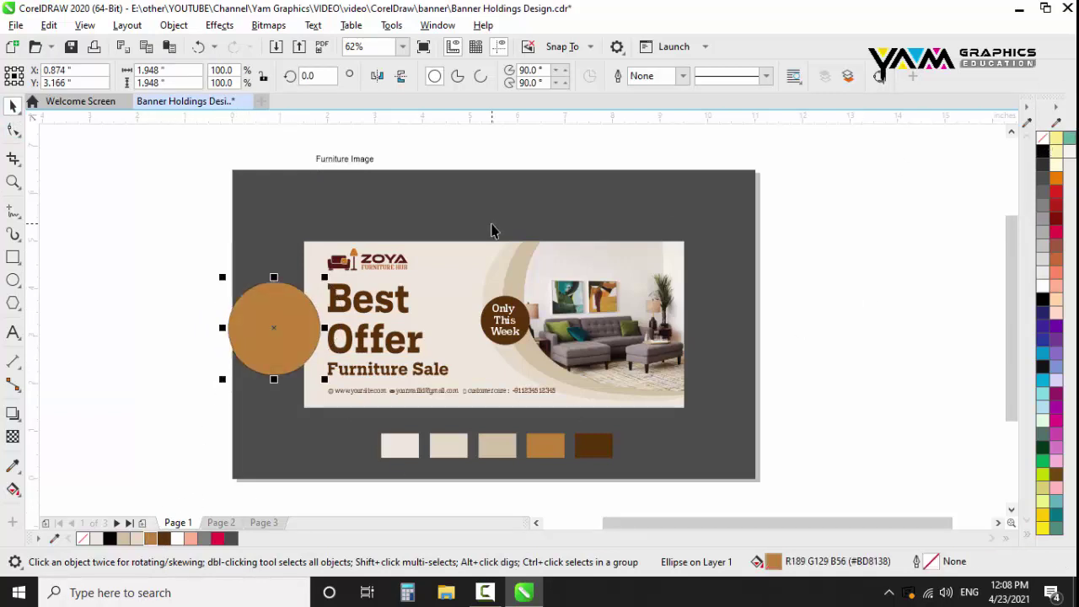
{"action": "mouse_move", "coordinate": [301, 312]}
{"action": "left_mouse_down"}
{"action": "mouse_move", "coordinate": [638, 237]}
{"action": "mouse_move", "coordinate": [733, 236]}
{"action": "left_mouse_up"}
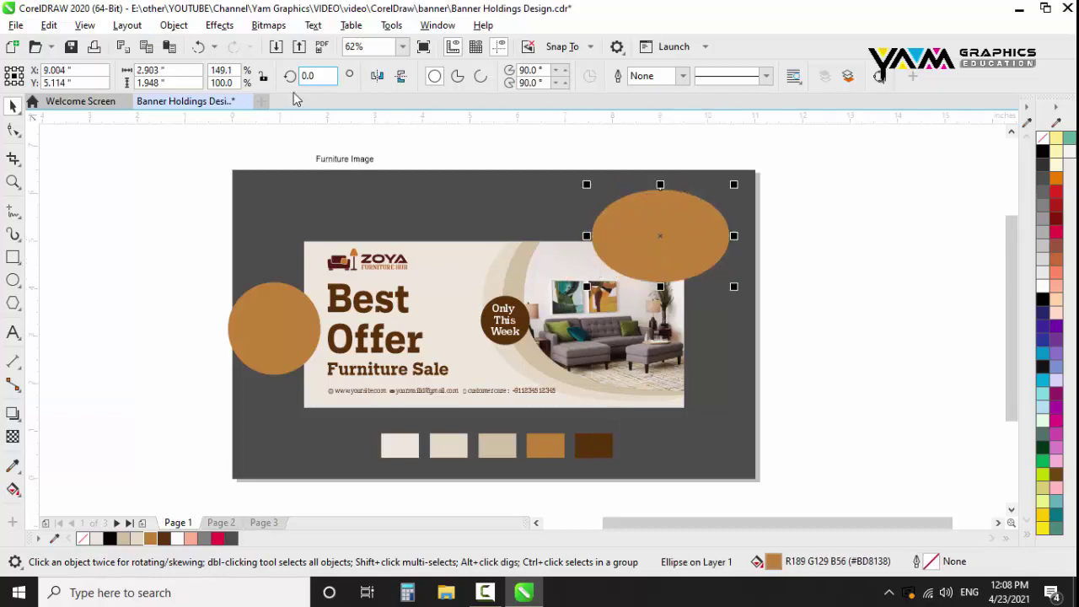
PowerClip the left tan circle inside the beige banner panel
{"action": "left_click", "coordinate": [274, 359]}
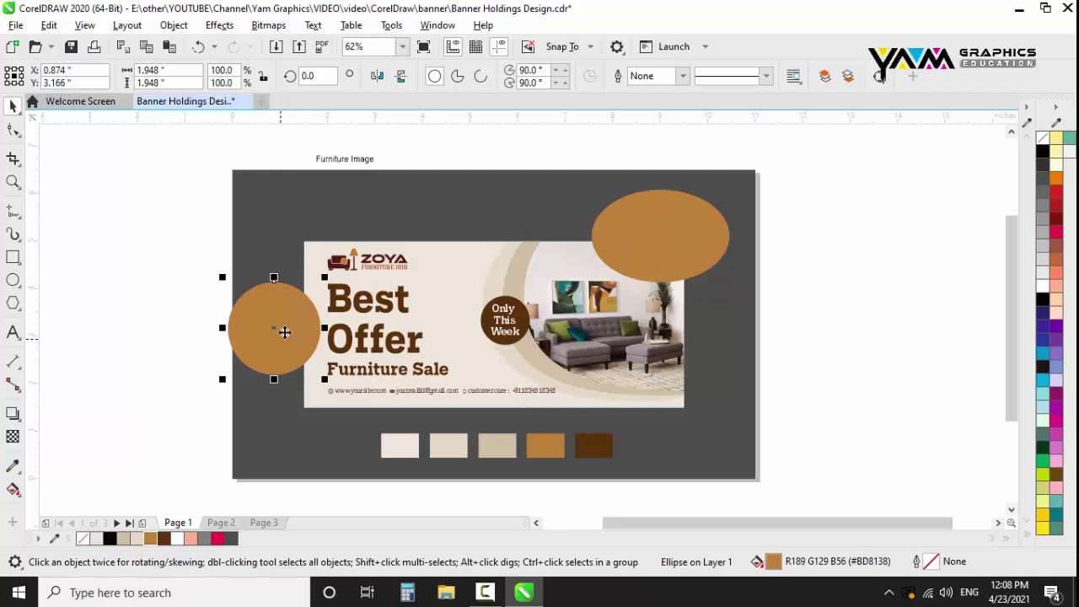
{"action": "left_click", "coordinate": [174, 25]}
{"action": "mouse_move", "coordinate": [245, 52]}
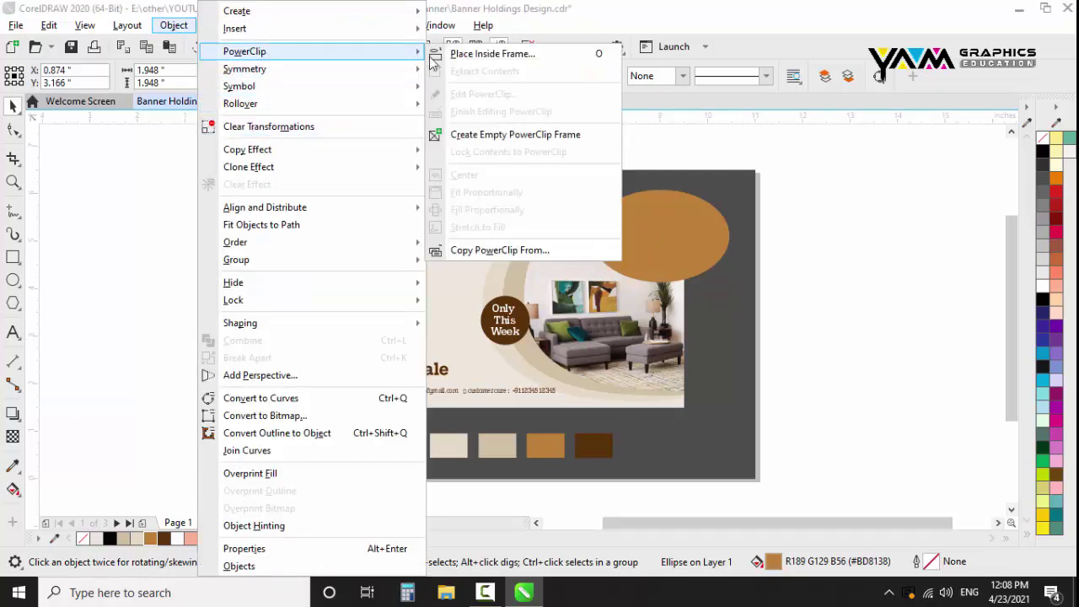
{"action": "left_click", "coordinate": [471, 55]}
{"action": "left_click", "coordinate": [427, 268]}
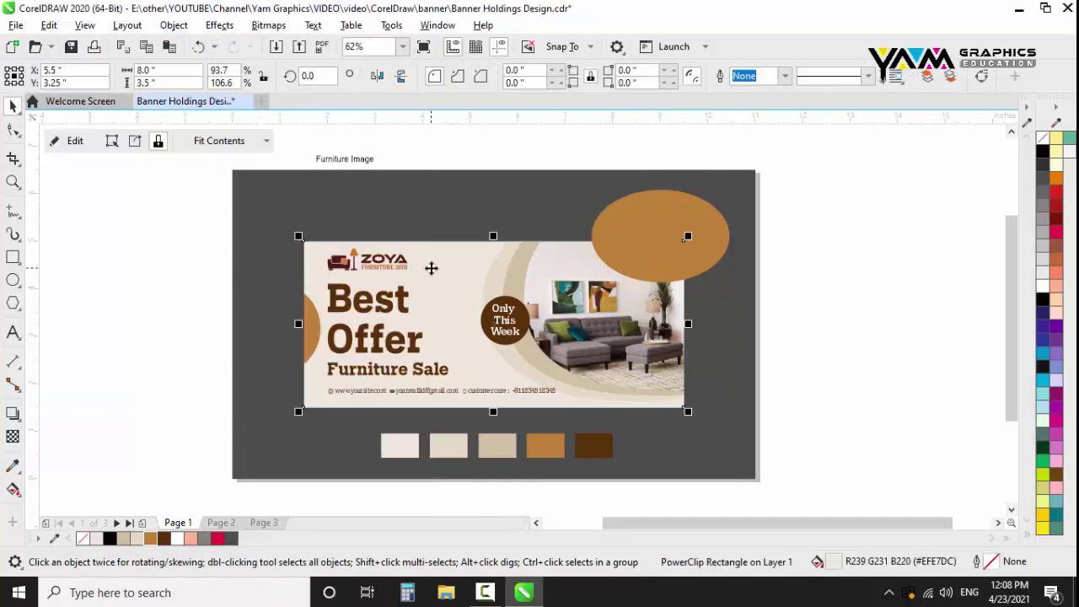
{"action": "left_click", "coordinate": [634, 258]}
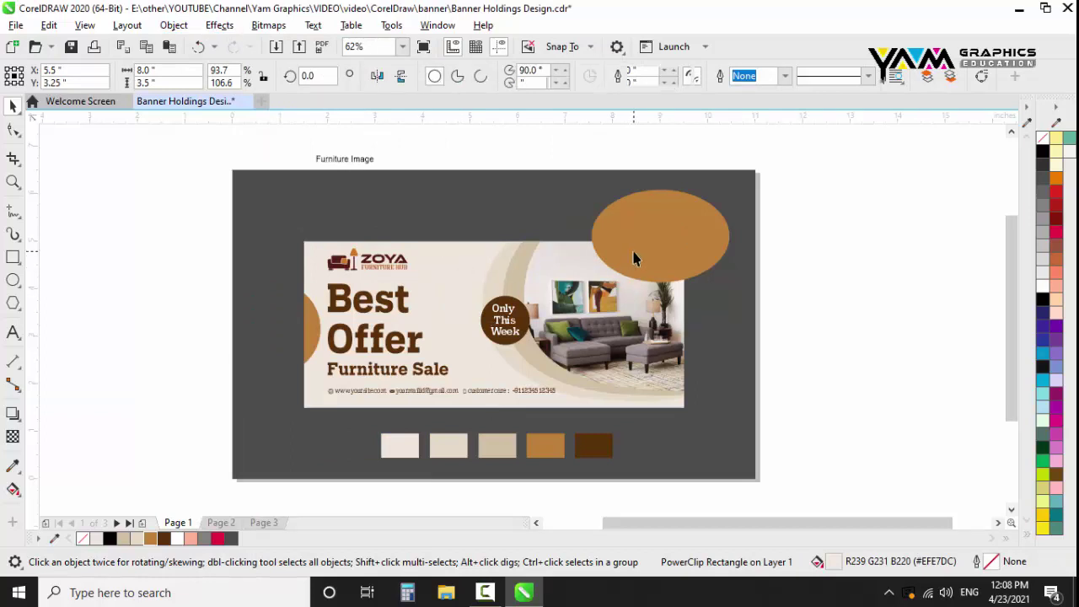
Set the top-right tan ellipse's transparency merge mode to Subtract
{"action": "left_click", "coordinate": [14, 438]}
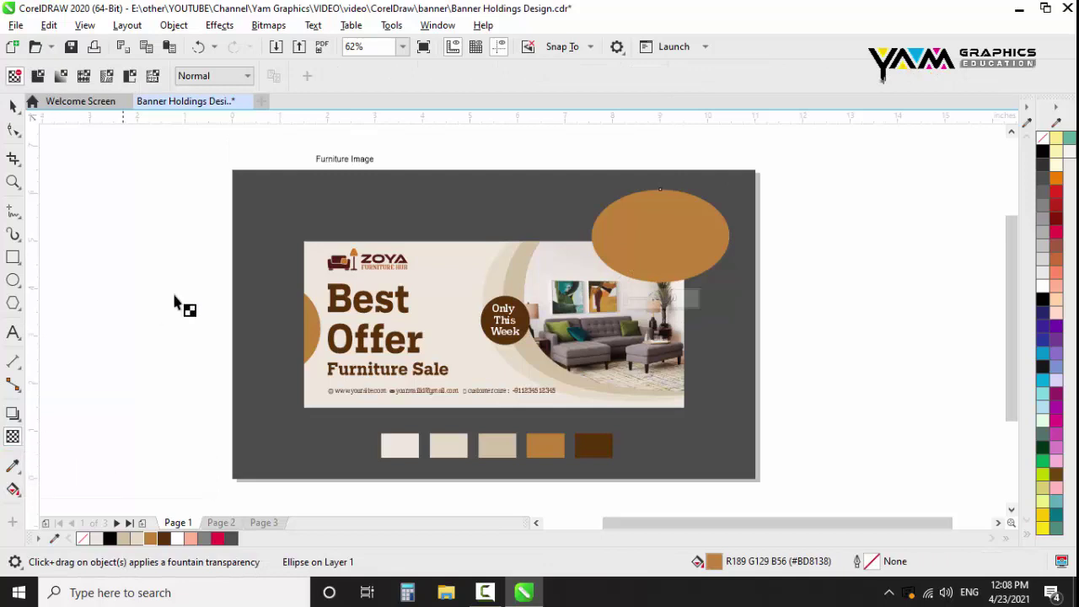
{"action": "left_click", "coordinate": [199, 77]}
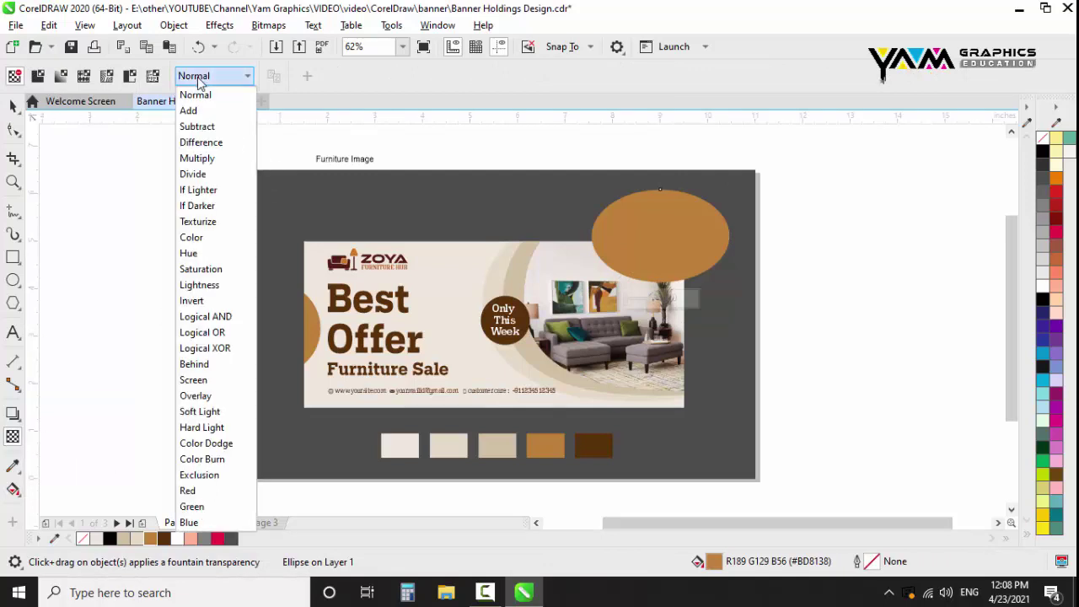
{"action": "left_click", "coordinate": [209, 127]}
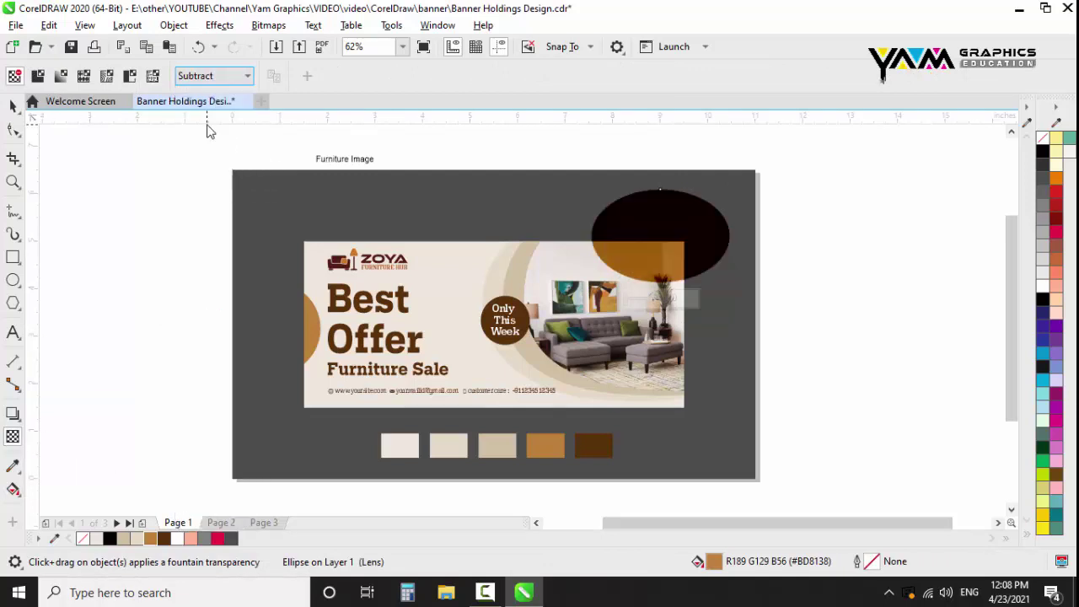
Widen the ellipse to 3.33 inches and PowerClip it inside the banner's top-right corner
{"action": "left_click", "coordinate": [13, 106]}
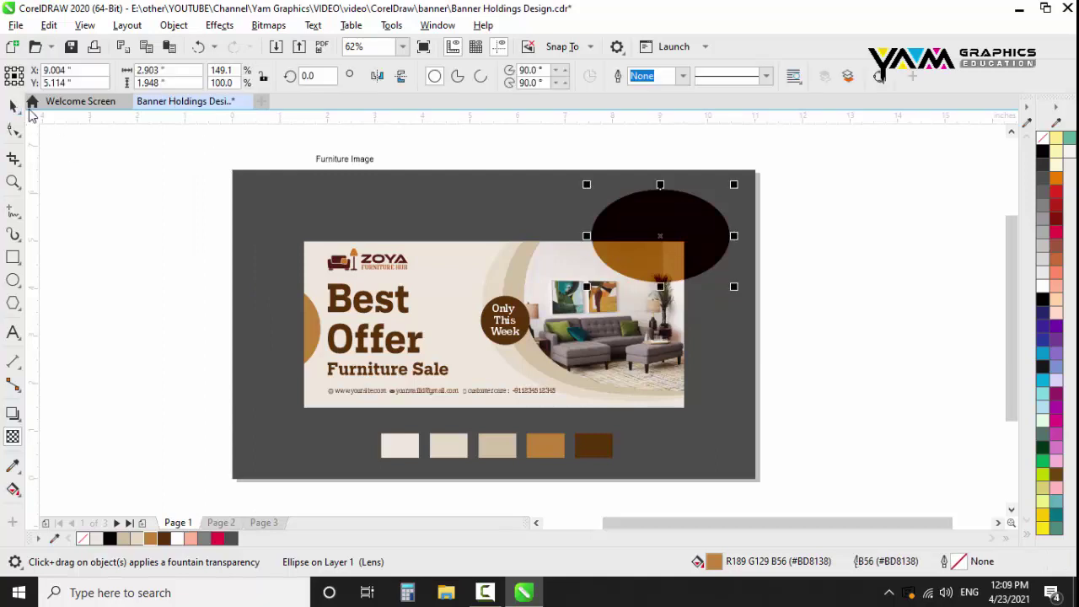
{"action": "left_click_drag", "start_coordinate": [587, 286], "coordinate": [565, 299]}
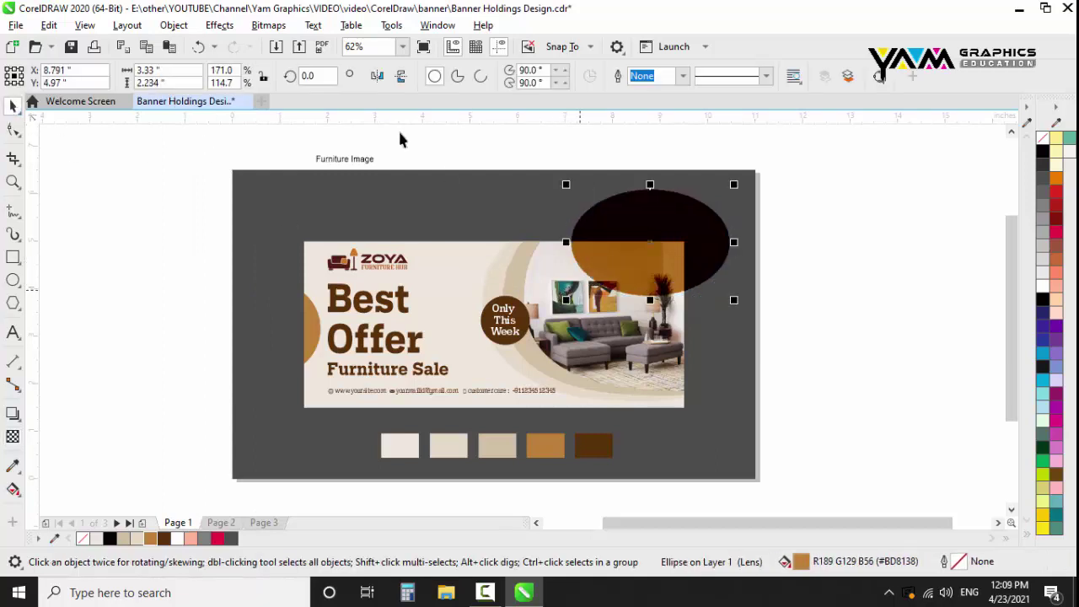
{"action": "left_click", "coordinate": [174, 25]}
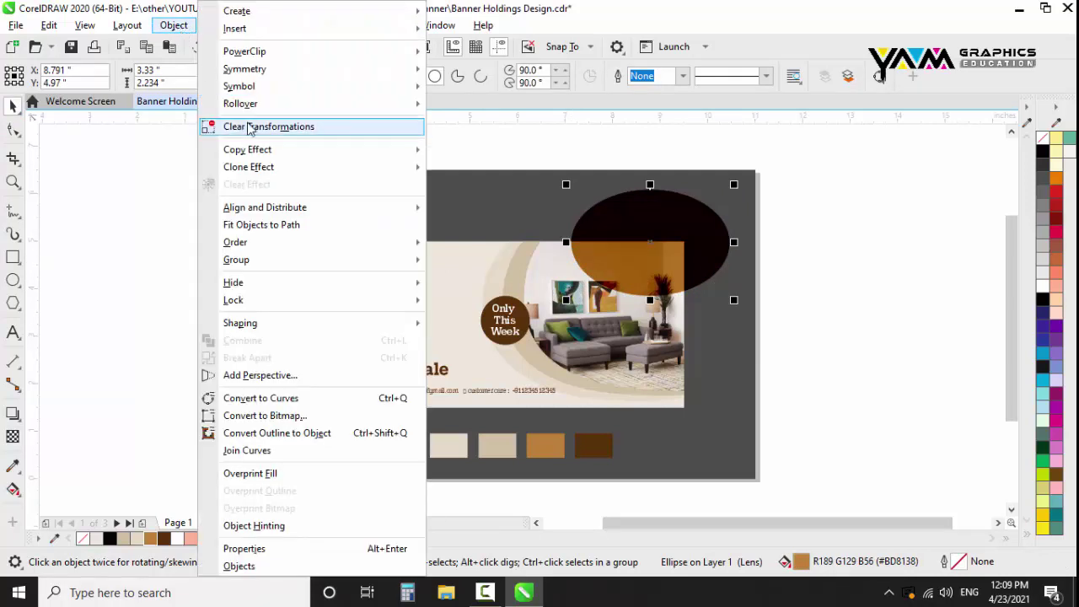
{"action": "mouse_move", "coordinate": [245, 51]}
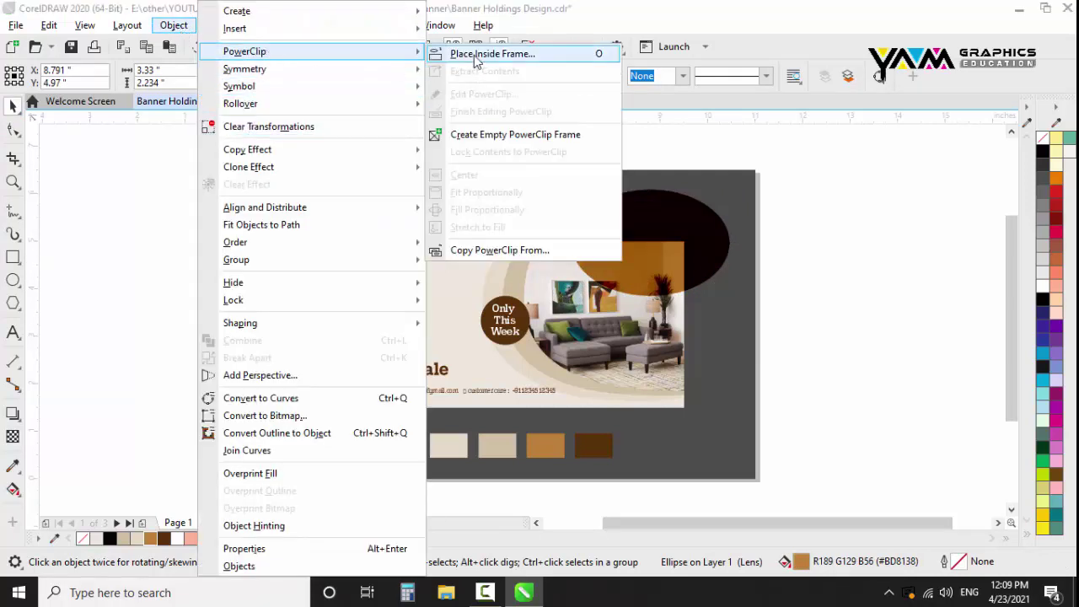
{"action": "left_click", "coordinate": [478, 54]}
{"action": "left_click", "coordinate": [605, 314]}
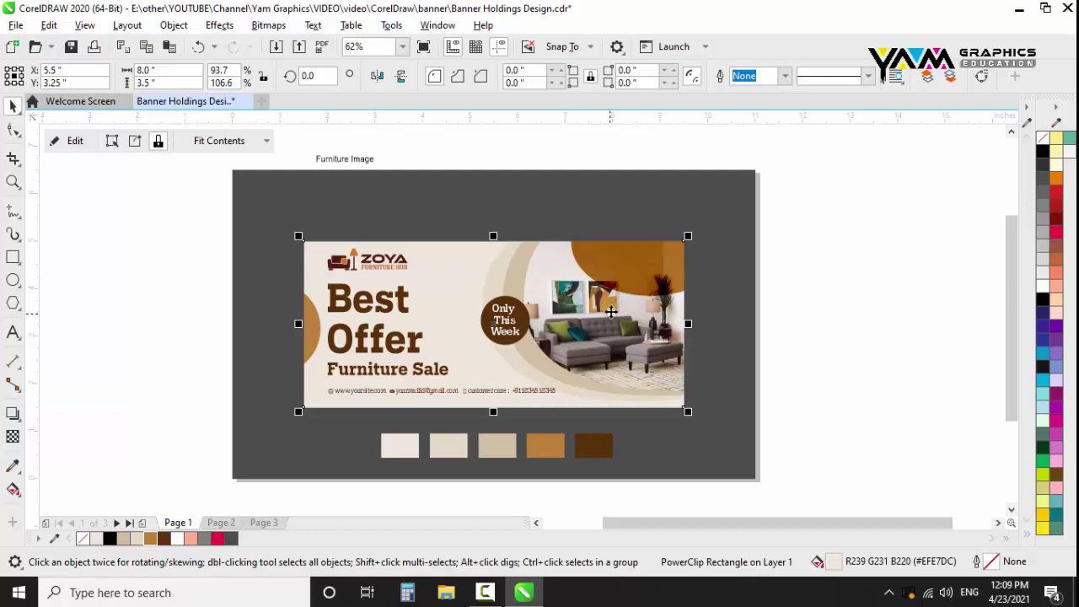
{"action": "left_click", "coordinate": [794, 228]}
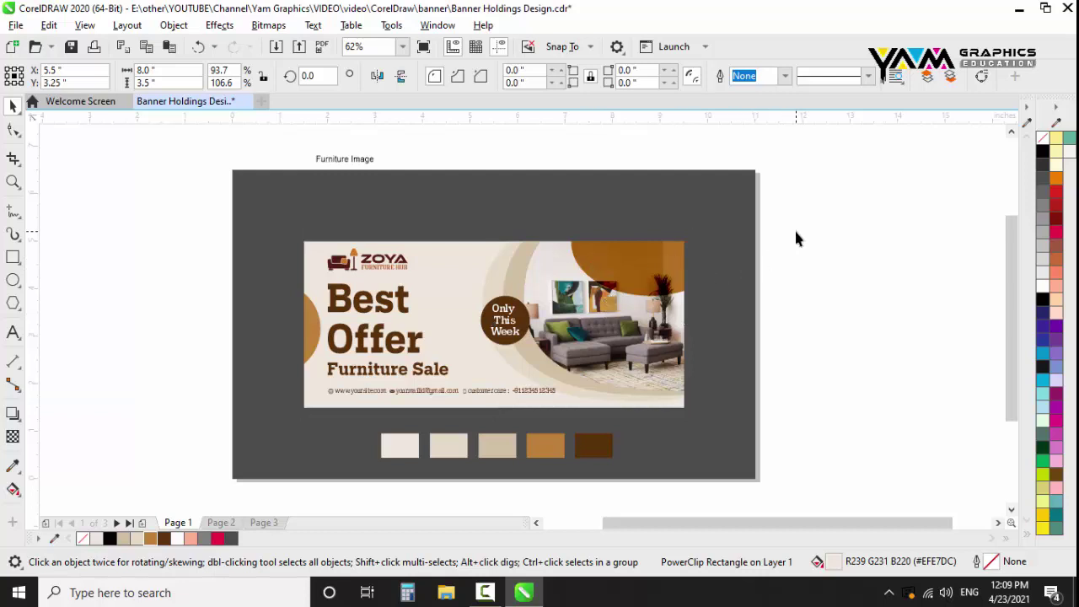
{"action": "left_click", "coordinate": [1012, 132]}
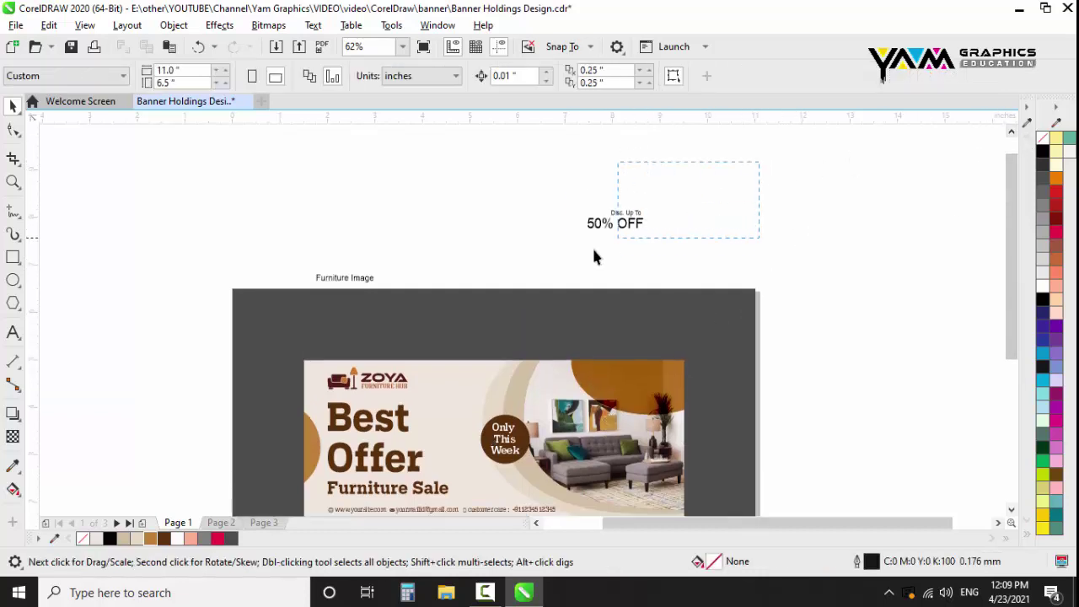
Make the Disc. Up To / 50% OFF text white in Hefring Slab
{"action": "mouse_move", "coordinate": [575, 199]}
{"action": "left_mouse_down"}
{"action": "mouse_move", "coordinate": [654, 237]}
{"action": "mouse_move", "coordinate": [656, 385]}
{"action": "left_mouse_up"}
{"action": "scroll", "coordinate": [662, 398], "scroll_direction": "up", "scroll_amount": 4}
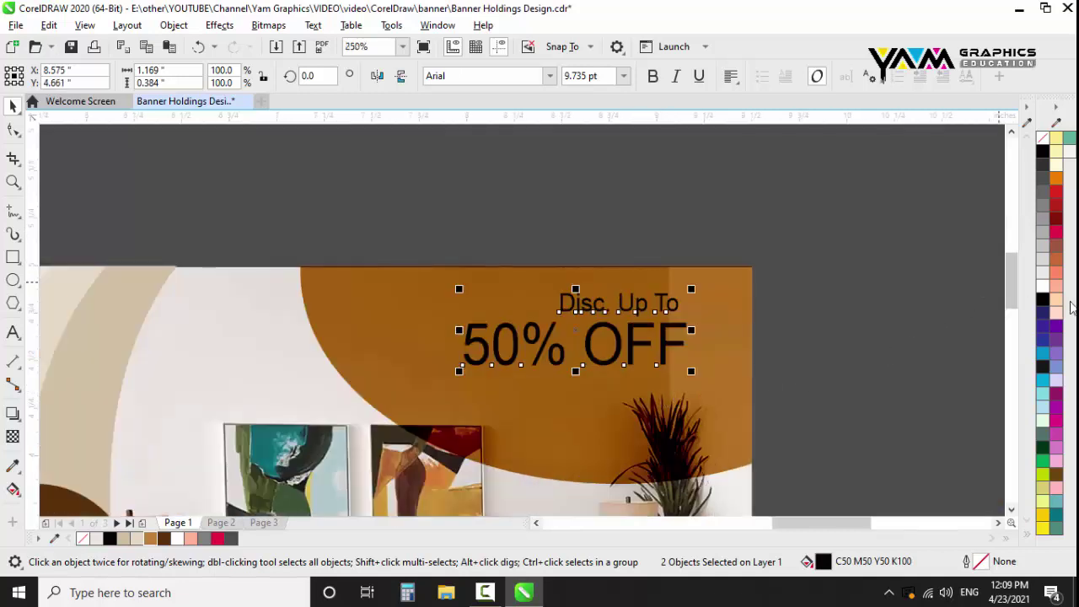
{"action": "left_click", "coordinate": [1042, 291]}
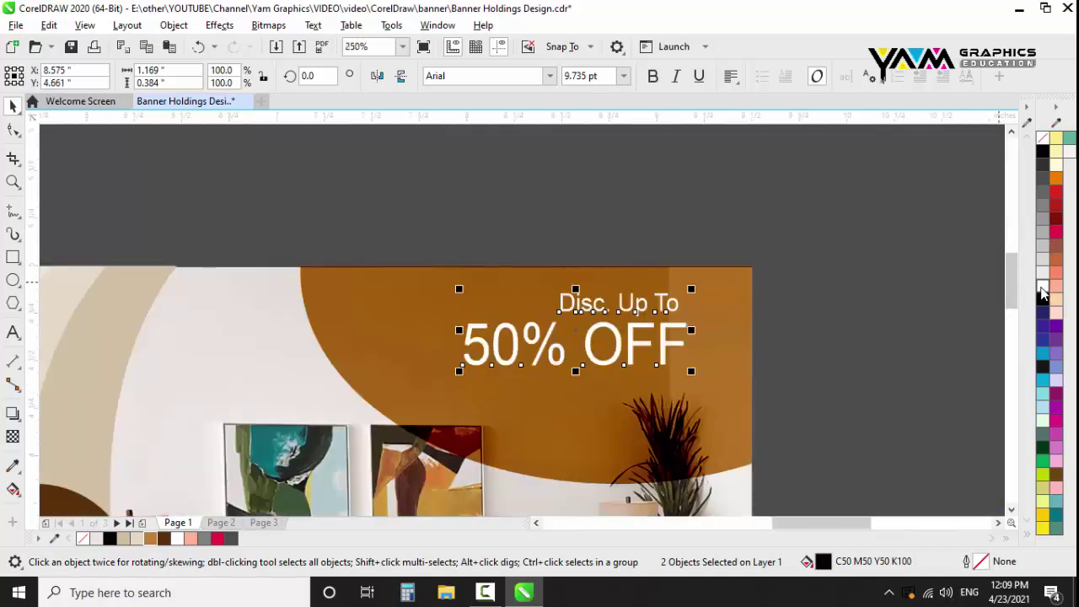
{"action": "left_click", "coordinate": [548, 75]}
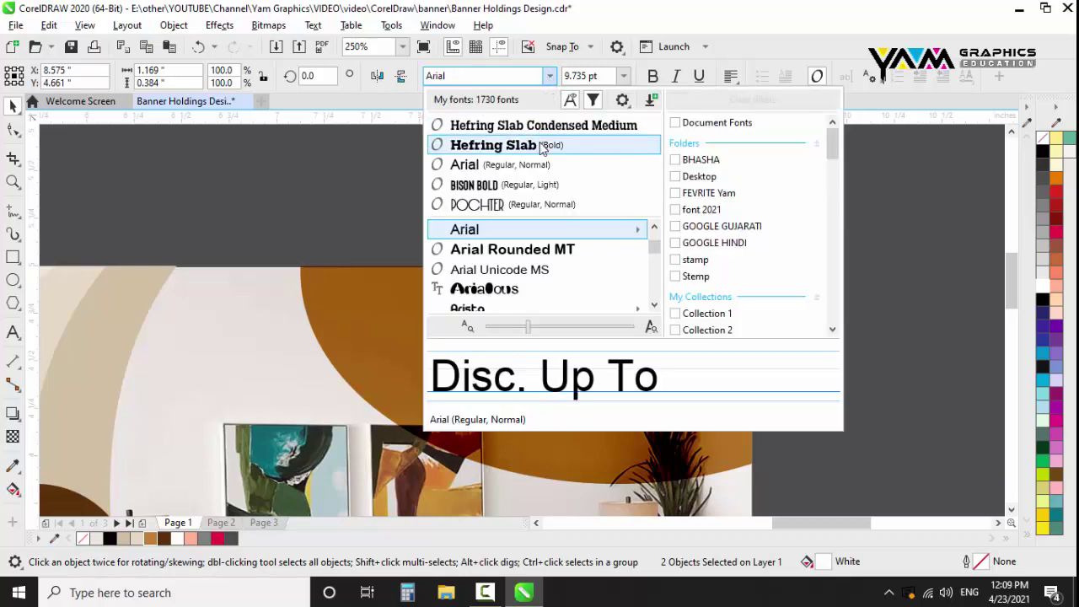
{"action": "left_click", "coordinate": [540, 144]}
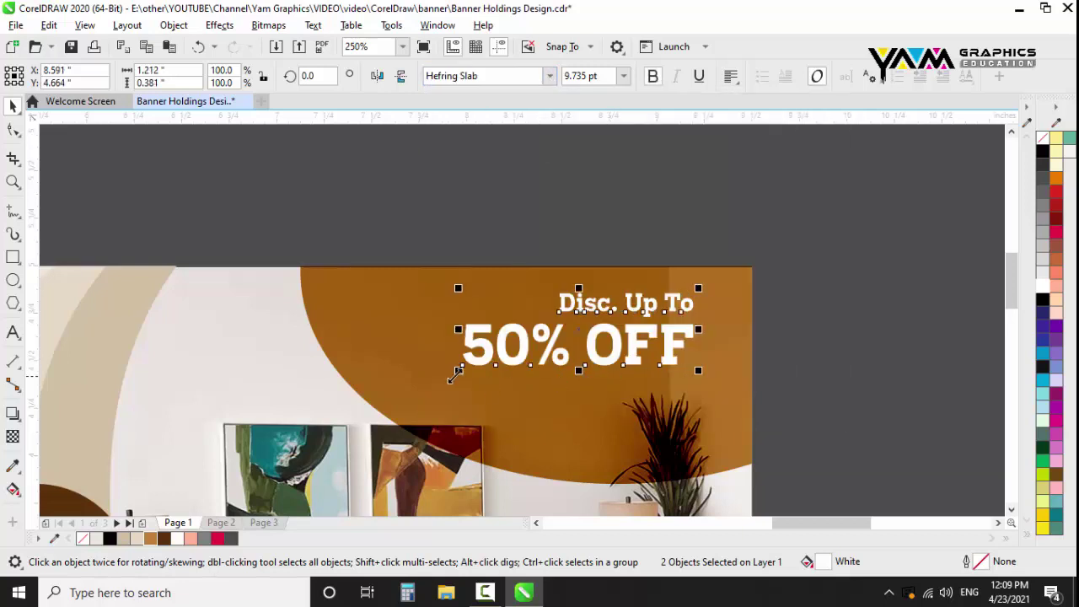
Enlarge the offer text and position it in the brown top-right corner
{"action": "left_click_drag", "start_coordinate": [458, 370], "coordinate": [389, 393]}
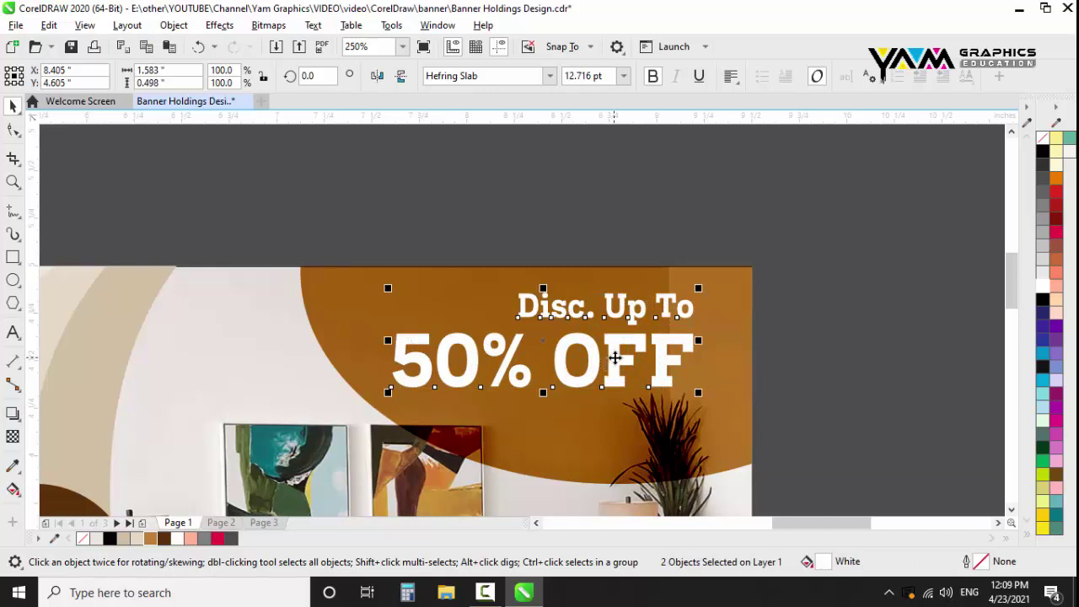
{"action": "left_click_drag", "start_coordinate": [616, 358], "coordinate": [640, 376]}
{"action": "scroll", "coordinate": [634, 272], "scroll_direction": "down", "scroll_amount": 2}
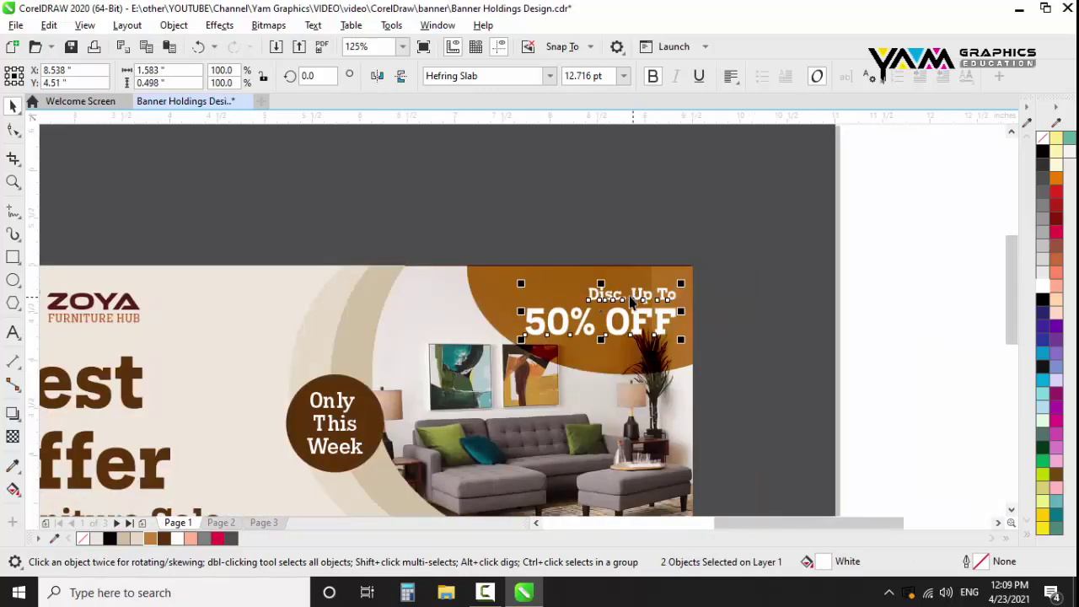
{"action": "key", "text": "Up"}
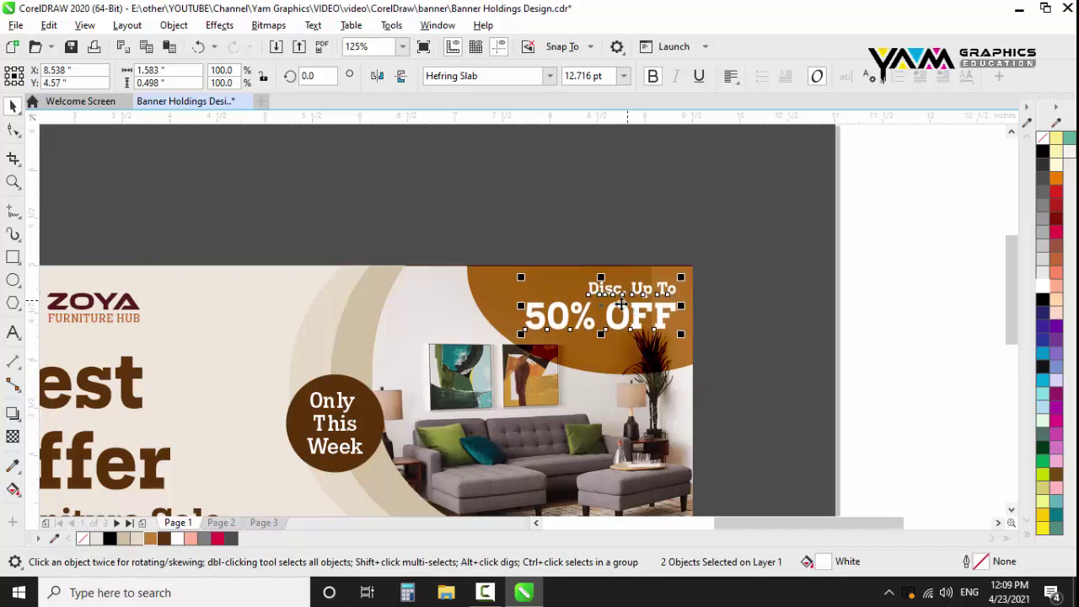
{"action": "left_click", "coordinate": [597, 355]}
Shift the clipped brown corner ellipse left and down inside the panel
{"action": "left_click", "coordinate": [594, 355]}
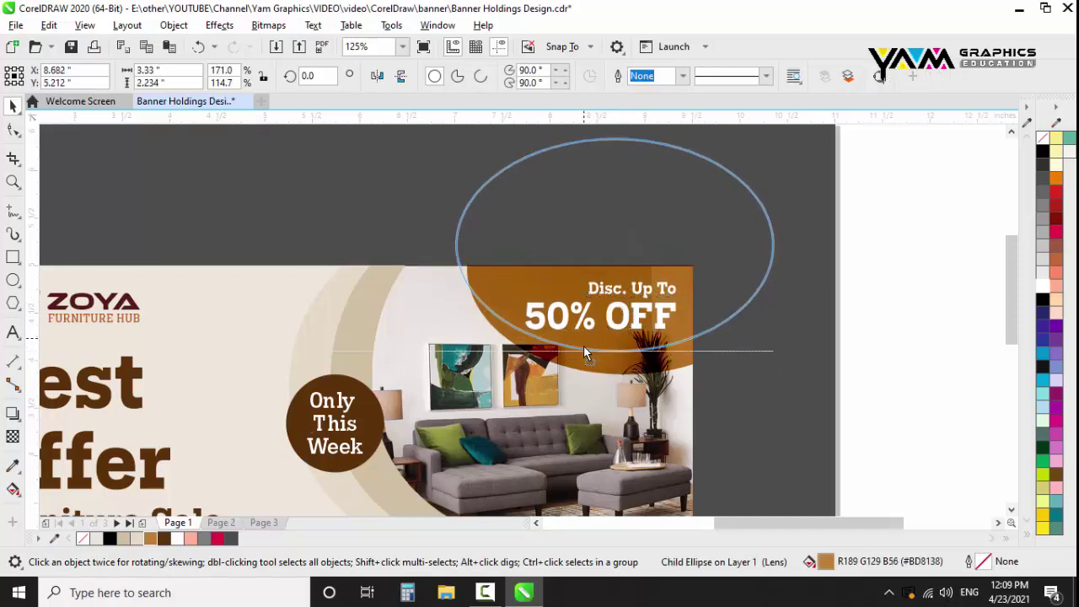
{"action": "left_click_drag", "start_coordinate": [586, 345], "coordinate": [592, 358]}
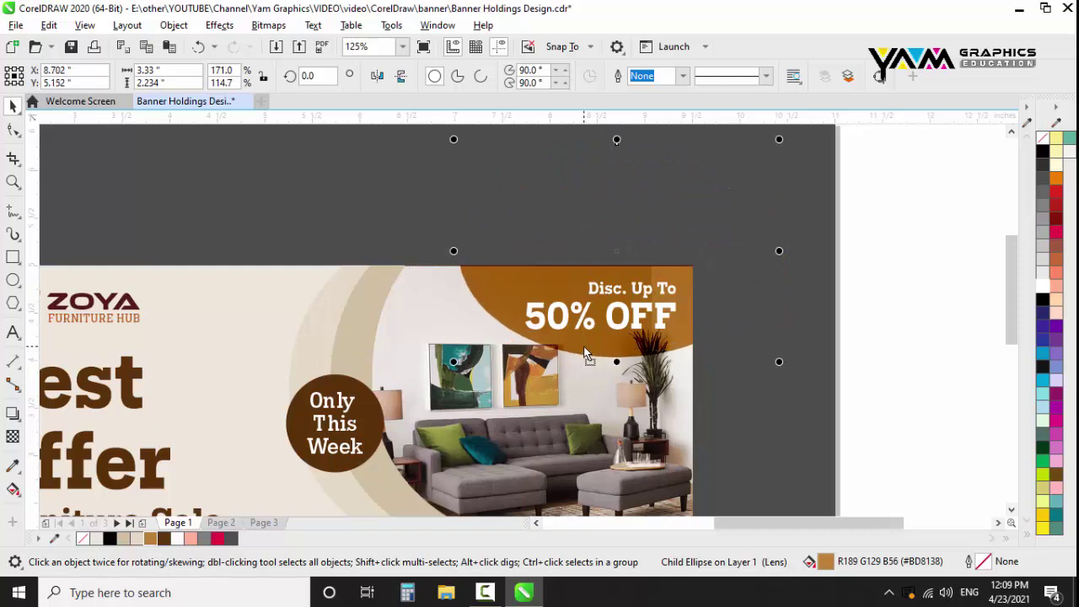
{"action": "left_click", "coordinate": [837, 340]}
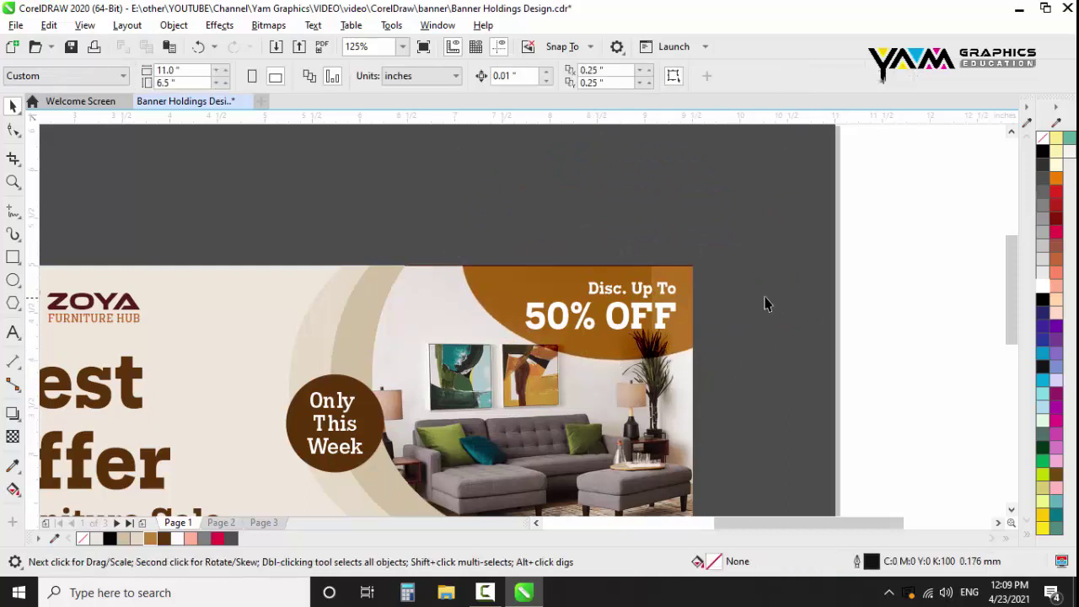
{"action": "scroll", "coordinate": [767, 301], "scroll_direction": "down", "scroll_amount": 2}
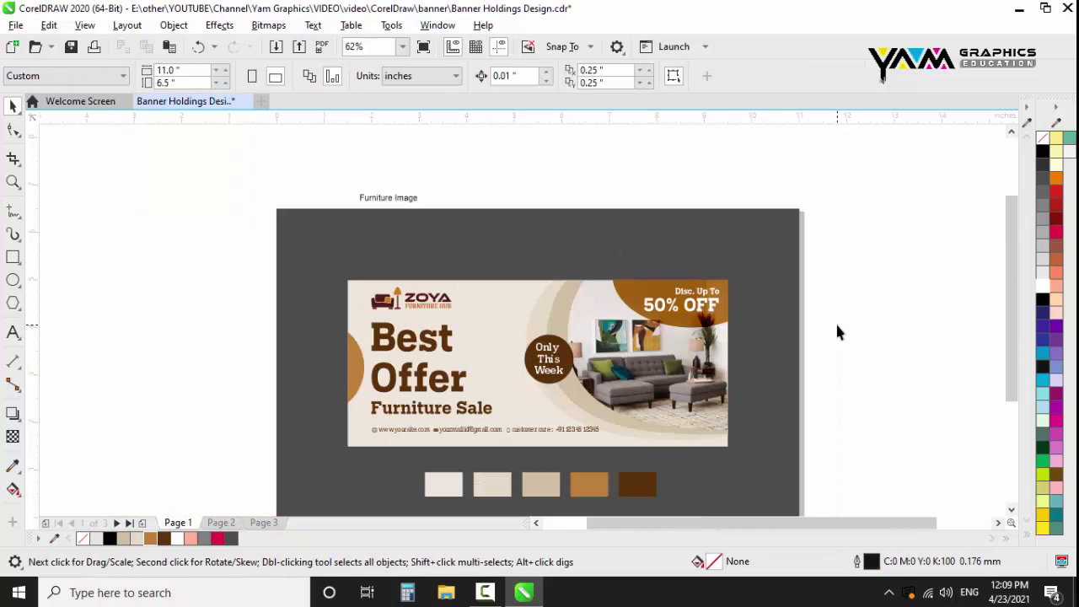
Resize the corner ellipse to 2.733 inches wide as a tighter arc behind the offer text
{"action": "left_click", "coordinate": [646, 287]}
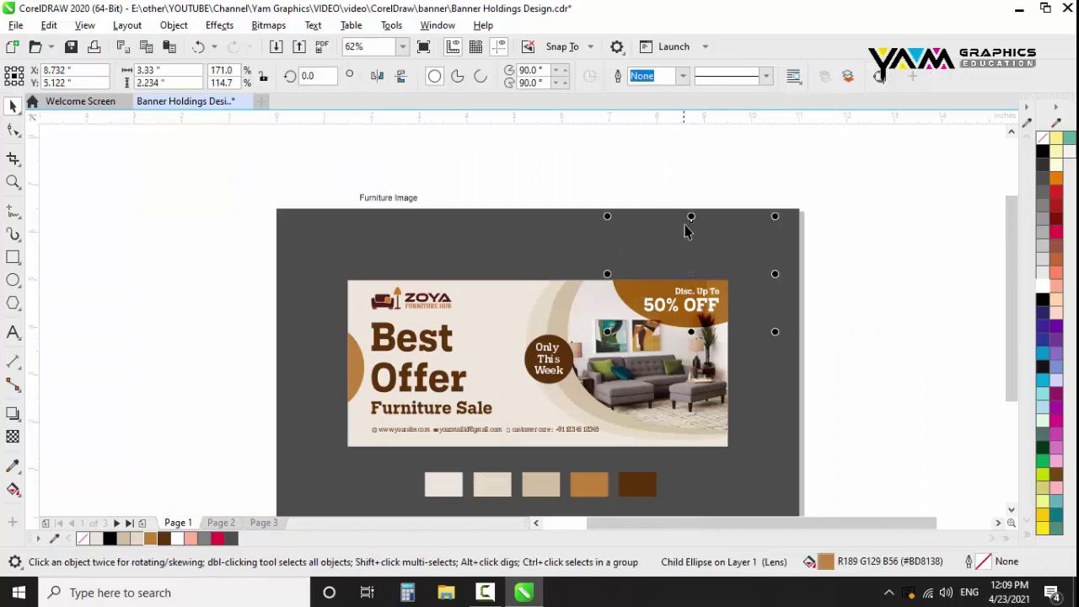
{"action": "left_click_drag", "start_coordinate": [692, 217], "coordinate": [691, 245]}
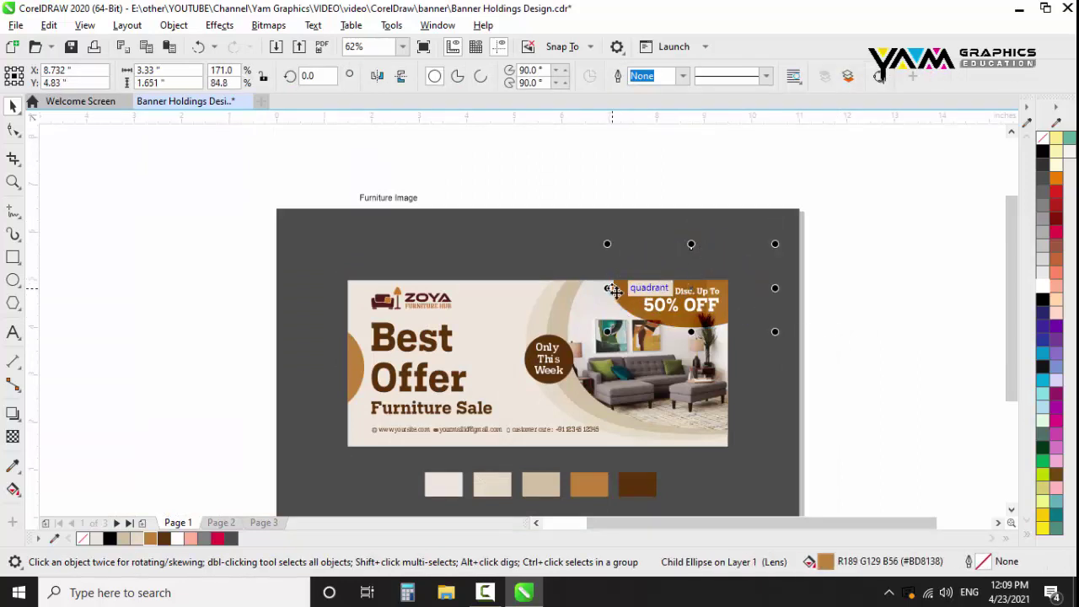
{"action": "left_click_drag", "start_coordinate": [613, 290], "coordinate": [619, 292]}
{"action": "left_click_drag", "start_coordinate": [768, 291], "coordinate": [743, 293]}
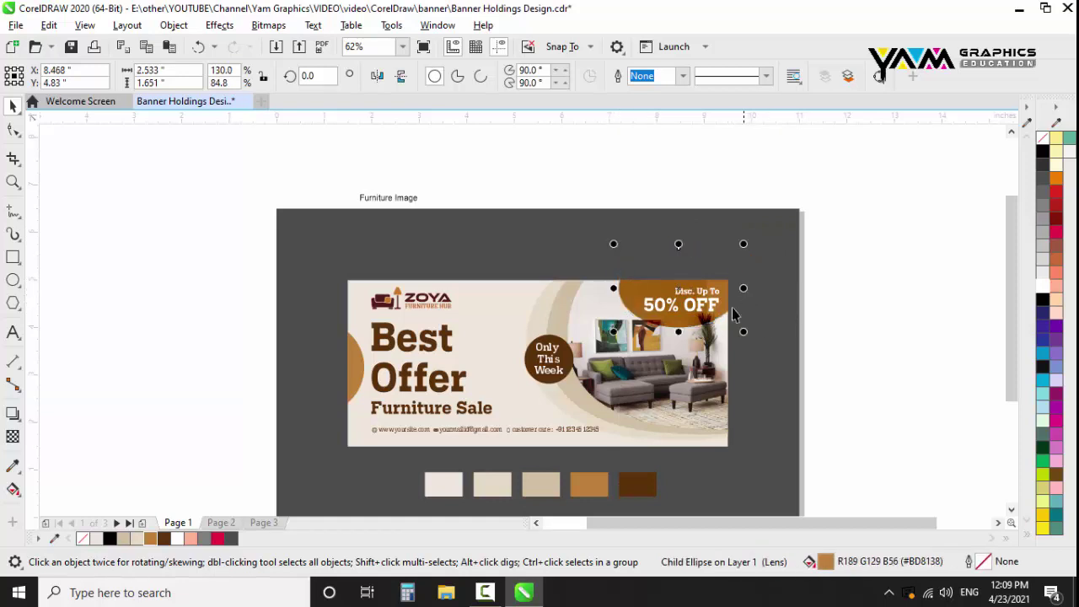
{"action": "left_click_drag", "start_coordinate": [691, 319], "coordinate": [647, 293]}
{"action": "scroll", "coordinate": [687, 316], "scroll_direction": "up", "scroll_amount": 2}
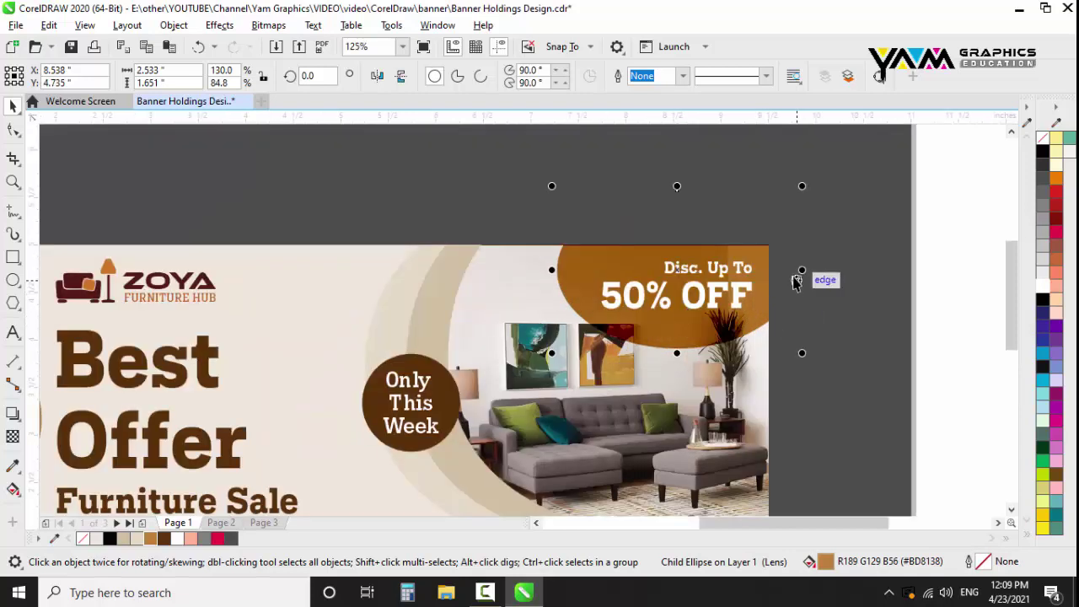
{"action": "left_click_drag", "start_coordinate": [805, 273], "coordinate": [818, 273]}
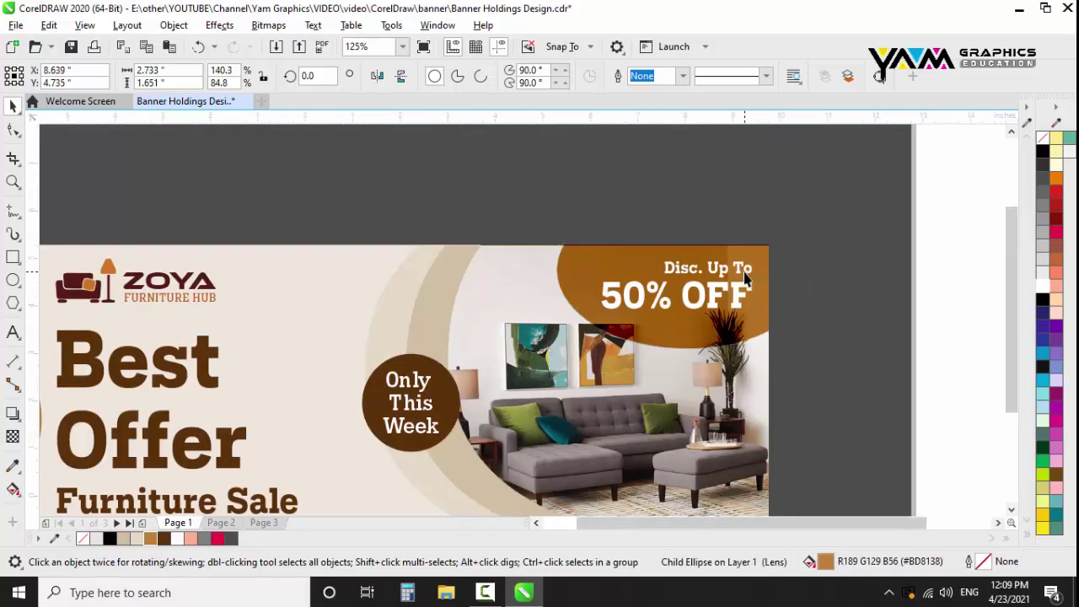
{"action": "scroll", "coordinate": [822, 278], "scroll_direction": "down", "scroll_amount": 2}
Clear the selection and save the banner design with Ctrl+S
{"action": "key", "text": "Escape"}
{"action": "left_click", "coordinate": [704, 337]}
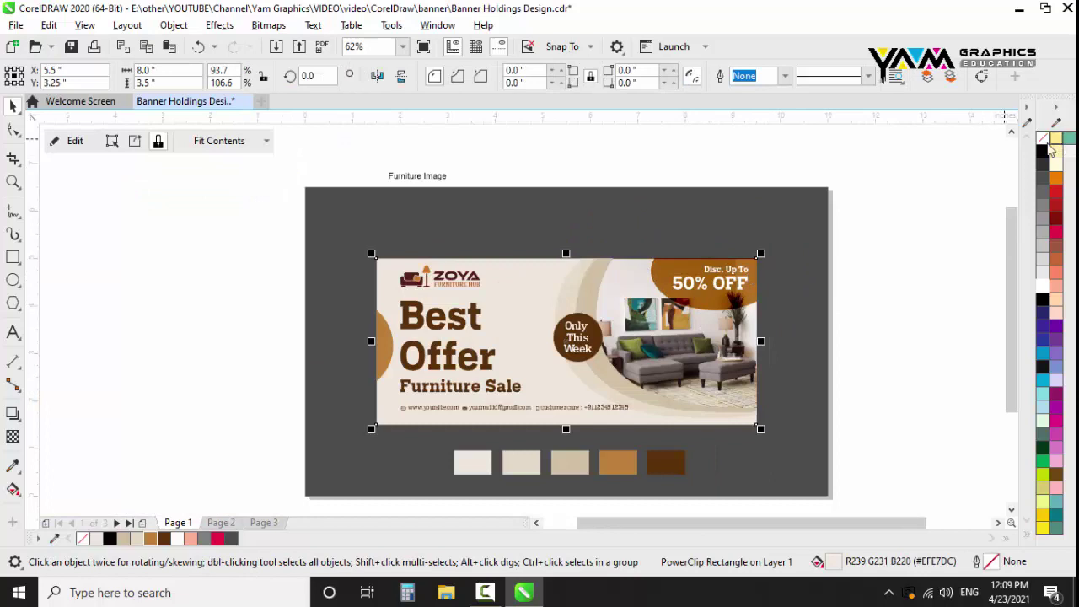
{"action": "left_click", "coordinate": [873, 295]}
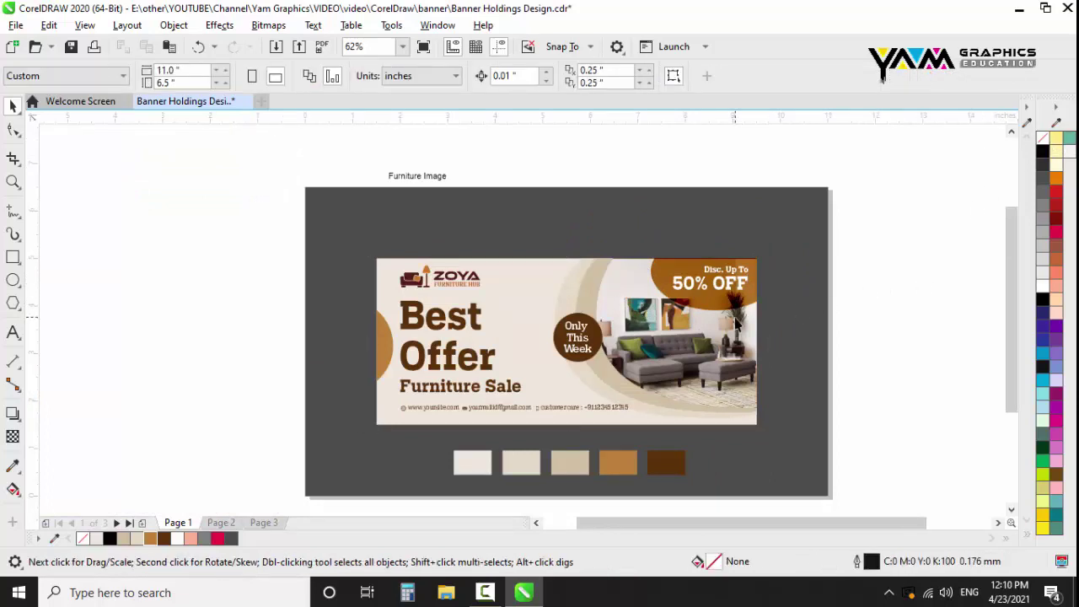
{"action": "key", "text": "ctrl+s"}
{"action": "scroll", "coordinate": [574, 268], "scroll_direction": "up", "scroll_amount": 5}
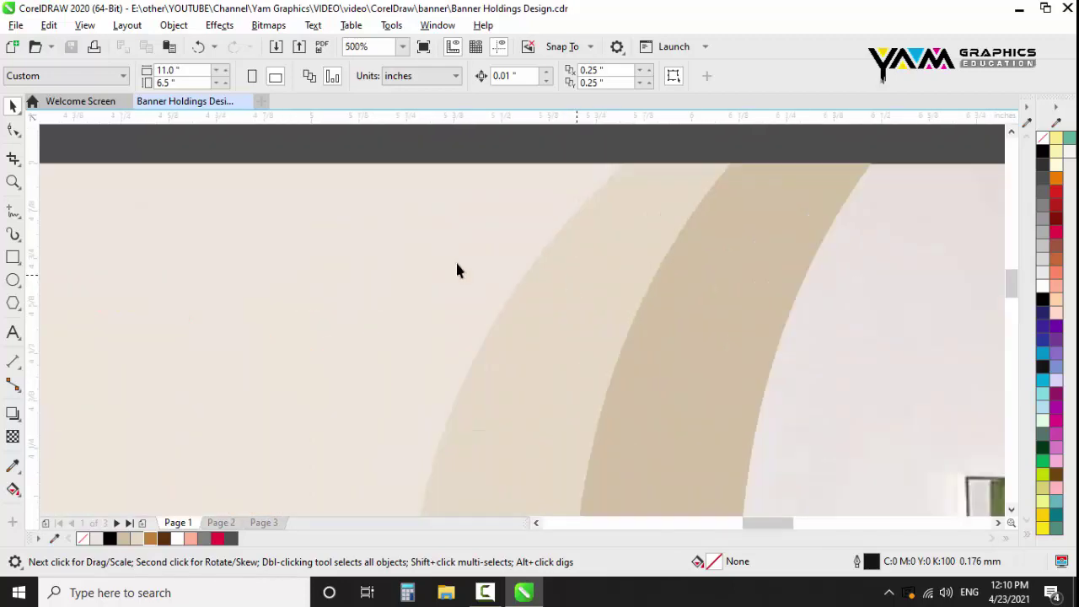
Draw a small 0.06-inch square filled black with no outline
{"action": "left_click", "coordinate": [12, 257]}
{"action": "left_click_drag", "start_coordinate": [423, 209], "coordinate": [448, 233]}
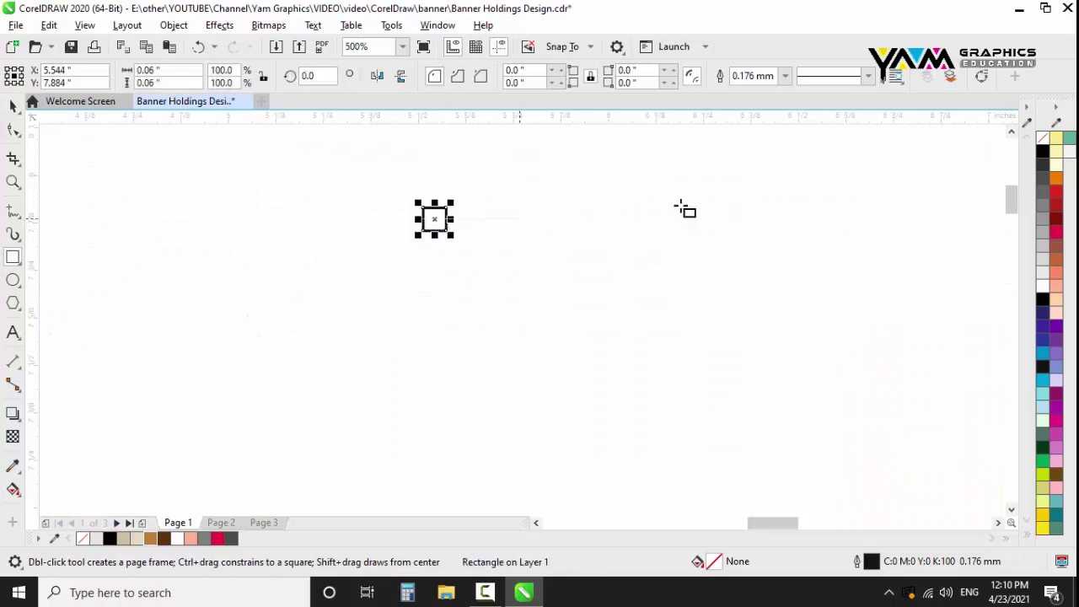
{"action": "left_click", "coordinate": [1043, 152]}
{"action": "right_click", "coordinate": [1043, 138]}
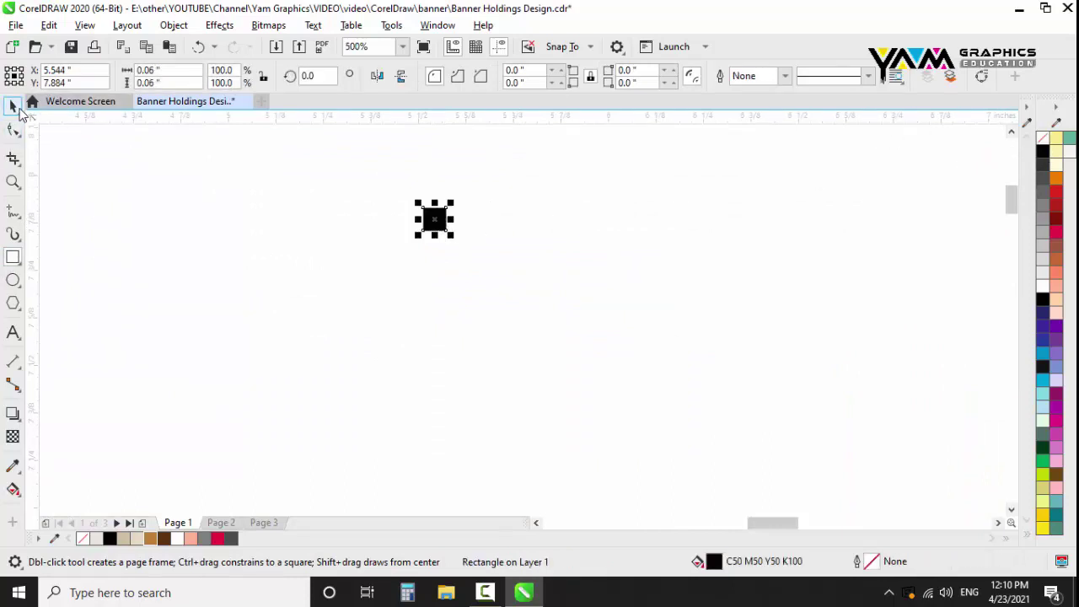
Duplicate the square into an evenly spaced row of four
{"action": "left_click", "coordinate": [13, 106]}
{"action": "scroll", "coordinate": [400, 231], "scroll_direction": "down", "scroll_amount": 1}
{"action": "left_click_drag", "start_coordinate": [418, 226], "coordinate": [450, 227]}
{"action": "scroll", "coordinate": [452, 228], "scroll_direction": "up", "scroll_amount": 2}
{"action": "key", "text": "ctrl+d"}
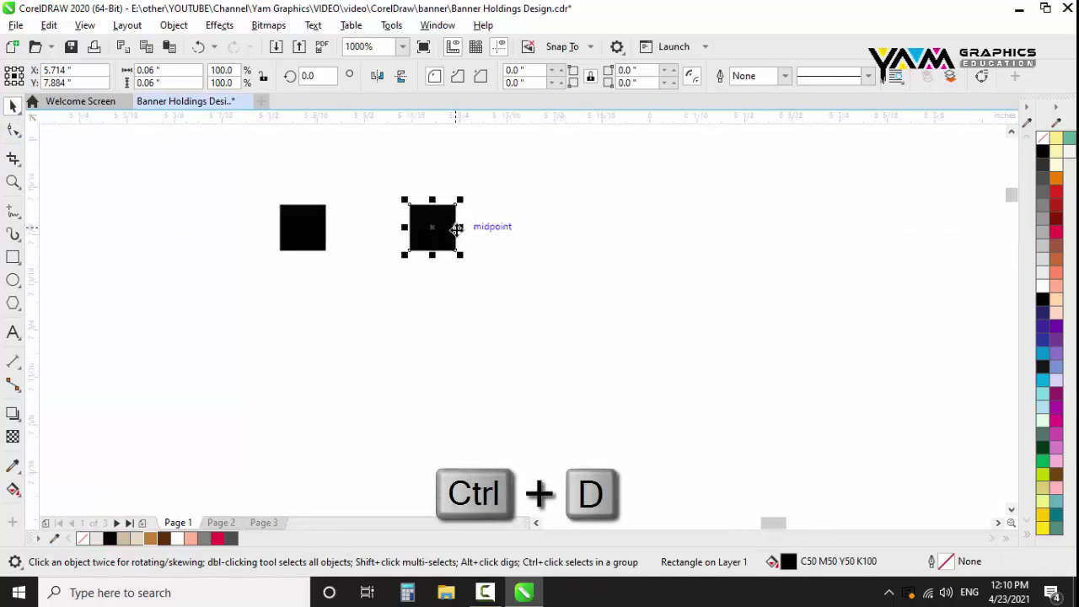
{"action": "key", "text": "ctrl+d"}
{"action": "key", "text": "ctrl+d"}
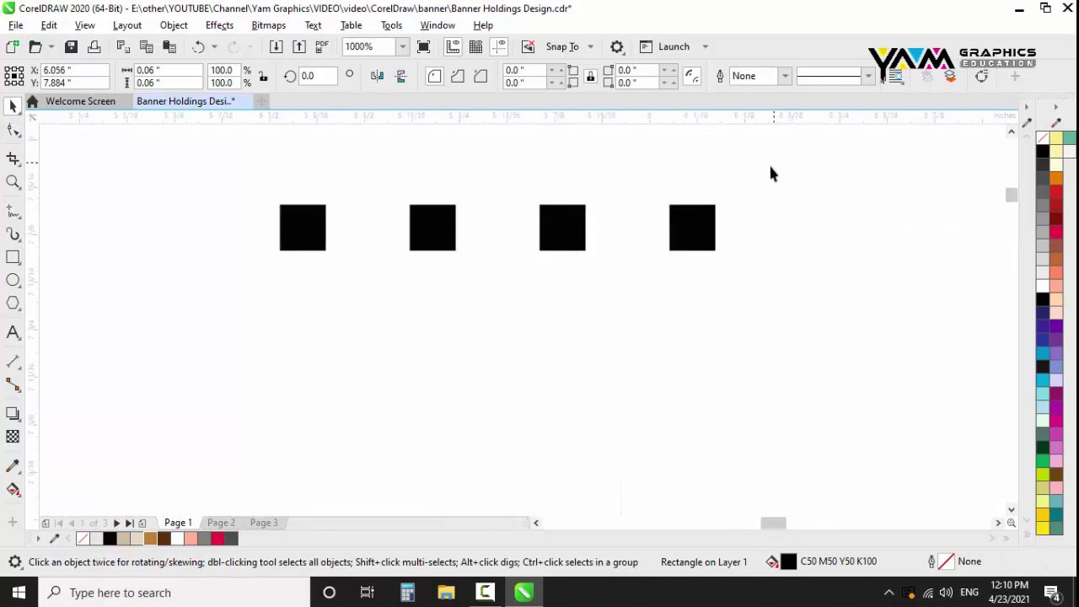
Copy the row downward into six rows, forming a 24-square grid
{"action": "left_click_drag", "start_coordinate": [770, 173], "coordinate": [199, 338]}
{"action": "left_click_drag", "start_coordinate": [501, 235], "coordinate": [501, 343]}
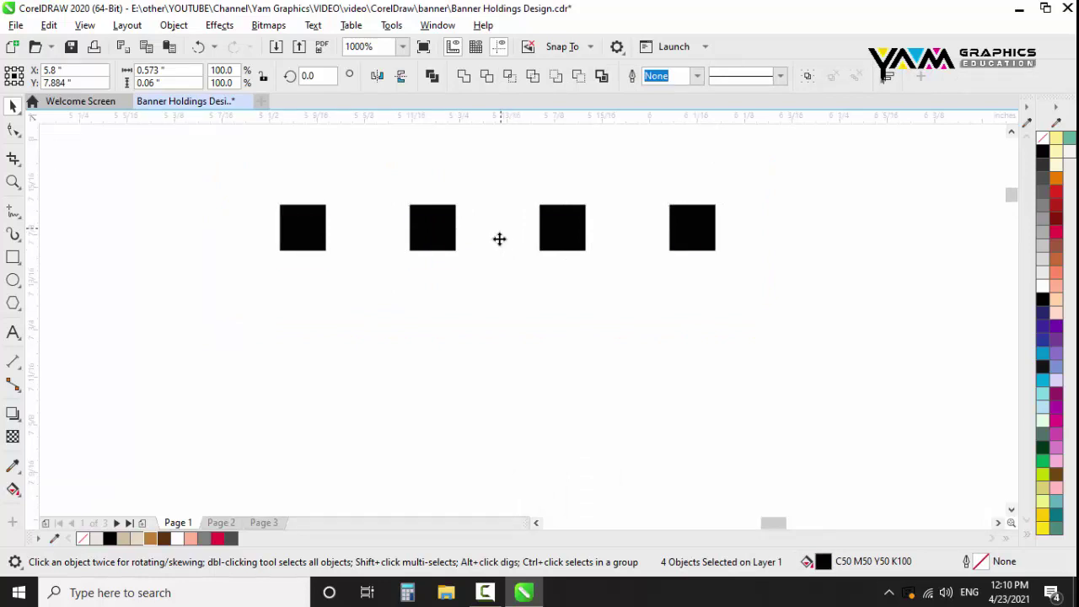
{"action": "right_click", "coordinate": [501, 343]}
{"action": "scroll", "coordinate": [514, 261], "scroll_direction": "down", "scroll_amount": 1}
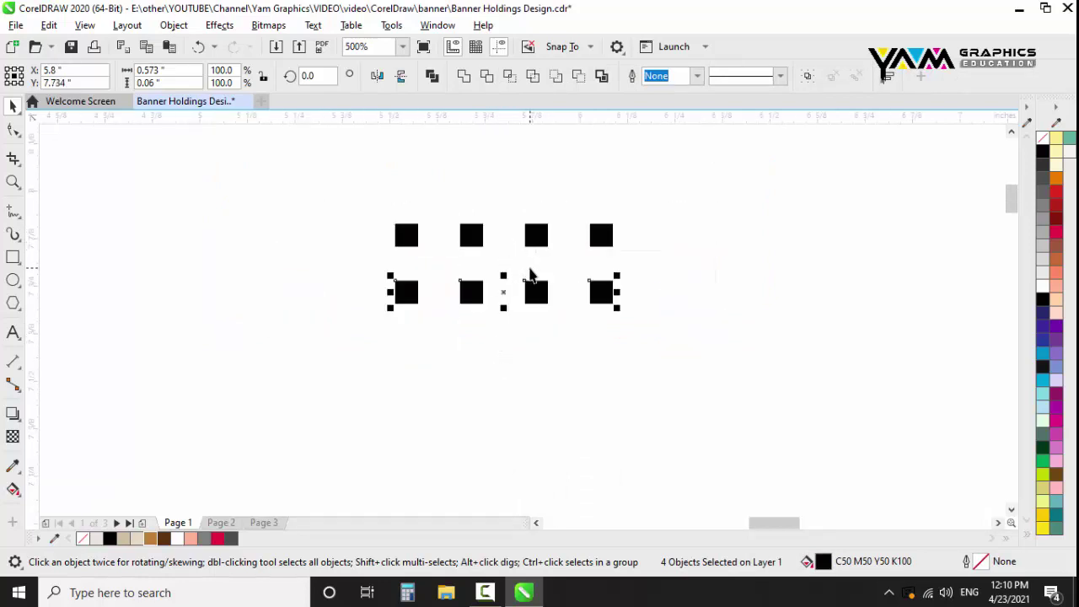
{"action": "key", "text": "ctrl+r"}
{"action": "key", "text": "ctrl+r"}
{"action": "key", "text": "ctrl+r"}
{"action": "key", "text": "ctrl+r"}
{"action": "scroll", "coordinate": [496, 211], "scroll_direction": "down", "scroll_amount": 1}
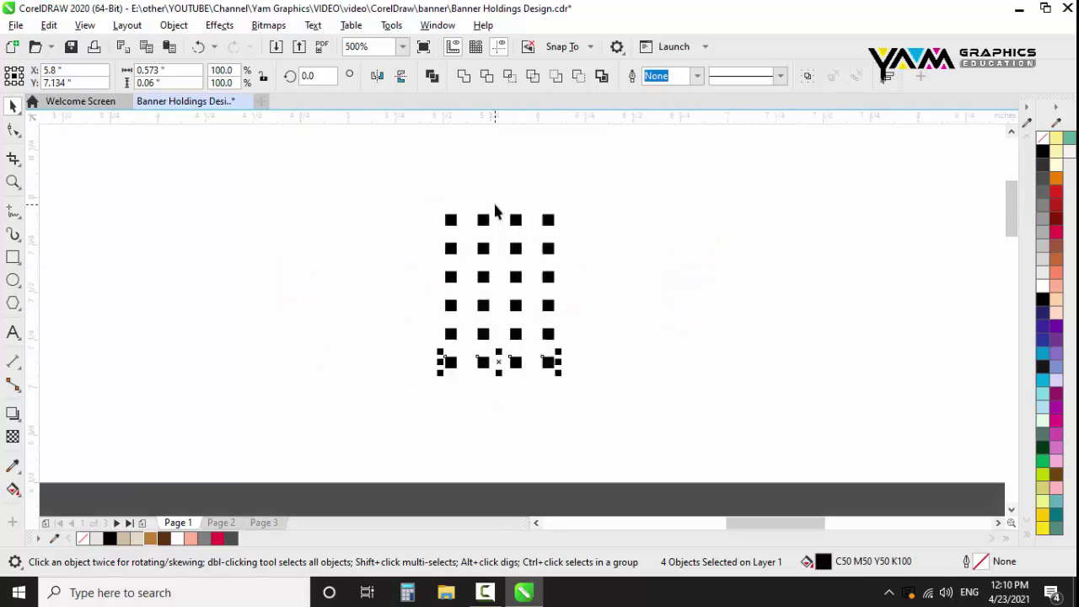
{"action": "scroll", "coordinate": [496, 211], "scroll_direction": "down", "scroll_amount": 2}
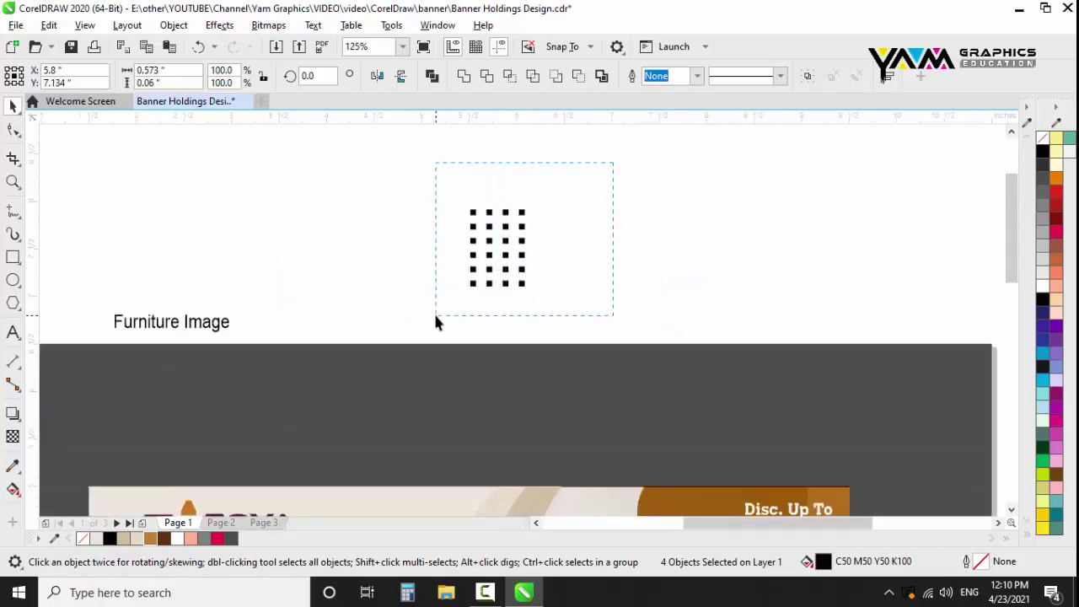
{"action": "left_click_drag", "start_coordinate": [436, 318], "coordinate": [436, 318]}
Group the 24 squares, place them above the sofa photo, colour dark brown and shrink
{"action": "key", "text": "ctrl+g"}
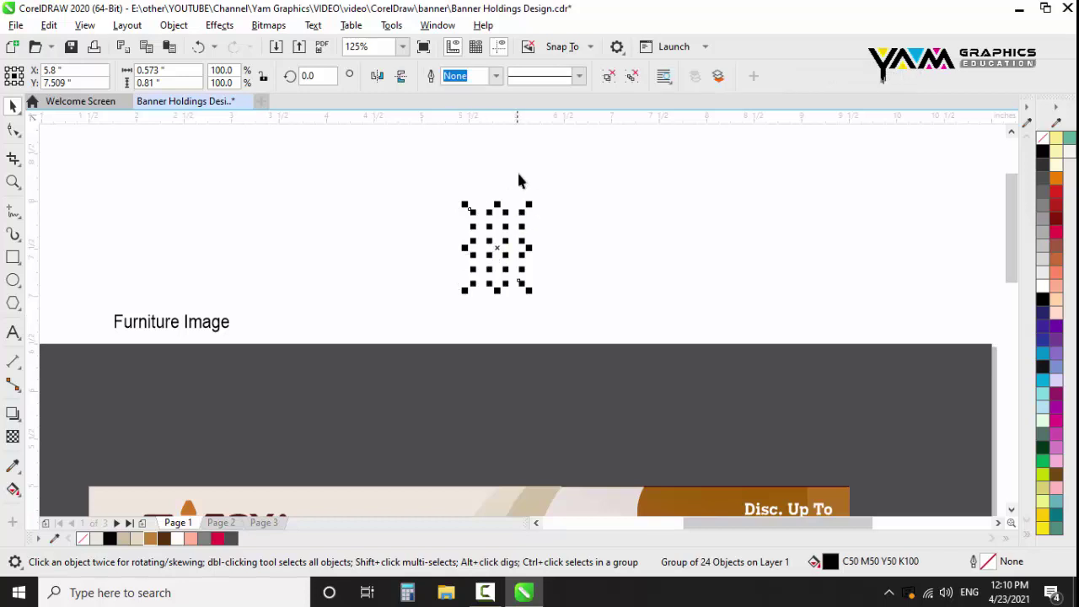
{"action": "scroll", "coordinate": [518, 166], "scroll_direction": "down", "scroll_amount": 2}
{"action": "left_click_drag", "start_coordinate": [509, 201], "coordinate": [537, 357]}
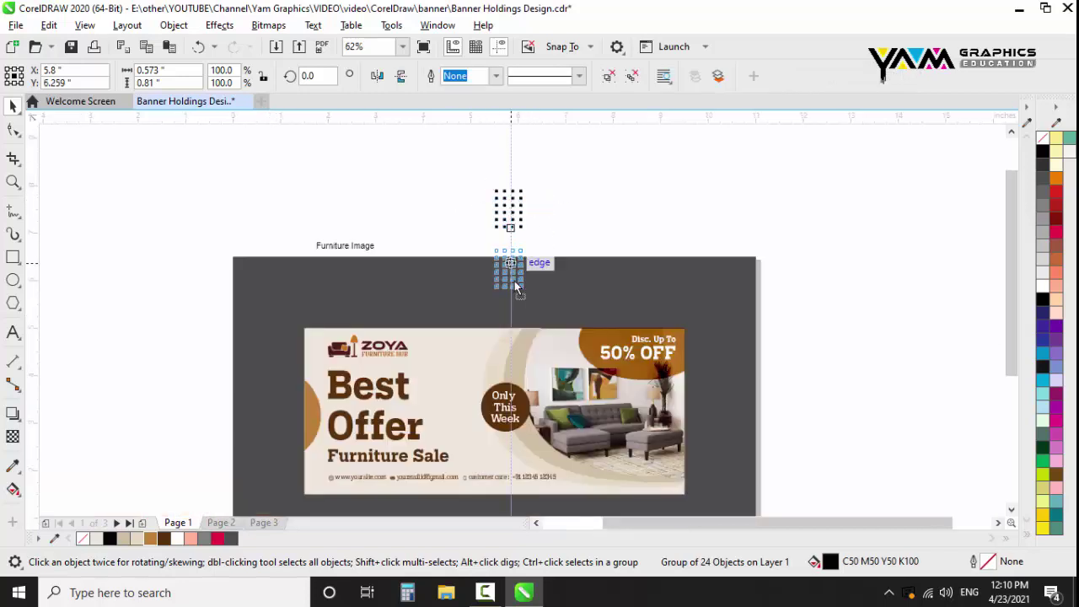
{"action": "scroll", "coordinate": [537, 358], "scroll_direction": "up", "scroll_amount": 2}
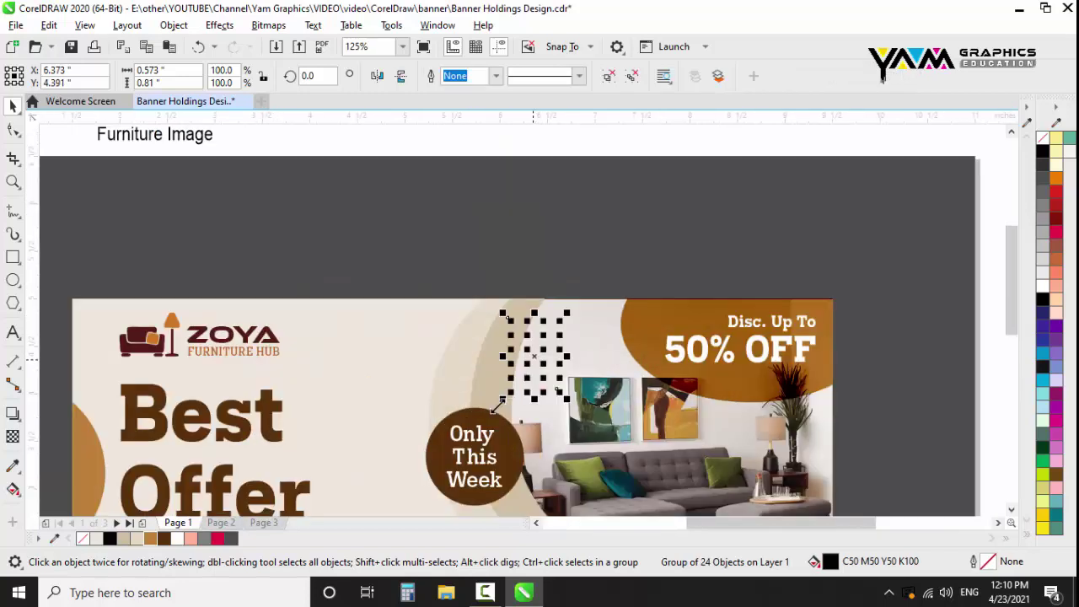
{"action": "left_click", "coordinate": [164, 539]}
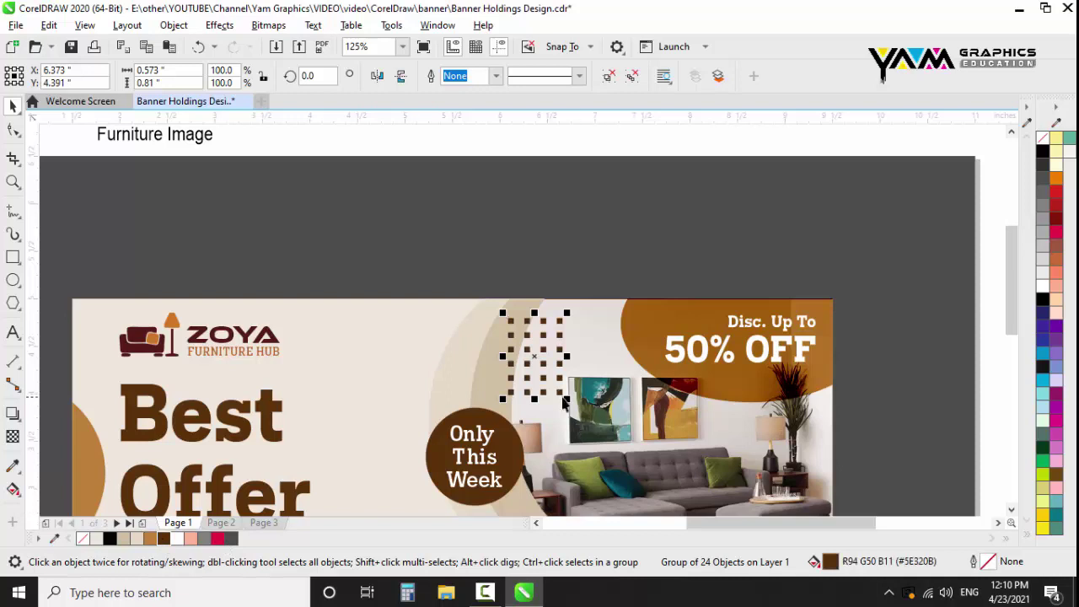
{"action": "left_click_drag", "start_coordinate": [564, 396], "coordinate": [543, 368]}
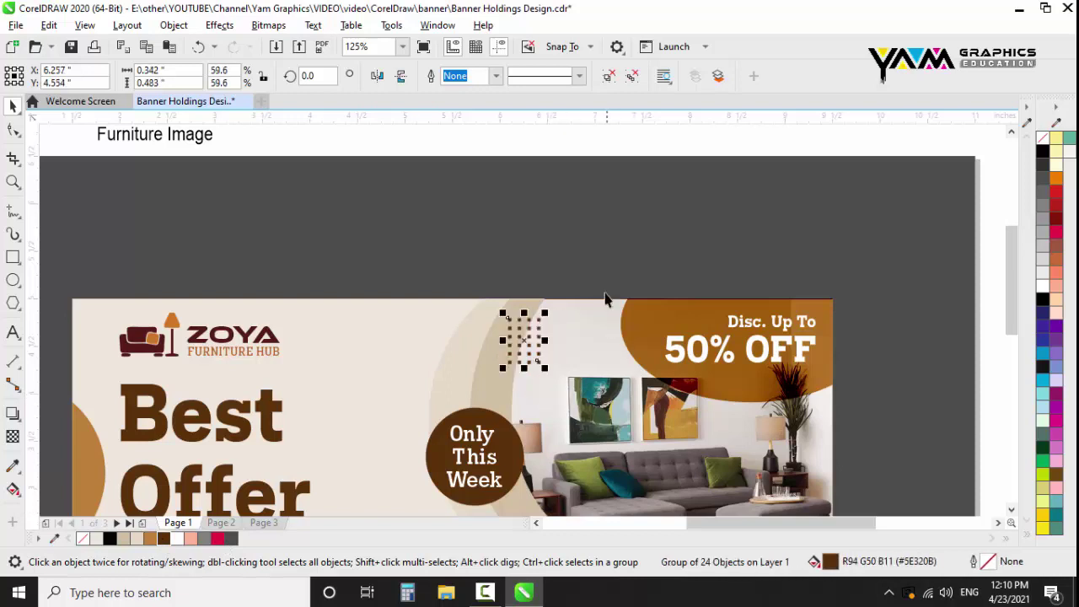
{"action": "key", "text": "Up"}
{"action": "key", "text": "Up"}
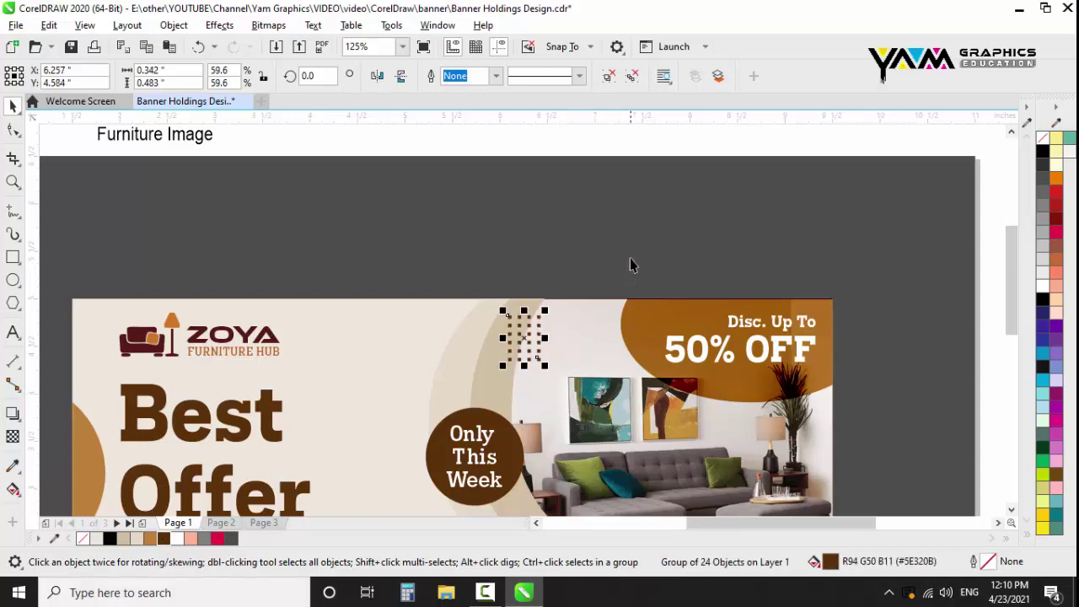
Fine-tune the dot grid's position slightly higher above the sofa photo
{"action": "left_click", "coordinate": [630, 264]}
{"action": "scroll", "coordinate": [568, 309], "scroll_direction": "down", "scroll_amount": 2}
{"action": "scroll", "coordinate": [580, 287], "scroll_direction": "up", "scroll_amount": 3}
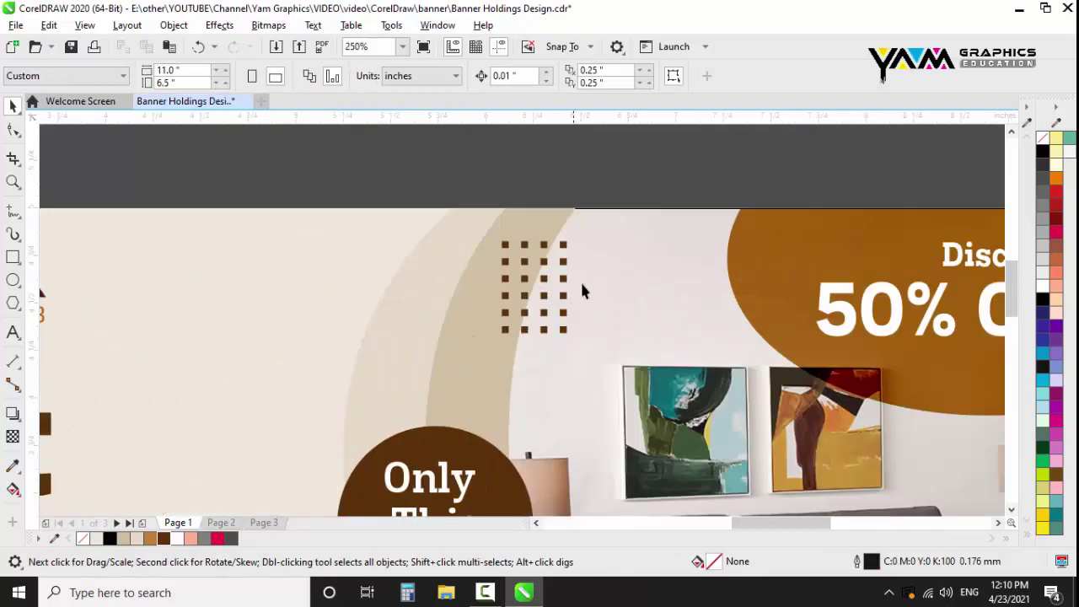
{"action": "left_click", "coordinate": [648, 248]}
{"action": "scroll", "coordinate": [588, 249], "scroll_direction": "down", "scroll_amount": 2}
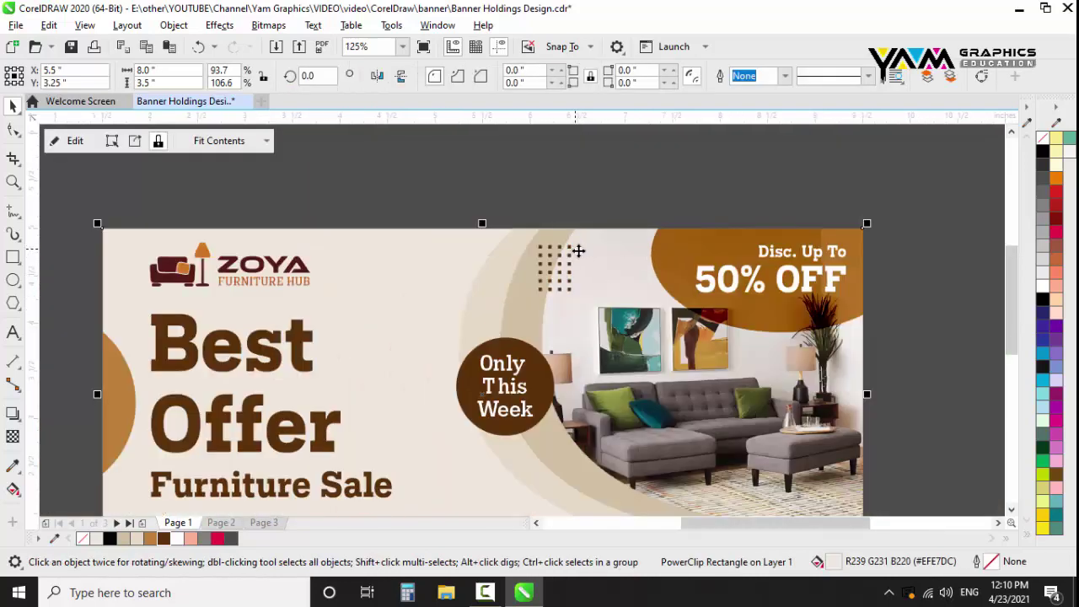
{"action": "left_click", "coordinate": [594, 255], "text": "ctrl"}
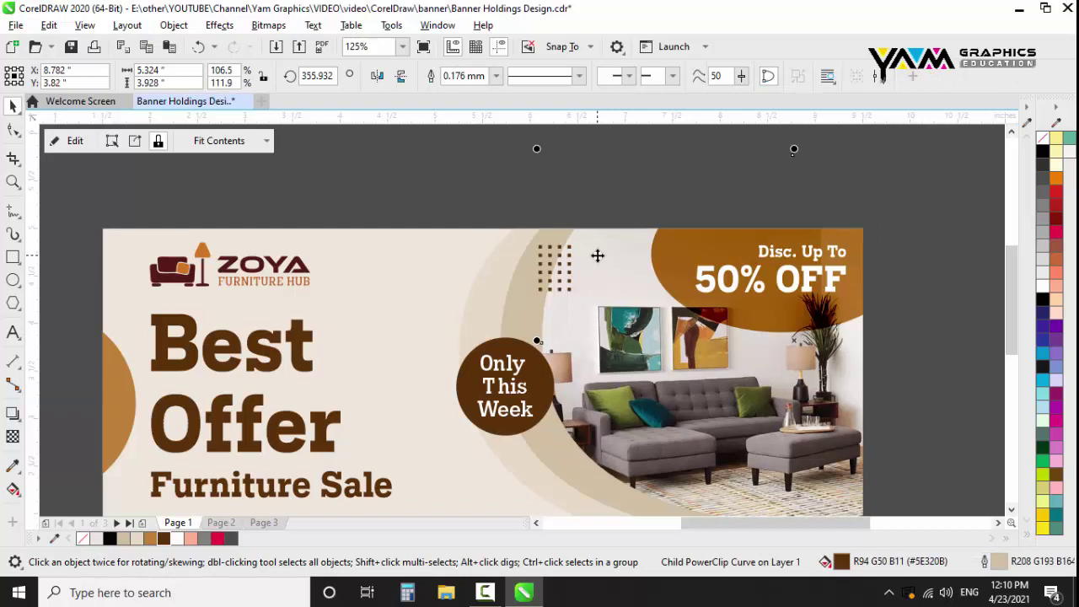
{"action": "left_click", "coordinate": [628, 216]}
{"action": "left_click", "coordinate": [561, 268]}
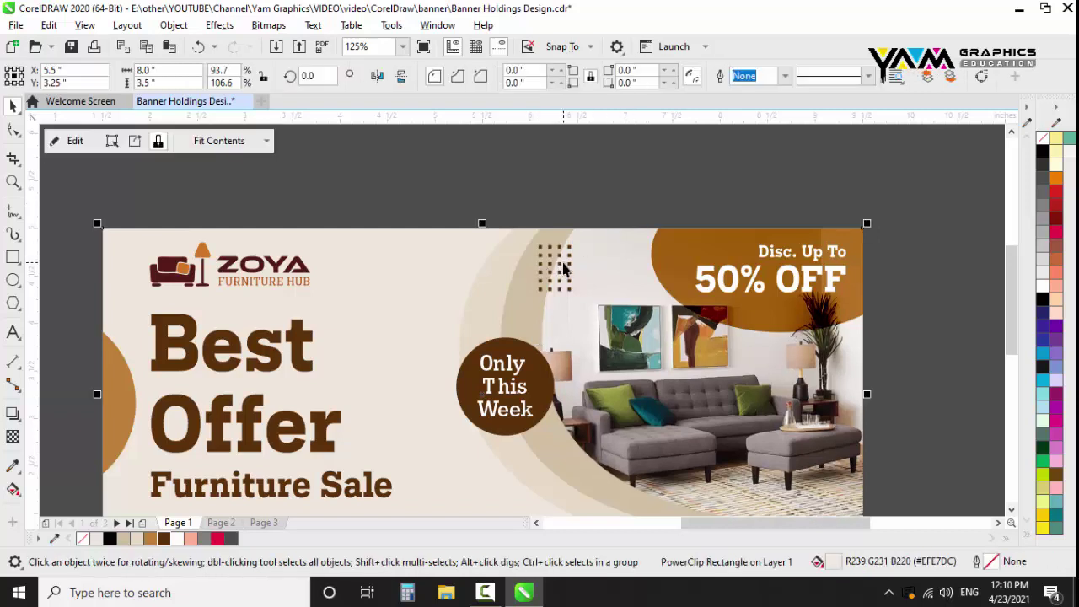
{"action": "left_click", "coordinate": [570, 292], "text": "ctrl"}
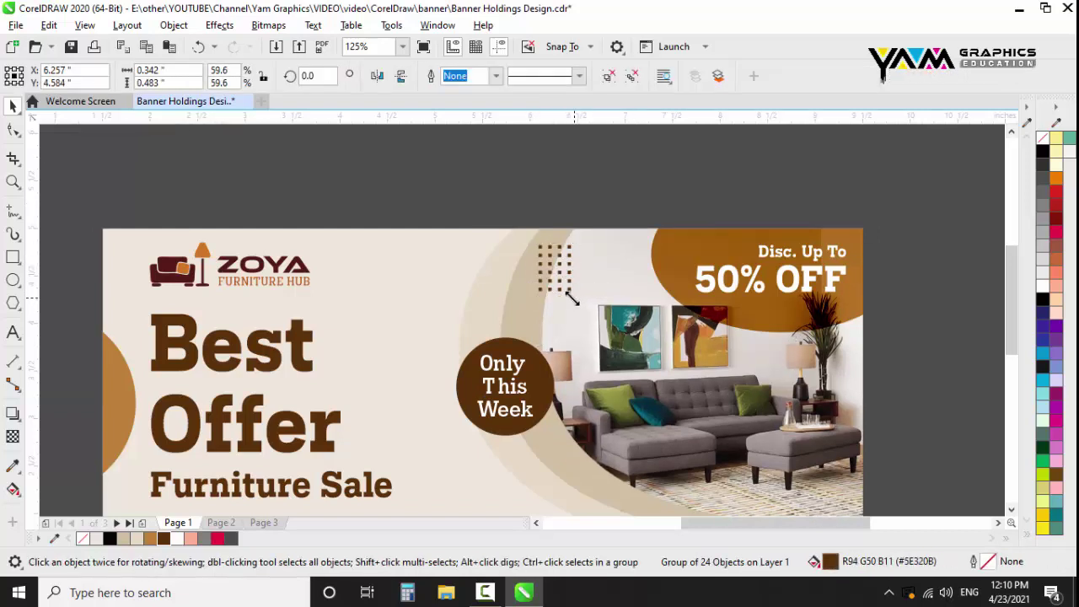
{"action": "key", "text": "Up"}
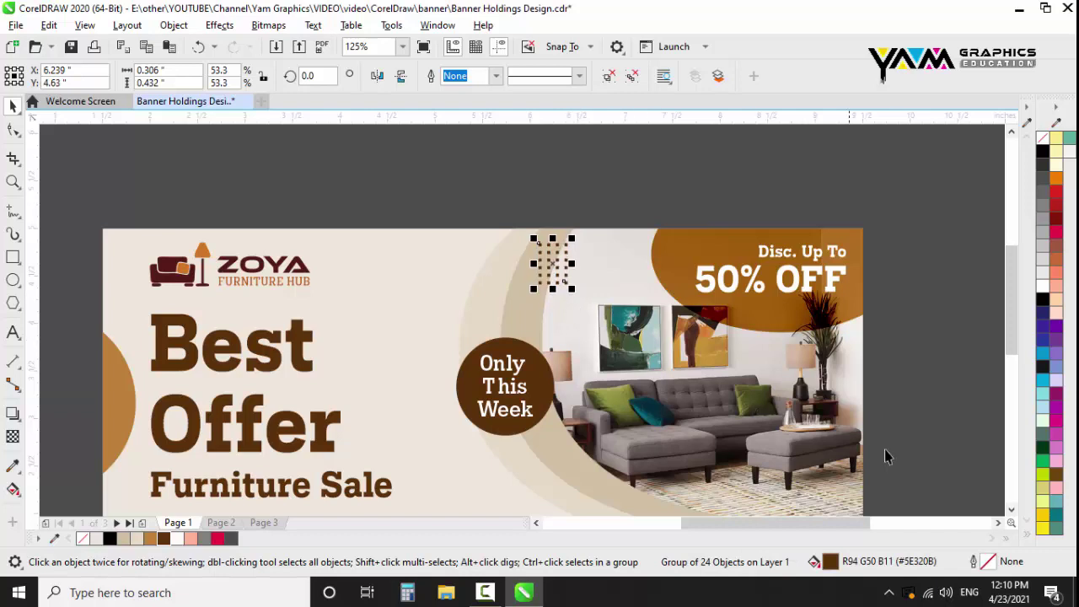
Place a copy of the dot grid in the banner's lower-right corner
{"action": "left_click", "coordinate": [1012, 511]}
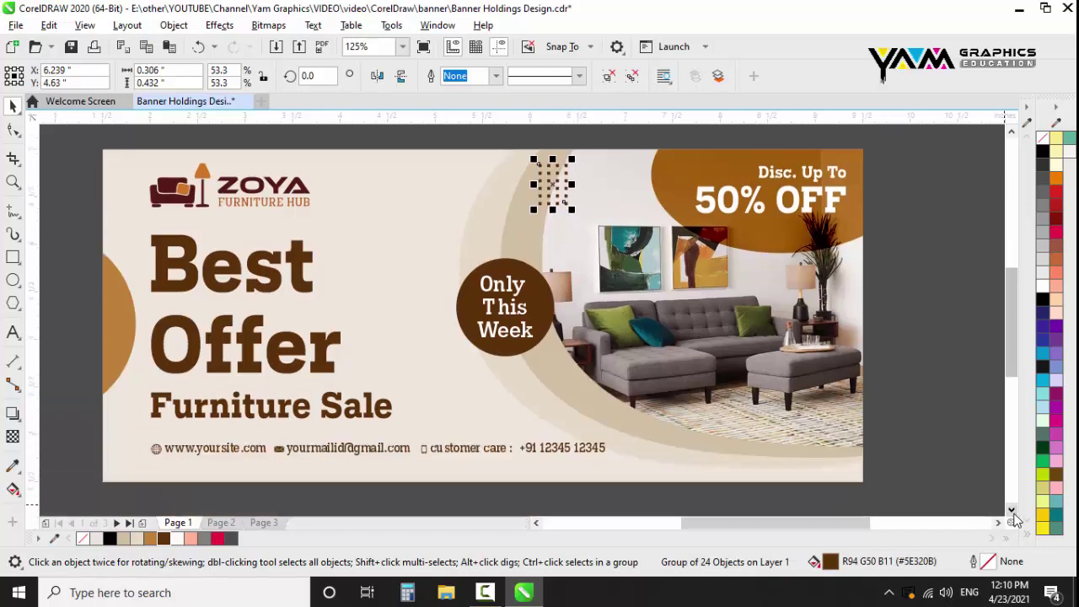
{"action": "mouse_move", "coordinate": [552, 189]}
{"action": "left_mouse_down"}
{"action": "mouse_move", "coordinate": [808, 451]}
{"action": "mouse_move", "coordinate": [831, 461]}
{"action": "left_mouse_up"}
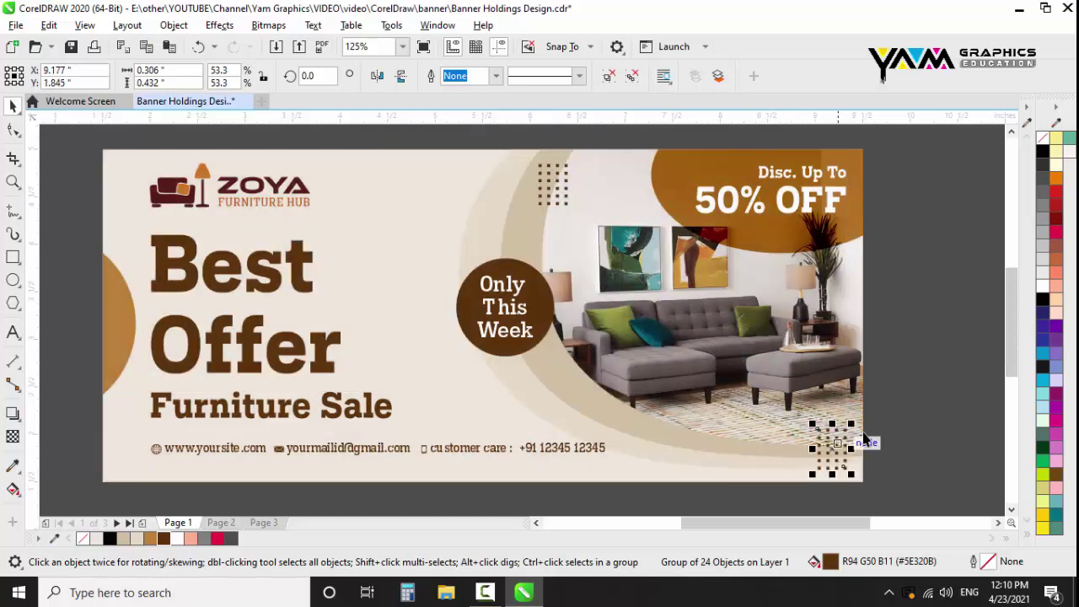
{"action": "left_click", "coordinate": [922, 376]}
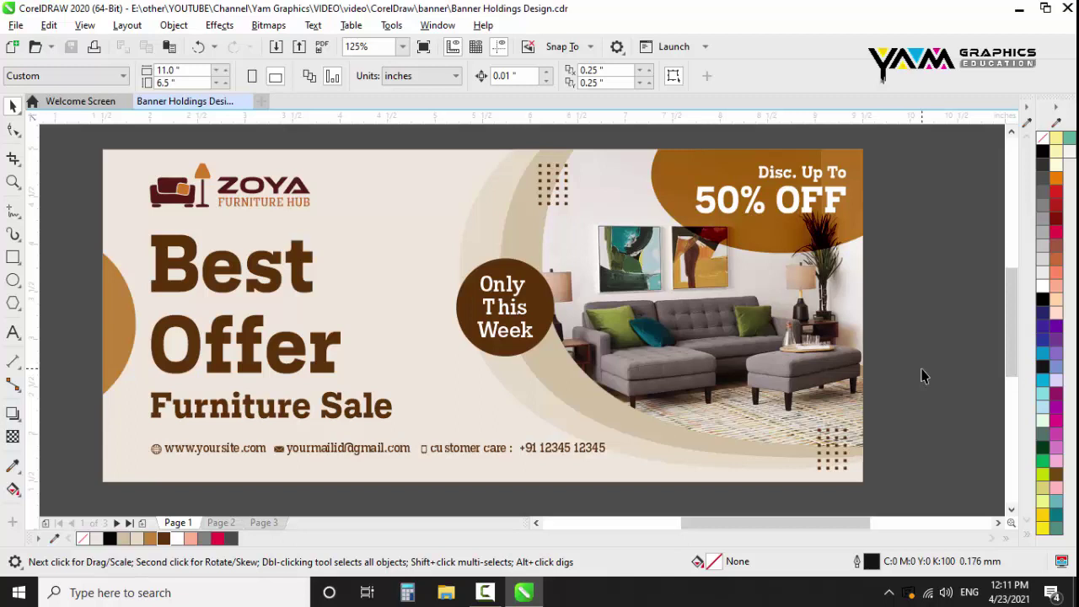
Marquee-select the five colour swatches below the banner and delete them
{"action": "left_click", "coordinate": [473, 326]}
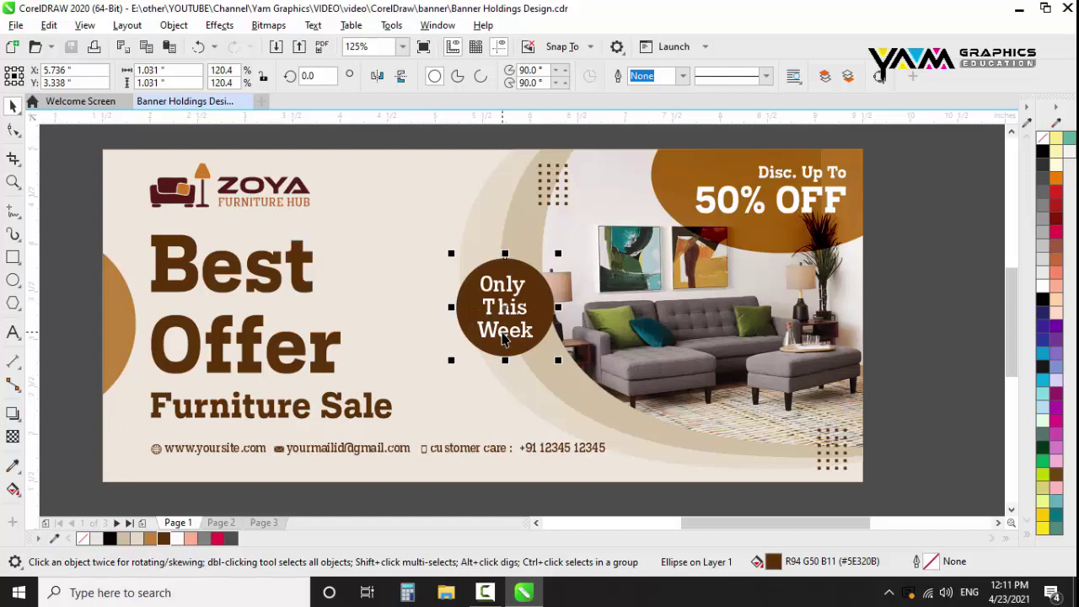
{"action": "left_click", "coordinate": [921, 308]}
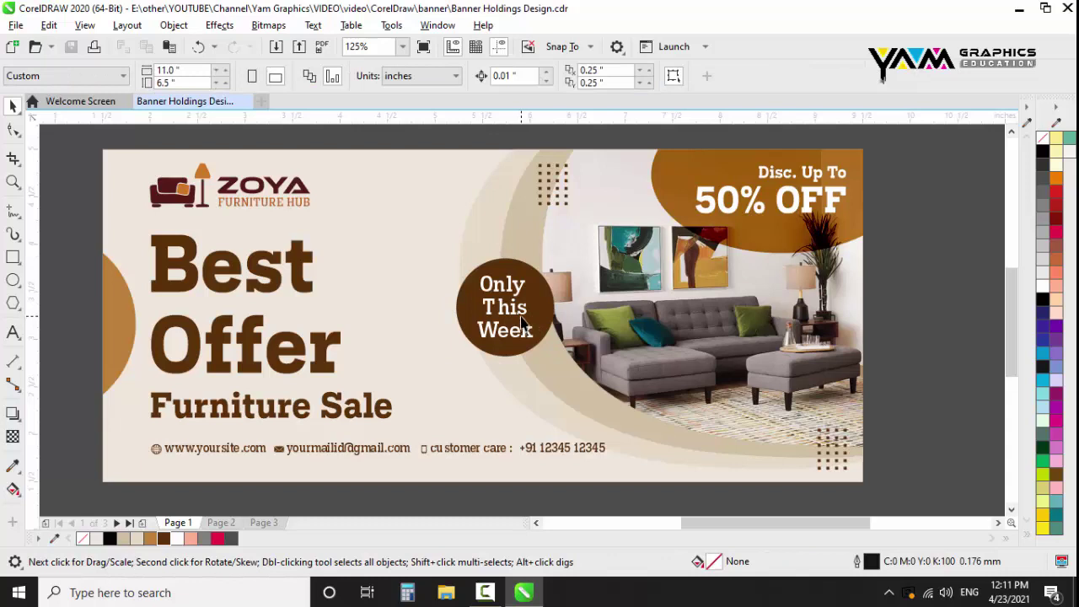
{"action": "scroll", "coordinate": [520, 325], "scroll_direction": "down", "scroll_amount": 2}
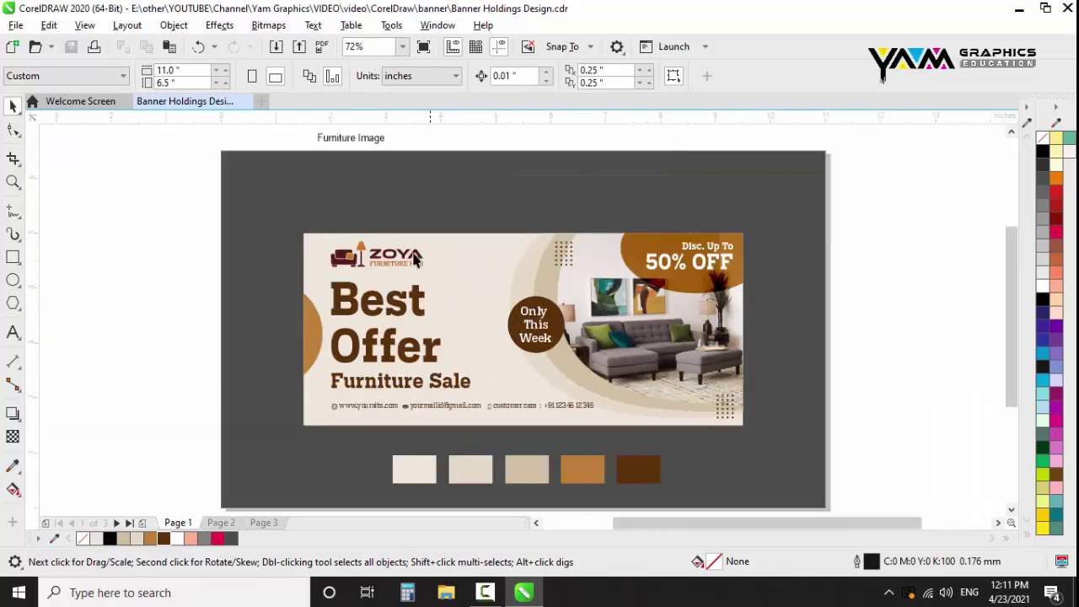
{"action": "left_click", "coordinate": [377, 147]}
{"action": "left_click_drag", "start_coordinate": [201, 442], "coordinate": [709, 502]}
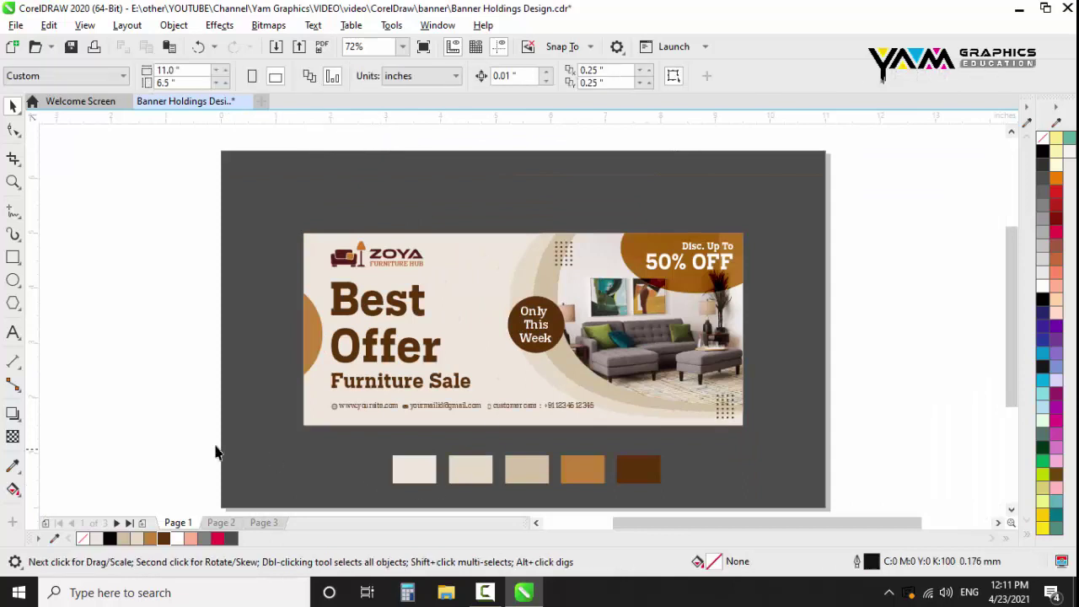
{"action": "key", "text": "Delete"}
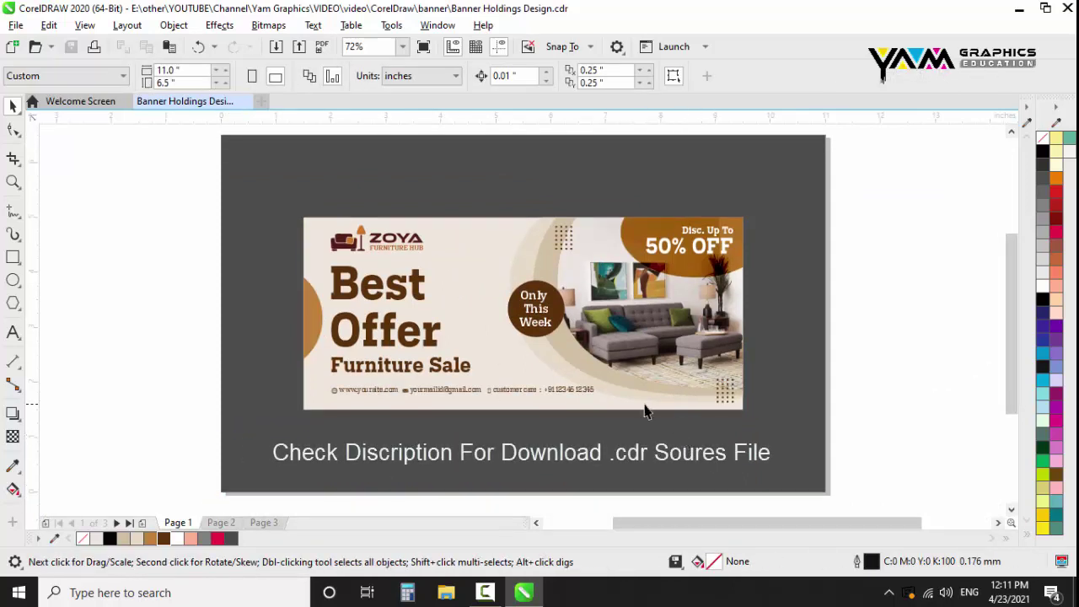
Zoom with the Z tool so the ZOYA banner fills the window
{"action": "key", "text": "z"}
{"action": "left_click_drag", "start_coordinate": [304, 218], "coordinate": [747, 413]}
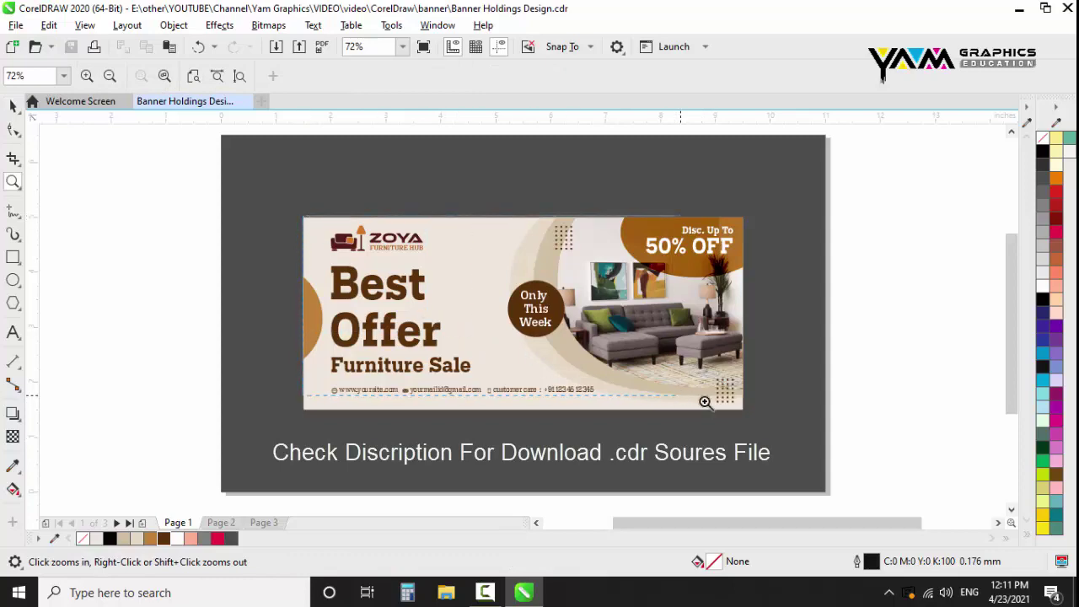